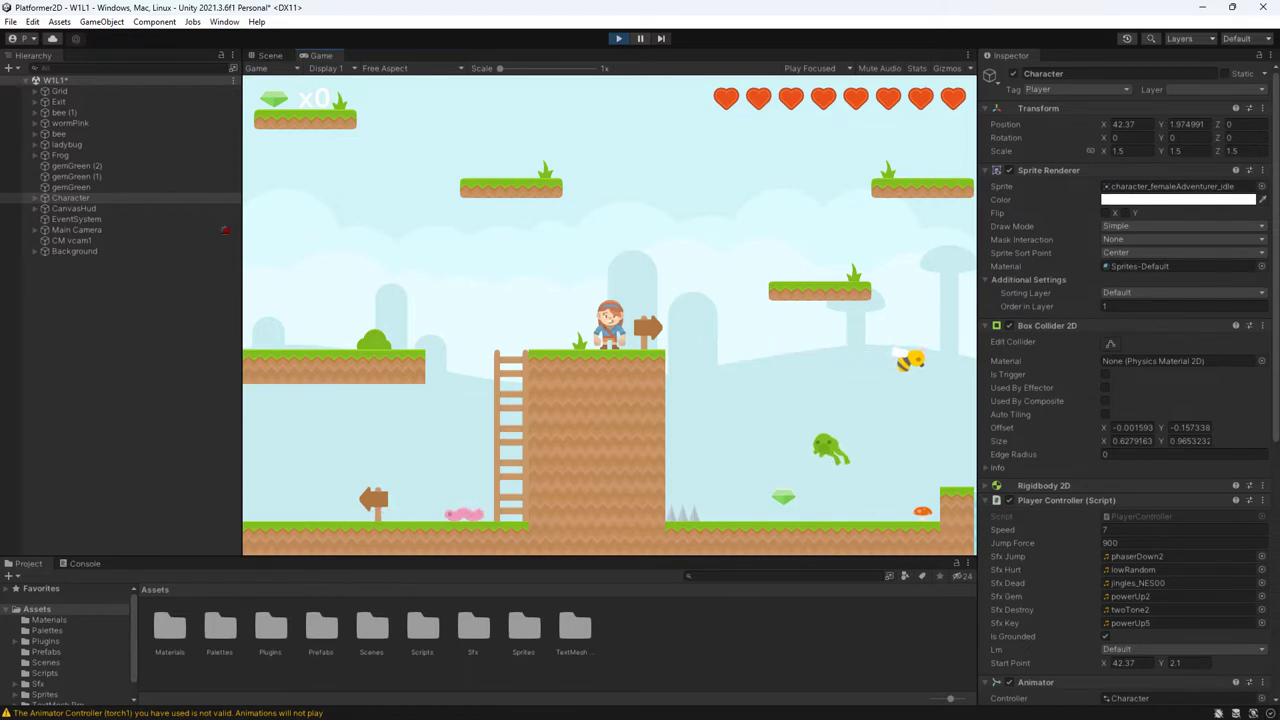
Walk the character left and jump to collect the green gem
{"action": "key", "text": "Left"}
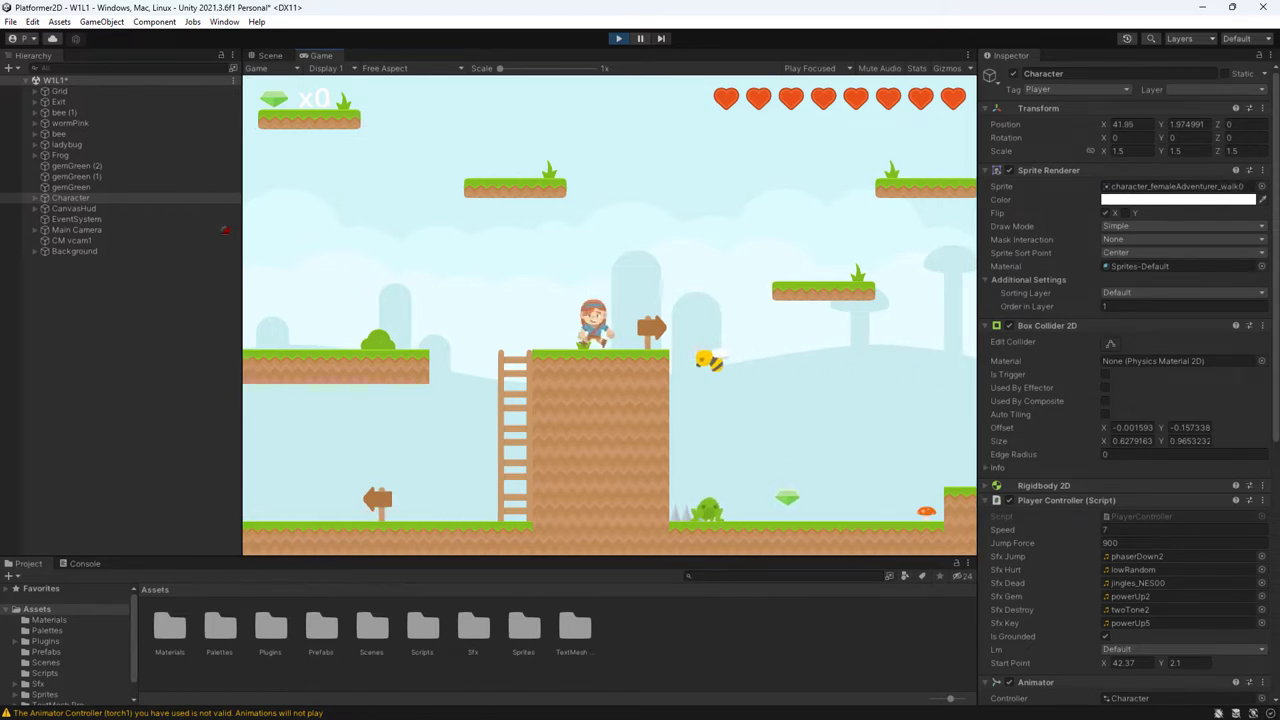
{"action": "key", "text": "Left"}
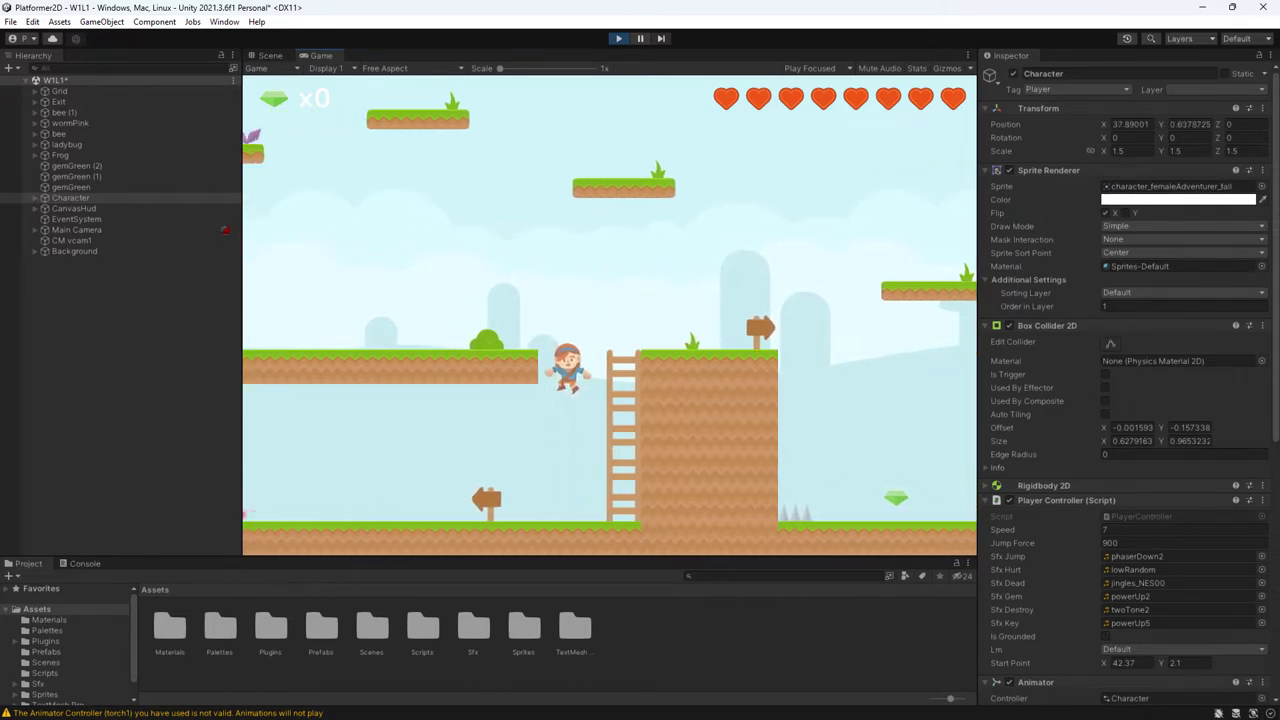
{"action": "key", "text": "Left"}
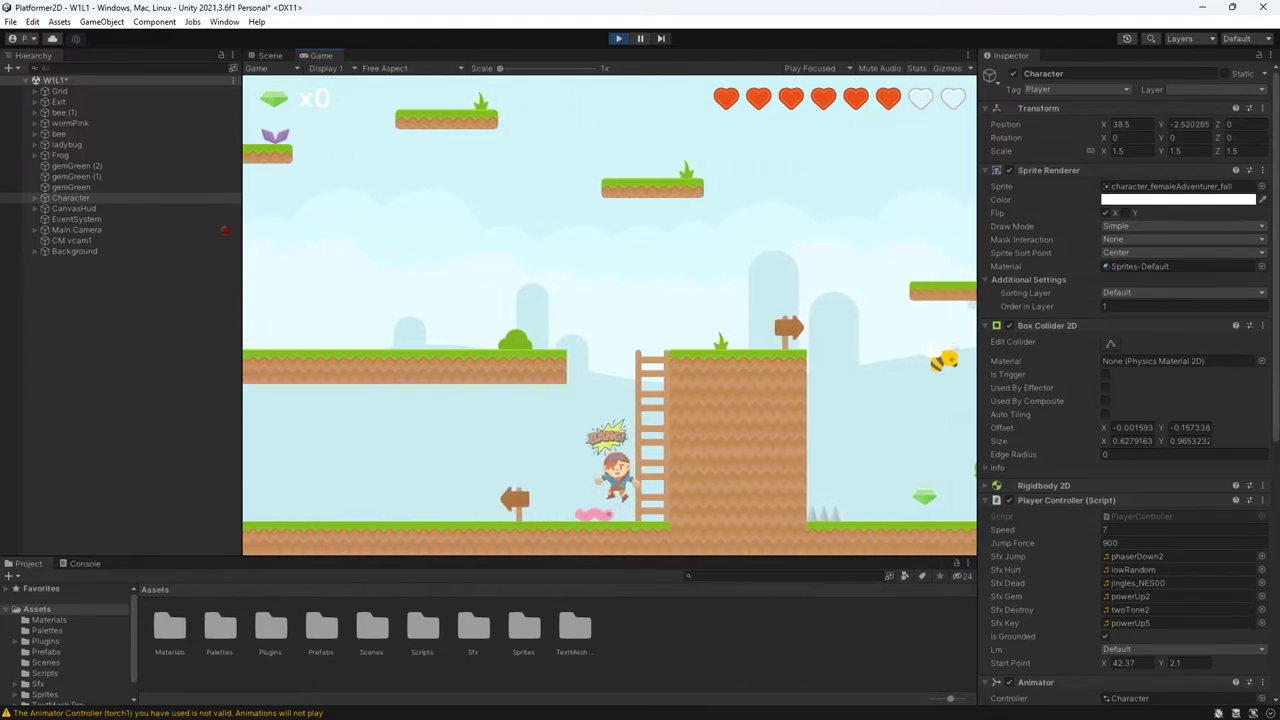
{"action": "key", "text": "Left"}
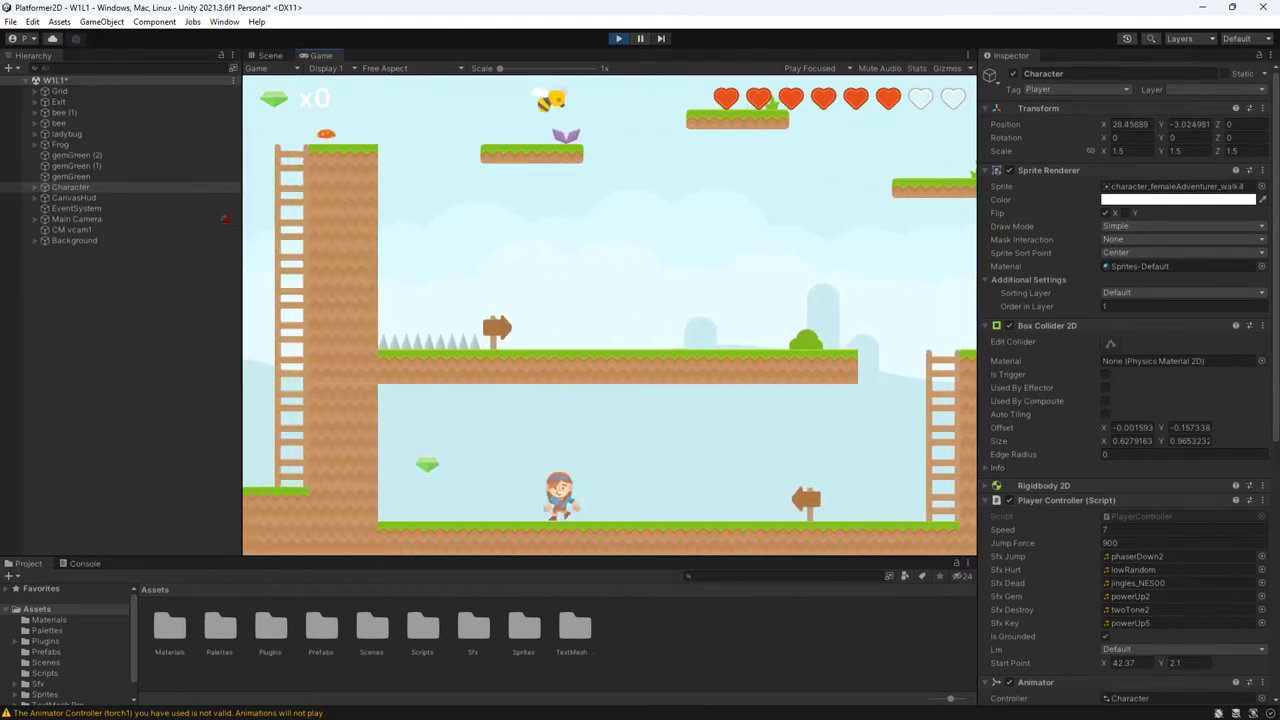
{"action": "key", "text": "space"}
Move right and climb the ladder onto the upper platform
{"action": "key", "text": "Right"}
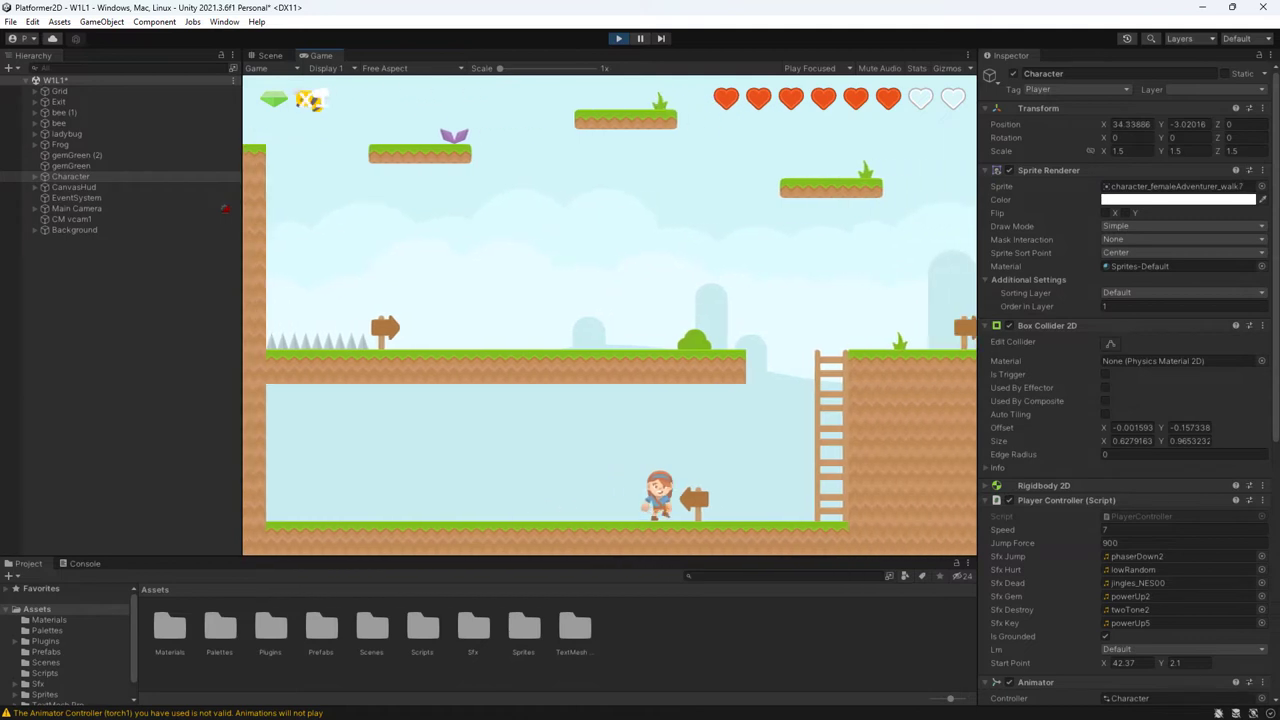
{"action": "key", "text": "space"}
{"action": "key", "text": "Right"}
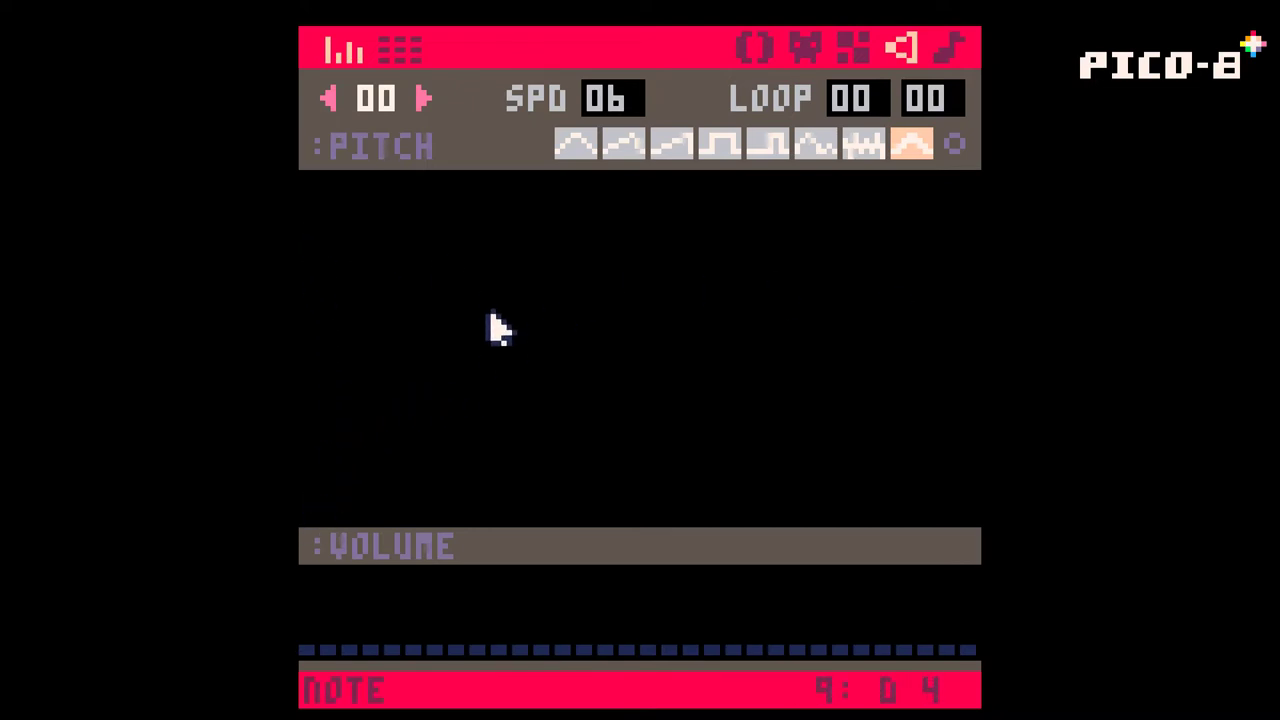
Draw a U-shaped valley pitch curve across sound 00's notes, redrawing it and previewing playback
{"action": "mouse_move", "coordinate": [328, 232]}
{"action": "left_mouse_down"}
{"action": "mouse_move", "coordinate": [908, 292]}
{"action": "mouse_move", "coordinate": [970, 228]}
{"action": "left_mouse_up"}
{"action": "left_click", "coordinate": [308, 235]}
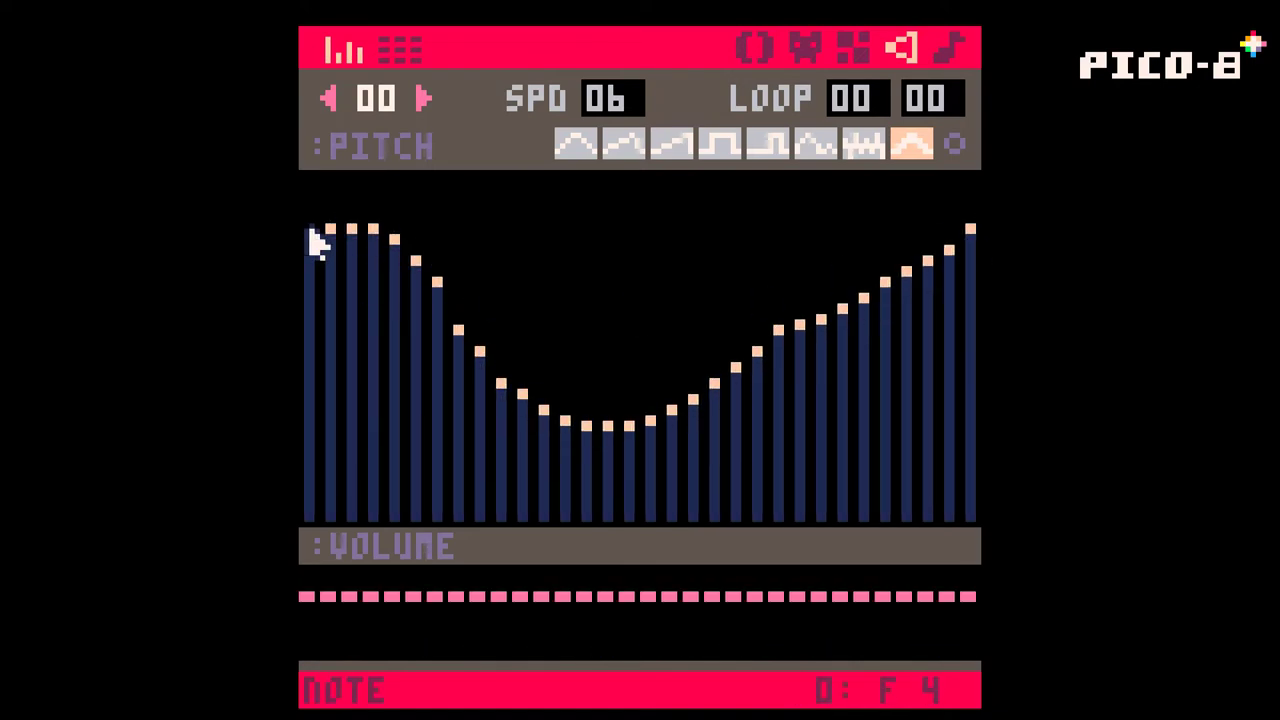
{"action": "key", "text": "space"}
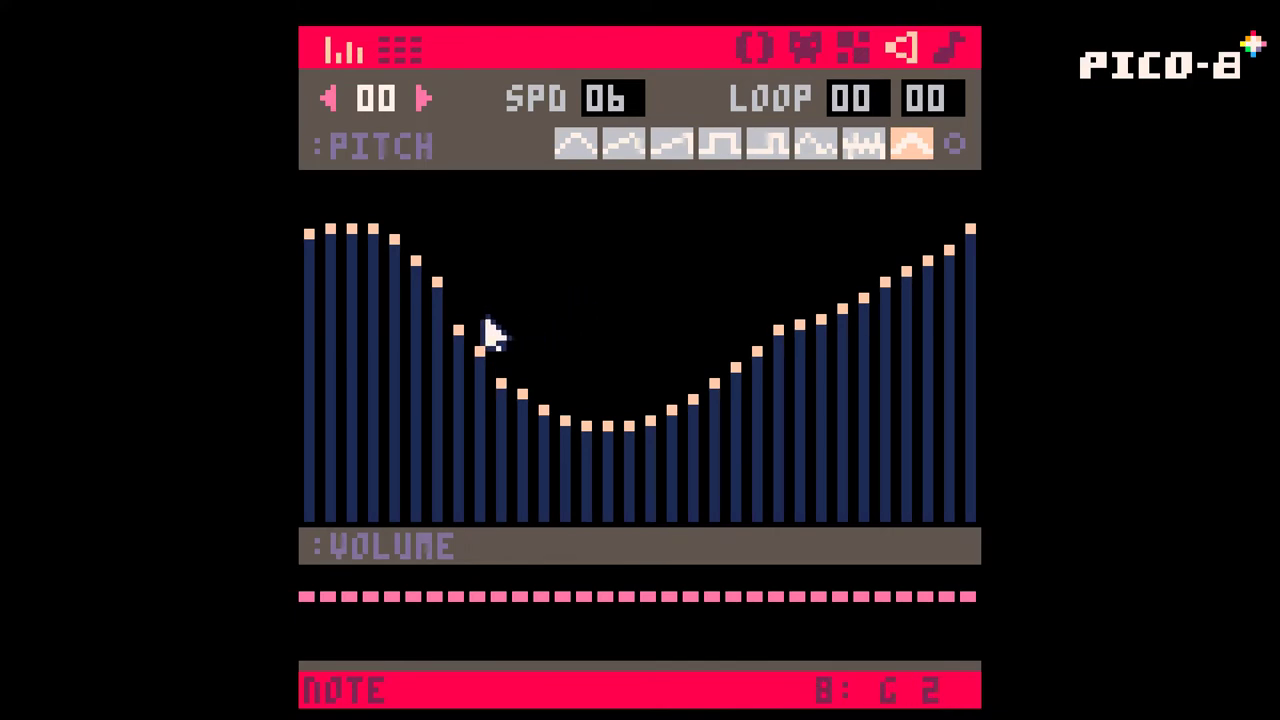
{"action": "mouse_move", "coordinate": [322, 212]}
{"action": "left_mouse_down"}
{"action": "mouse_move", "coordinate": [586, 294]}
{"action": "mouse_move", "coordinate": [692, 500]}
{"action": "left_mouse_up"}
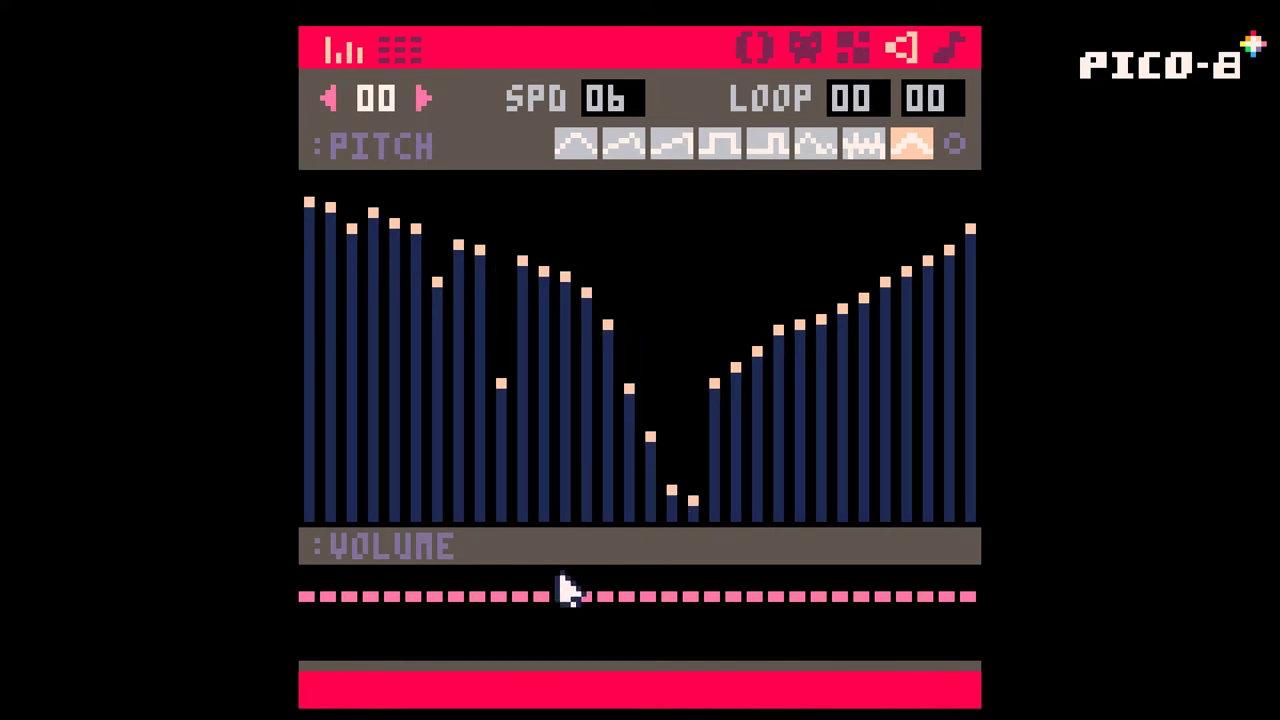
{"action": "mouse_move", "coordinate": [323, 200]}
{"action": "left_mouse_down"}
{"action": "mouse_move", "coordinate": [529, 300]}
{"action": "mouse_move", "coordinate": [743, 343]}
{"action": "mouse_move", "coordinate": [957, 251]}
{"action": "left_mouse_up"}
{"action": "key", "text": "space"}
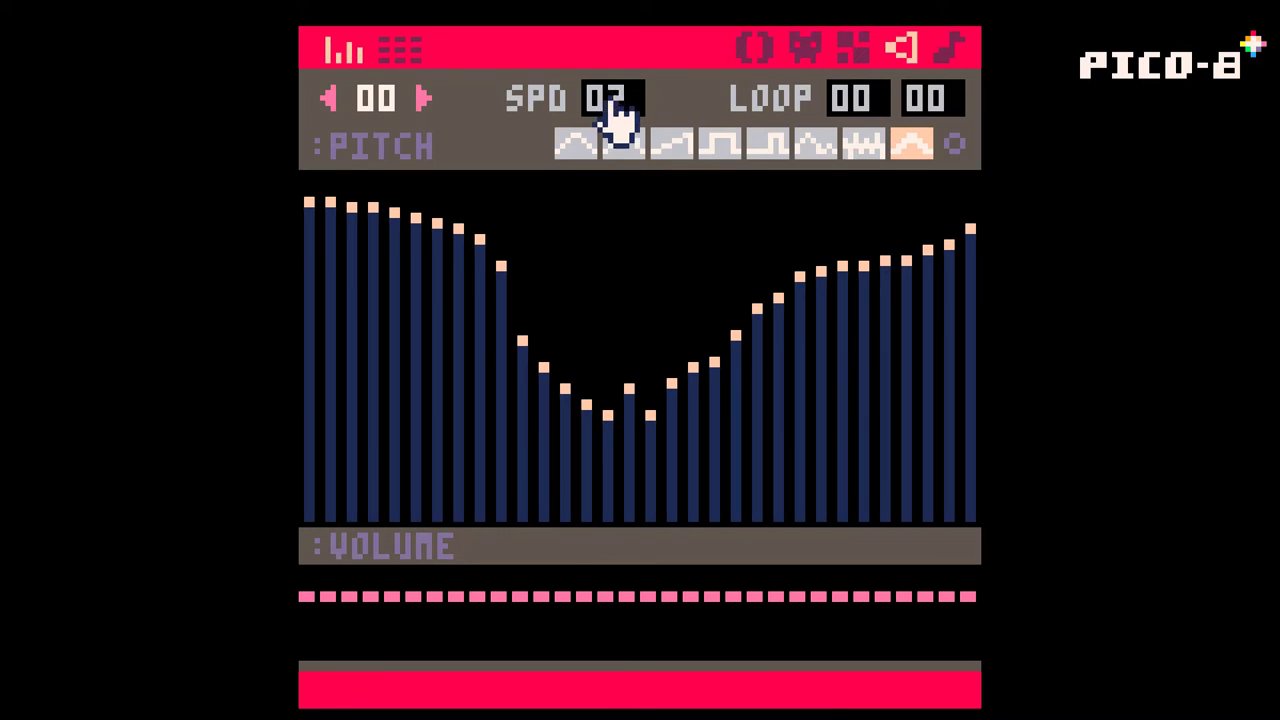
Lower speed to 01 and repaint stretches of notes as saw and square waves, then preview
{"action": "left_click", "coordinate": [612, 100]}
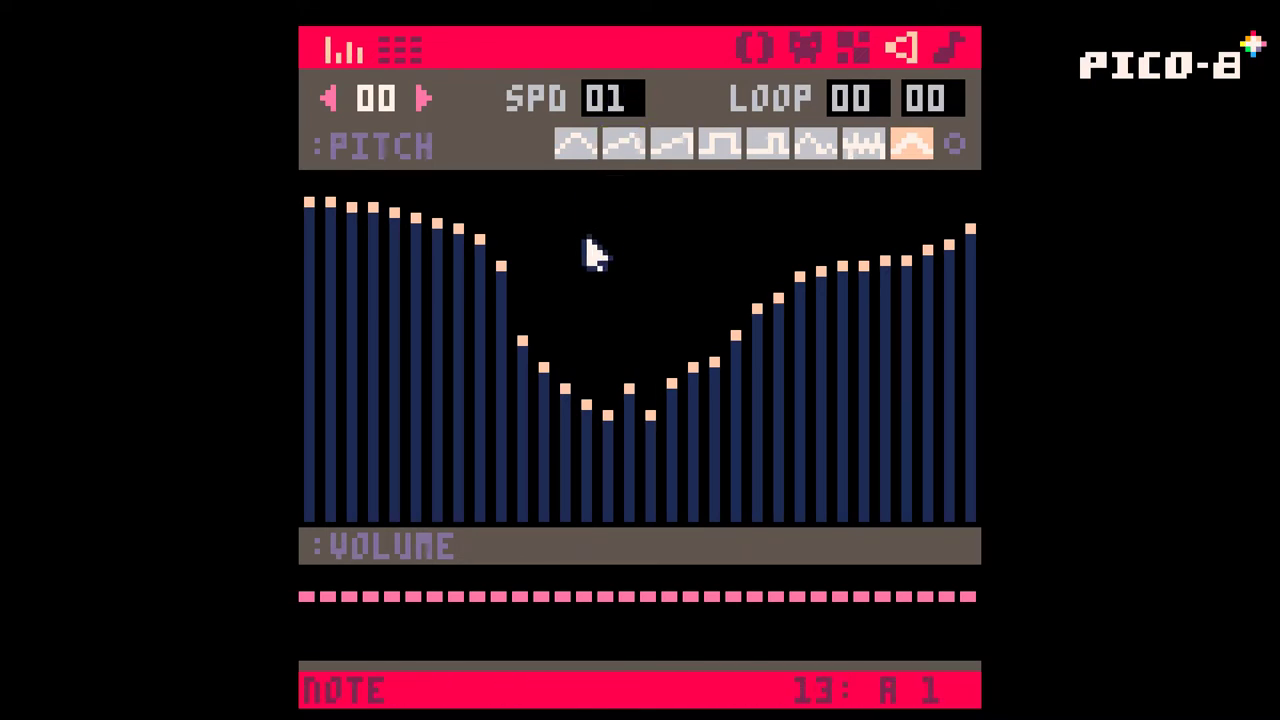
{"action": "left_click", "coordinate": [672, 152]}
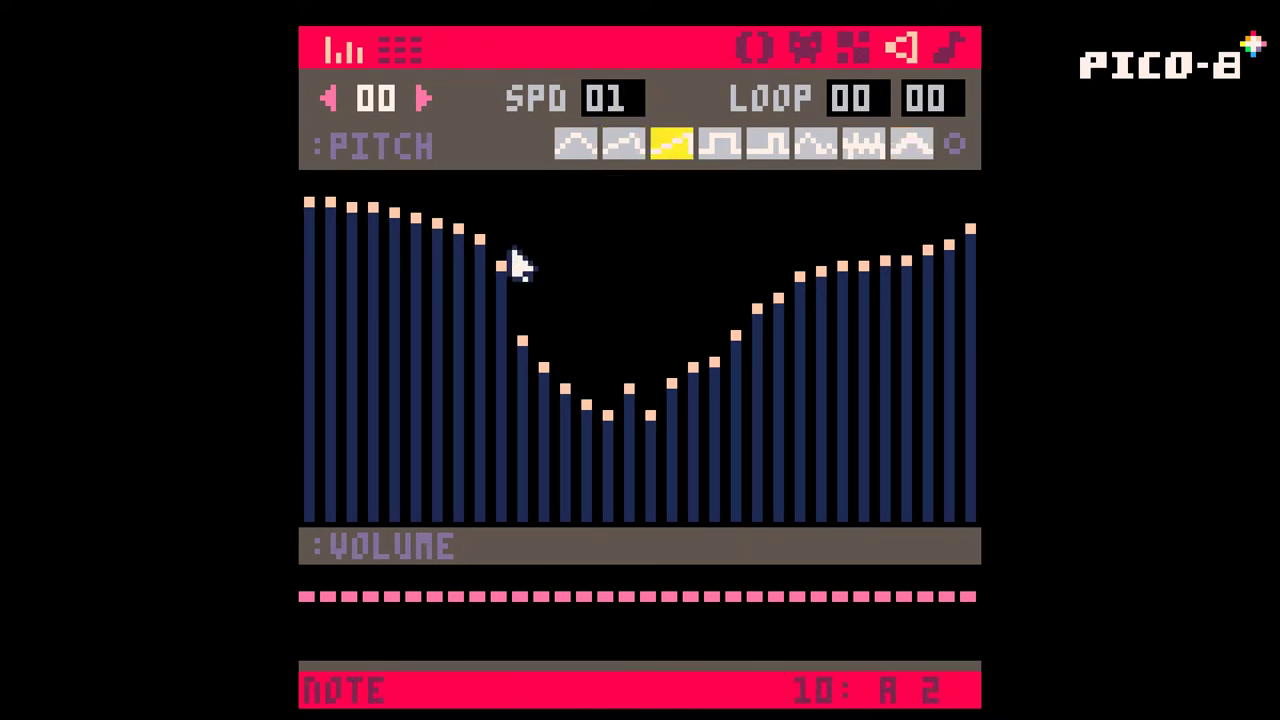
{"action": "mouse_move", "coordinate": [388, 240]}
{"action": "left_mouse_down"}
{"action": "mouse_move", "coordinate": [560, 349]}
{"action": "mouse_move", "coordinate": [723, 337]}
{"action": "mouse_move", "coordinate": [886, 286]}
{"action": "left_mouse_up"}
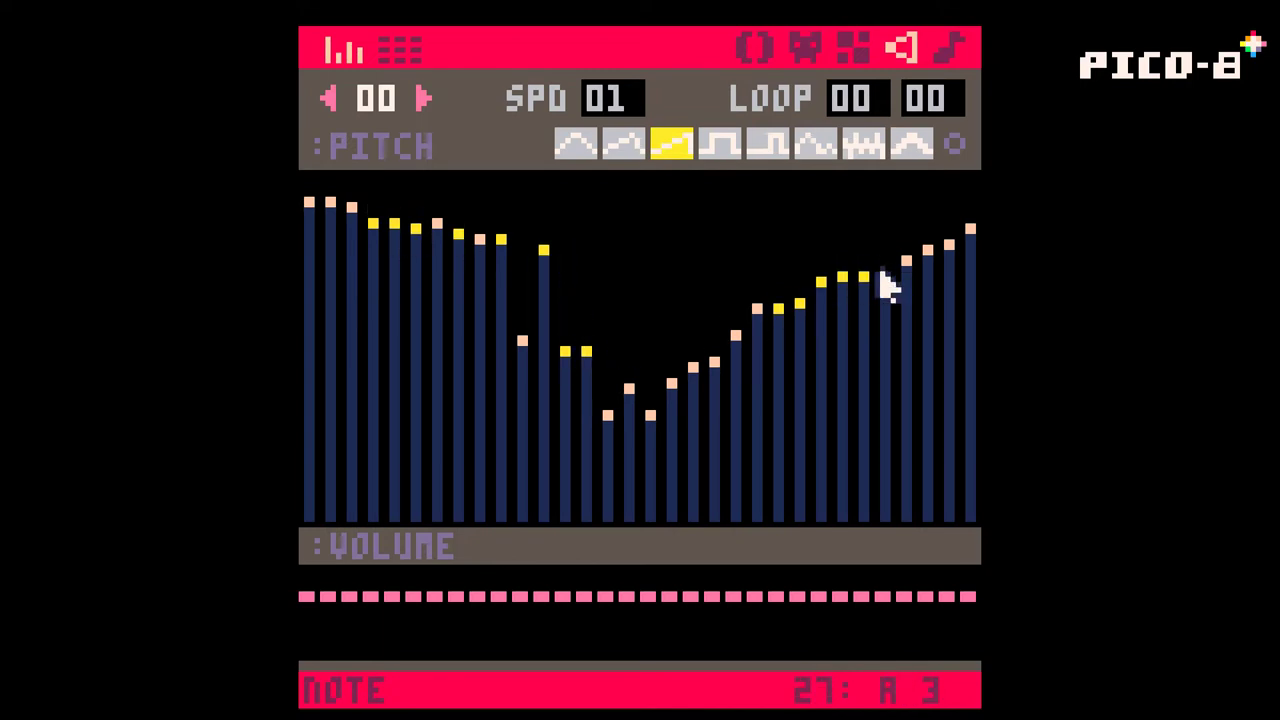
{"action": "left_click", "coordinate": [720, 146]}
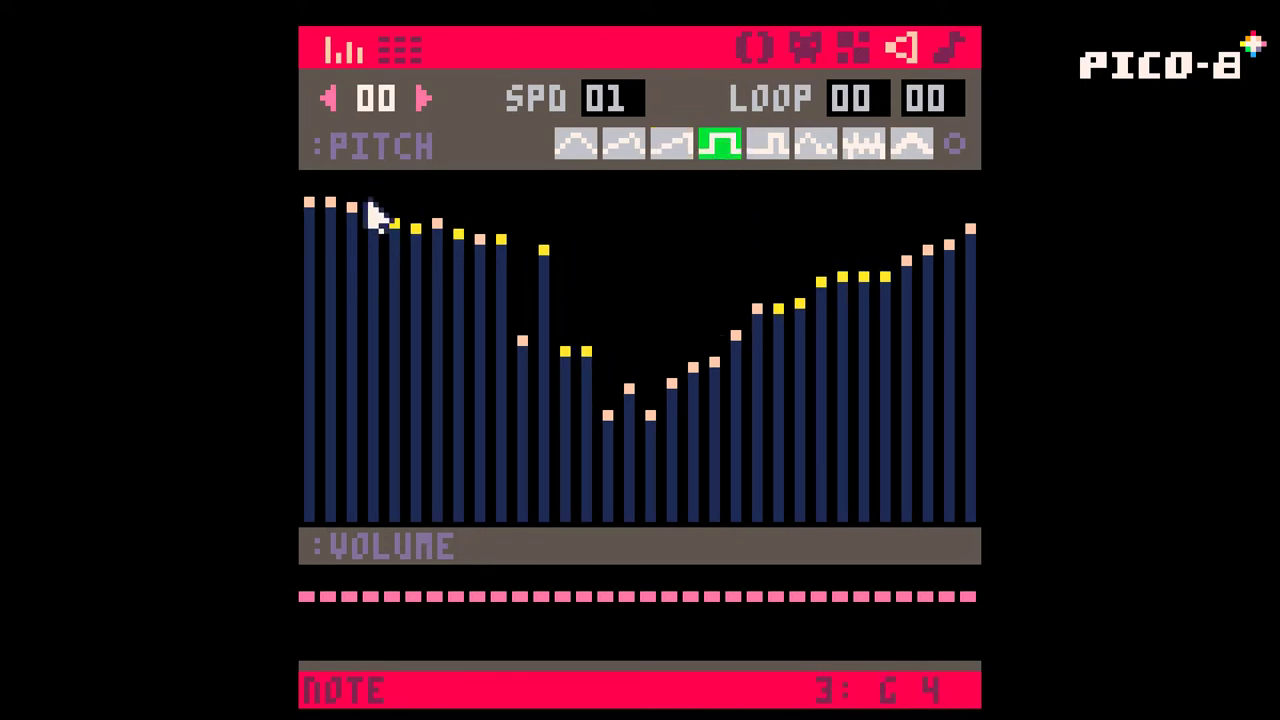
{"action": "mouse_move", "coordinate": [371, 214]}
{"action": "left_mouse_down"}
{"action": "mouse_move", "coordinate": [560, 320]}
{"action": "mouse_move", "coordinate": [768, 312]}
{"action": "left_mouse_up"}
{"action": "key", "text": "space"}
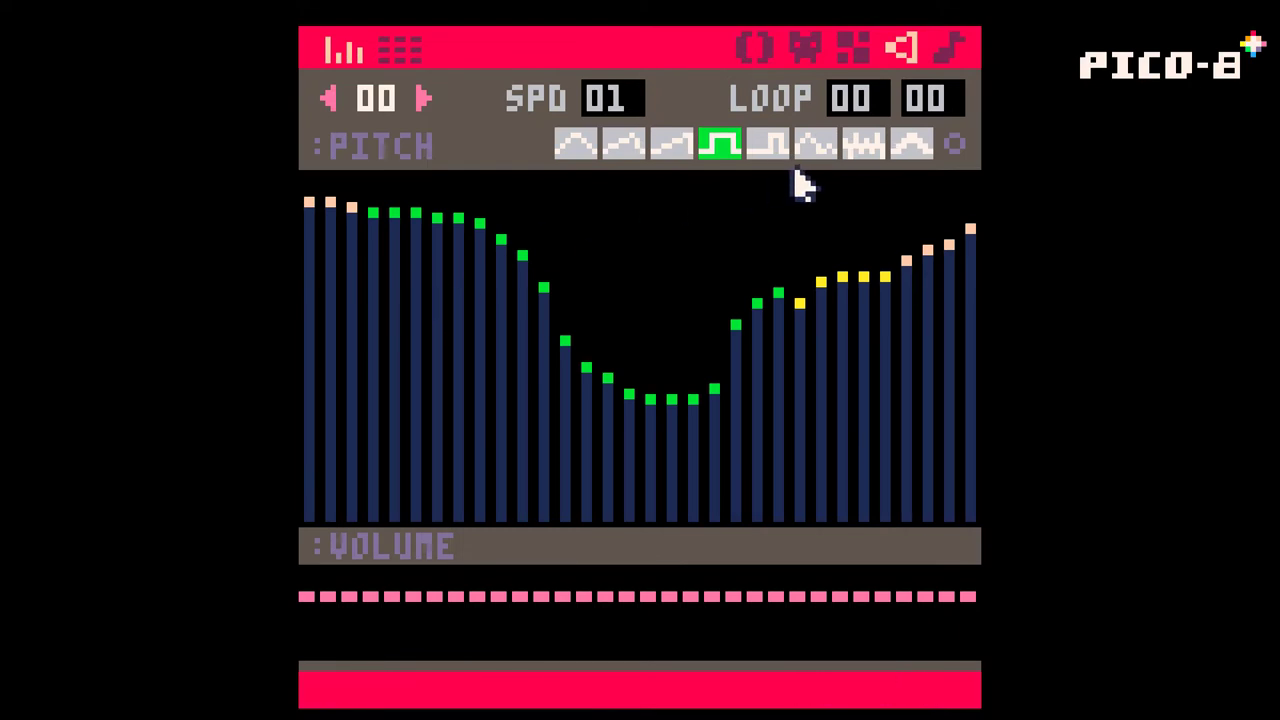
Repaint the notes into a deep phaser valley, with notes 4–12 as saw tones
{"action": "left_click", "coordinate": [816, 146]}
{"action": "mouse_move", "coordinate": [352, 202]}
{"action": "left_mouse_down"}
{"action": "mouse_move", "coordinate": [447, 218]}
{"action": "mouse_move", "coordinate": [737, 337]}
{"action": "mouse_move", "coordinate": [877, 271]}
{"action": "mouse_move", "coordinate": [697, 340]}
{"action": "left_mouse_up"}
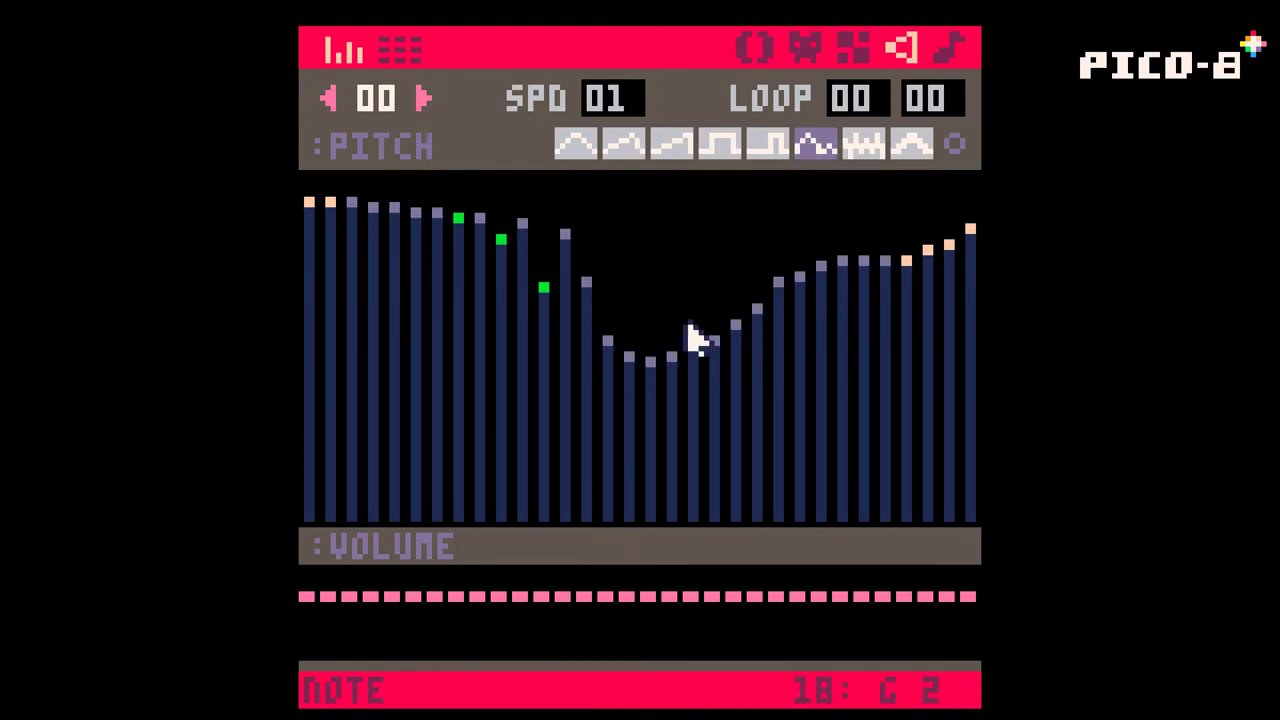
{"action": "left_click", "coordinate": [915, 146]}
{"action": "left_click_drag", "start_coordinate": [330, 212], "coordinate": [614, 322]}
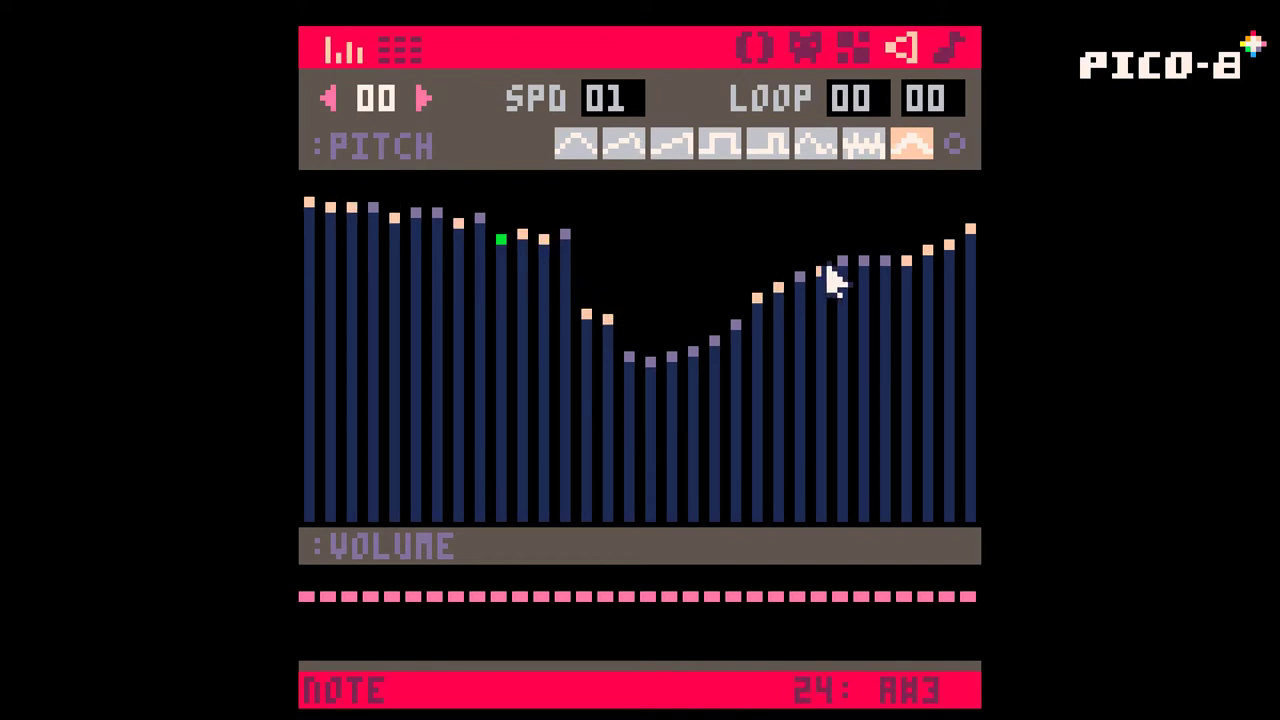
{"action": "left_click_drag", "start_coordinate": [833, 283], "coordinate": [789, 331]}
{"action": "mouse_move", "coordinate": [320, 210]}
{"action": "left_mouse_down"}
{"action": "mouse_move", "coordinate": [560, 363]}
{"action": "mouse_move", "coordinate": [760, 320]}
{"action": "mouse_move", "coordinate": [814, 286]}
{"action": "mouse_move", "coordinate": [795, 285]}
{"action": "left_mouse_up"}
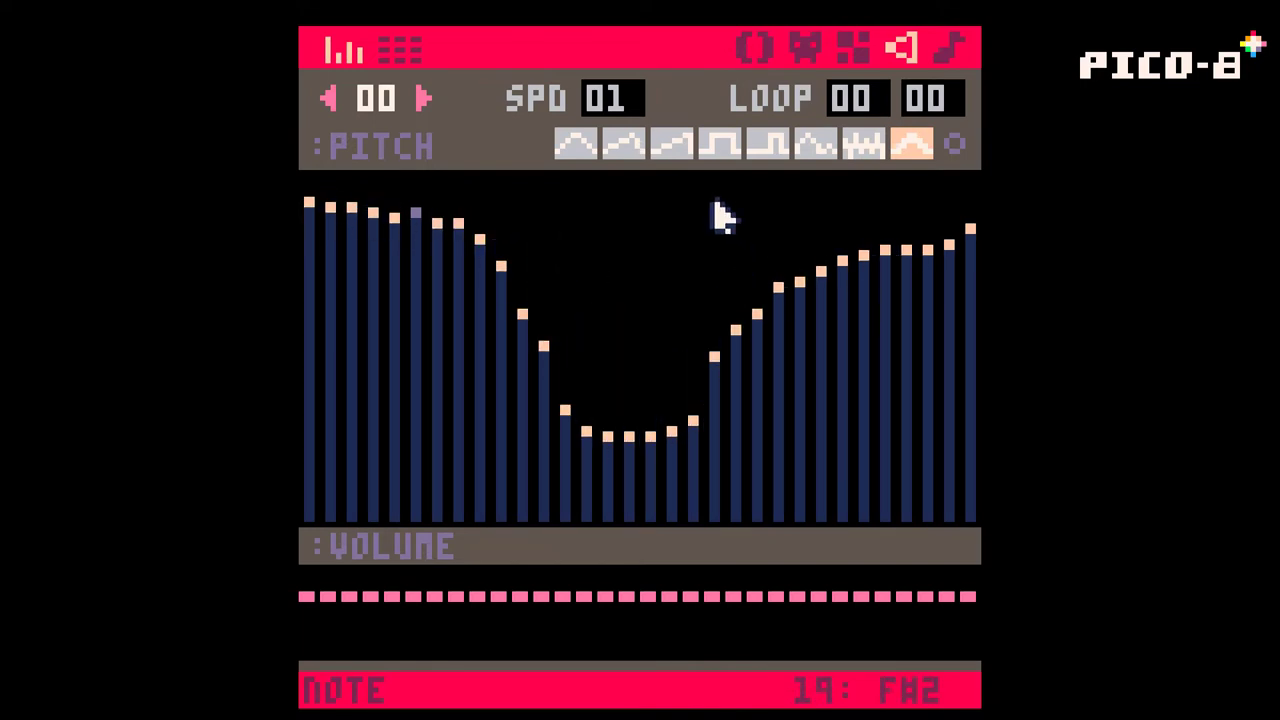
{"action": "left_click", "coordinate": [672, 150]}
{"action": "mouse_move", "coordinate": [414, 243]}
{"action": "left_mouse_down"}
{"action": "mouse_move", "coordinate": [491, 331]}
{"action": "mouse_move", "coordinate": [565, 367]}
{"action": "left_mouse_up"}
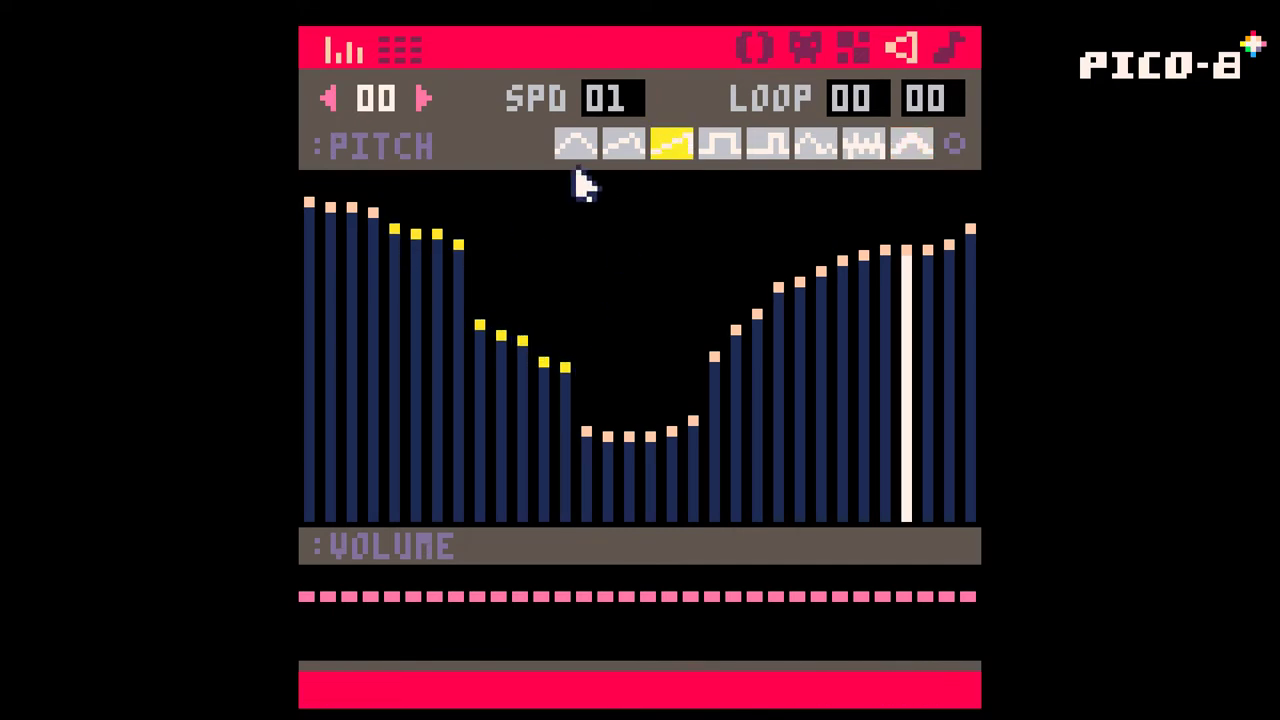
Set speed to 07, draw a wavy volume curve across all notes, and show the tracker list
{"action": "left_click", "coordinate": [612, 105]}
{"action": "key", "text": "space"}
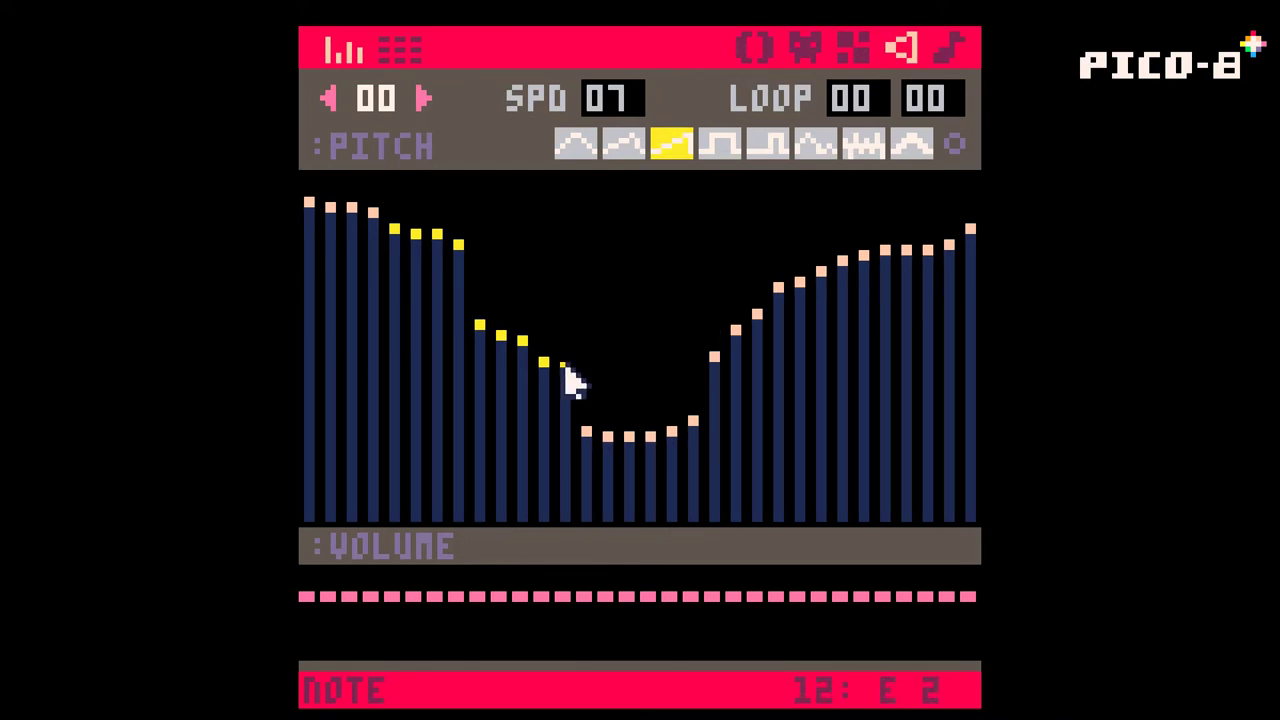
{"action": "mouse_move", "coordinate": [306, 597]}
{"action": "left_mouse_down"}
{"action": "mouse_move", "coordinate": [830, 618]}
{"action": "mouse_move", "coordinate": [920, 606]}
{"action": "mouse_move", "coordinate": [906, 594]}
{"action": "left_mouse_up"}
{"action": "key", "text": "space"}
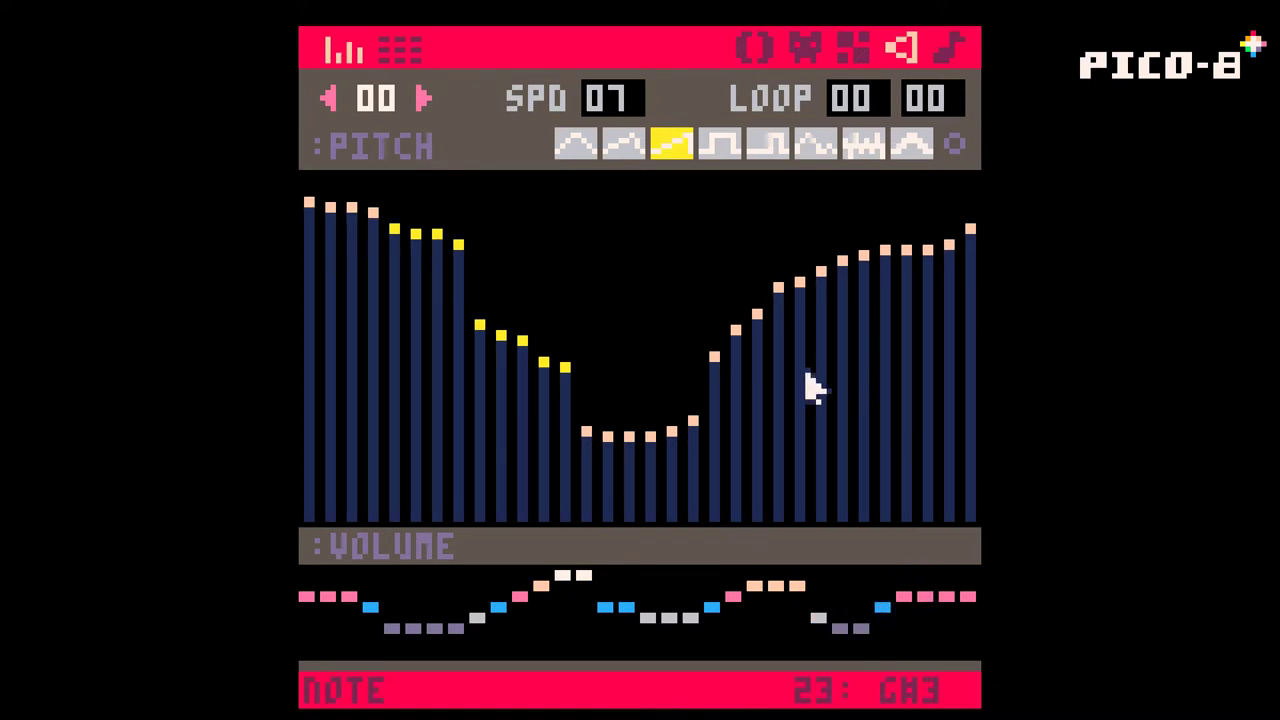
{"action": "left_click", "coordinate": [402, 52]}
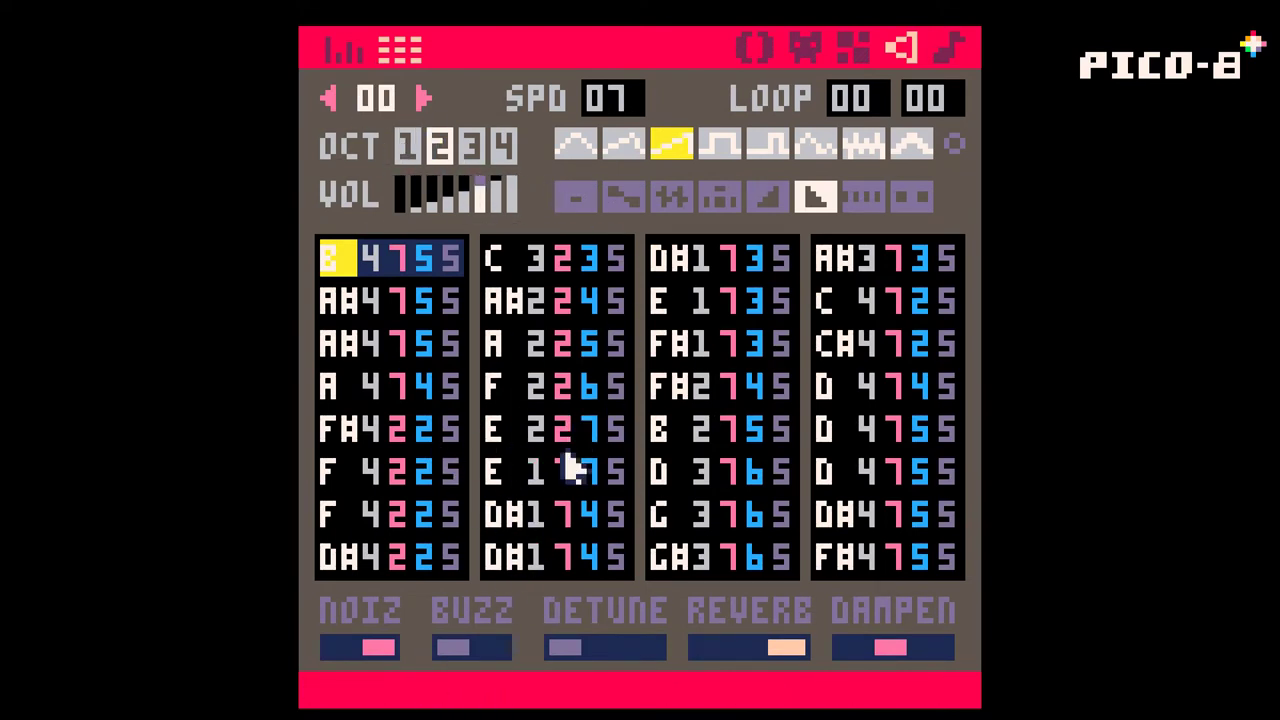
Turn buzz on and raise detune to its maximum, previewing each change
{"action": "left_click", "coordinate": [491, 657]}
{"action": "key", "text": "space"}
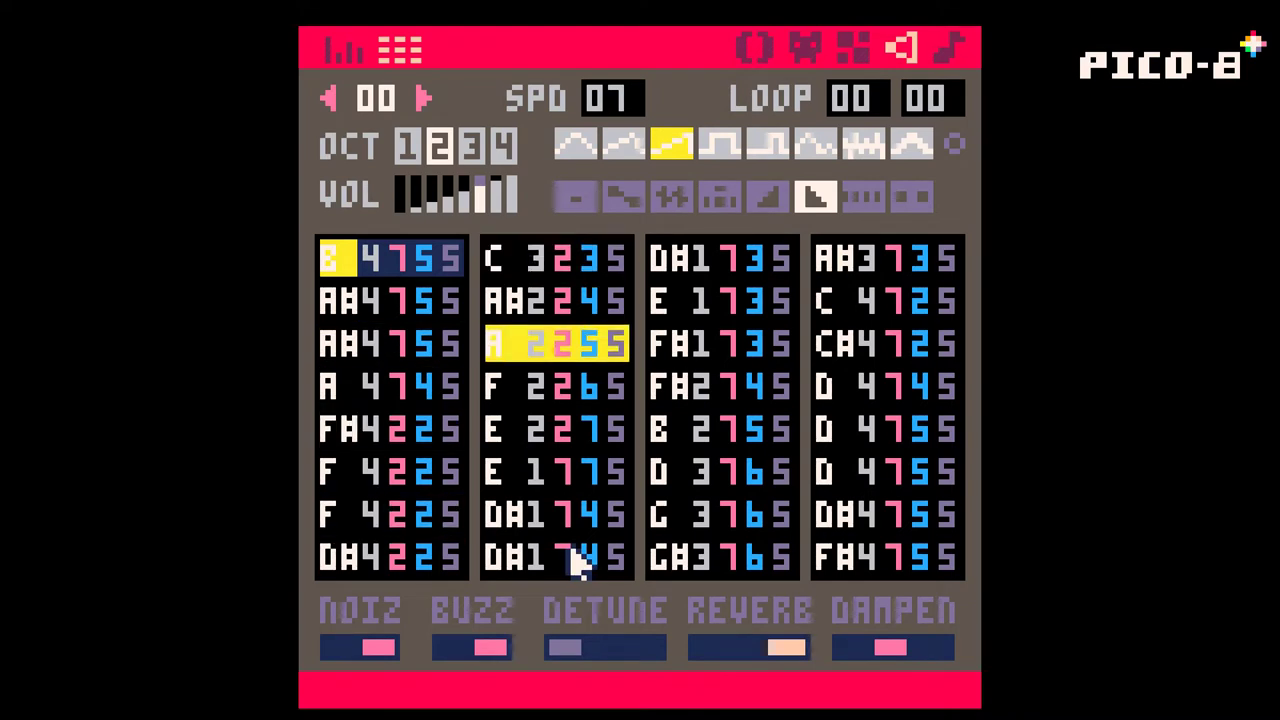
{"action": "left_click", "coordinate": [606, 650]}
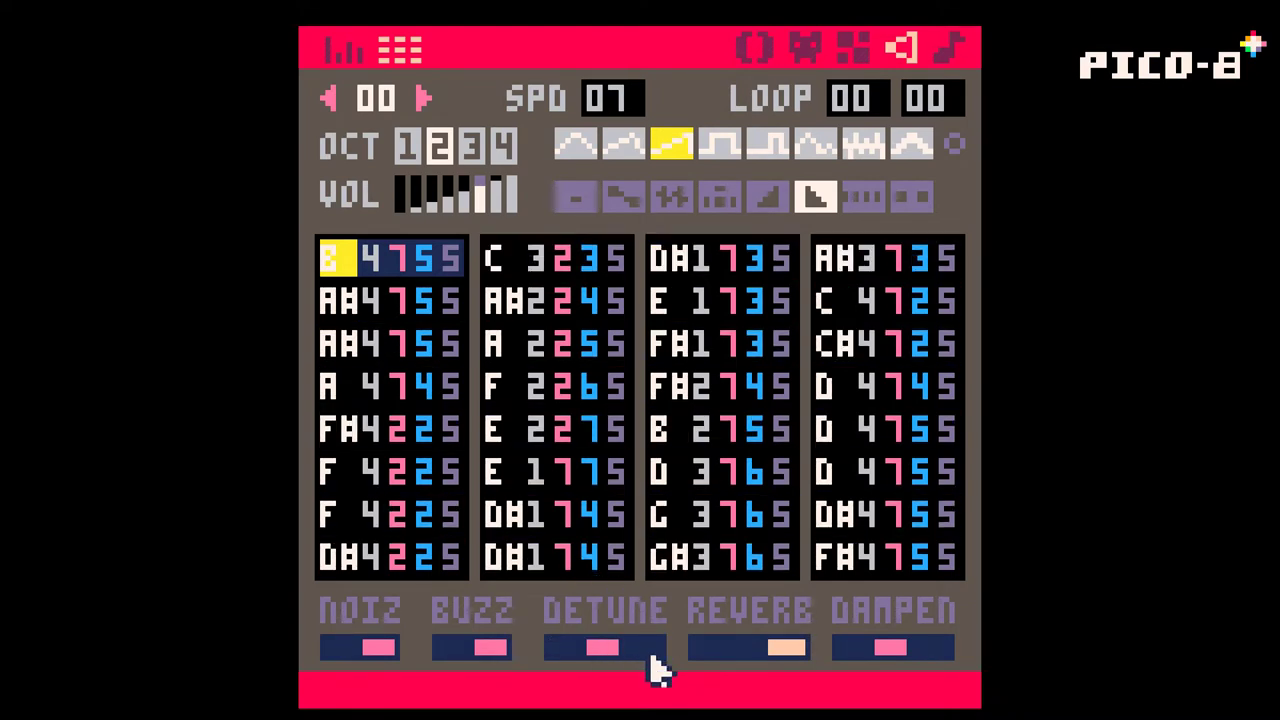
{"action": "left_click", "coordinate": [650, 658]}
{"action": "key", "text": "space"}
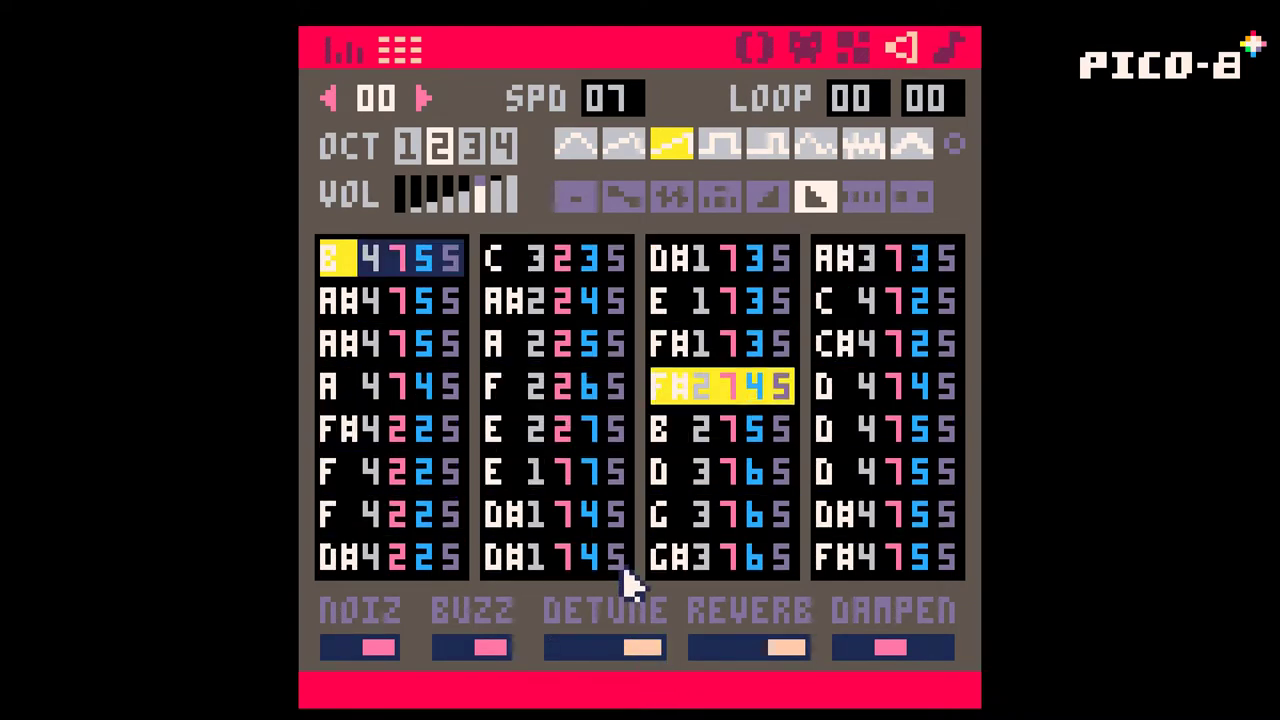
Turn reverb, dampen and noise off, then choose the slide note effect
{"action": "left_click", "coordinate": [749, 660]}
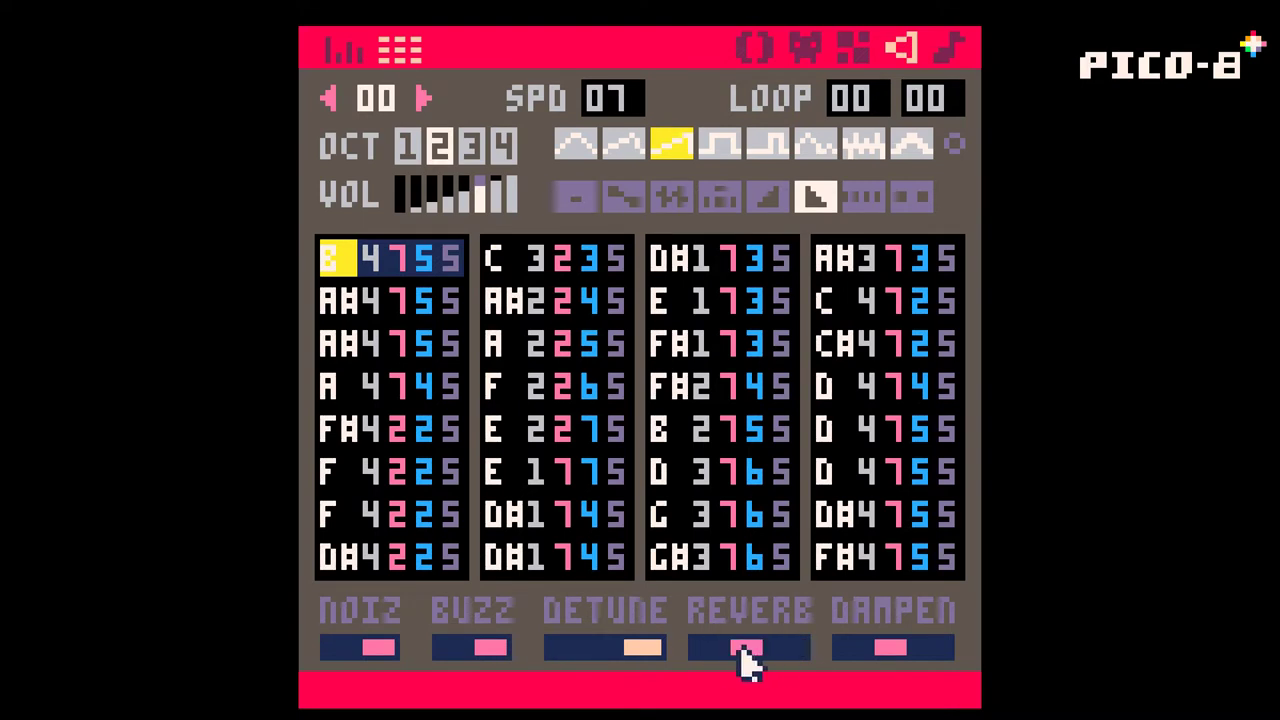
{"action": "left_click", "coordinate": [749, 660]}
{"action": "key", "text": "space"}
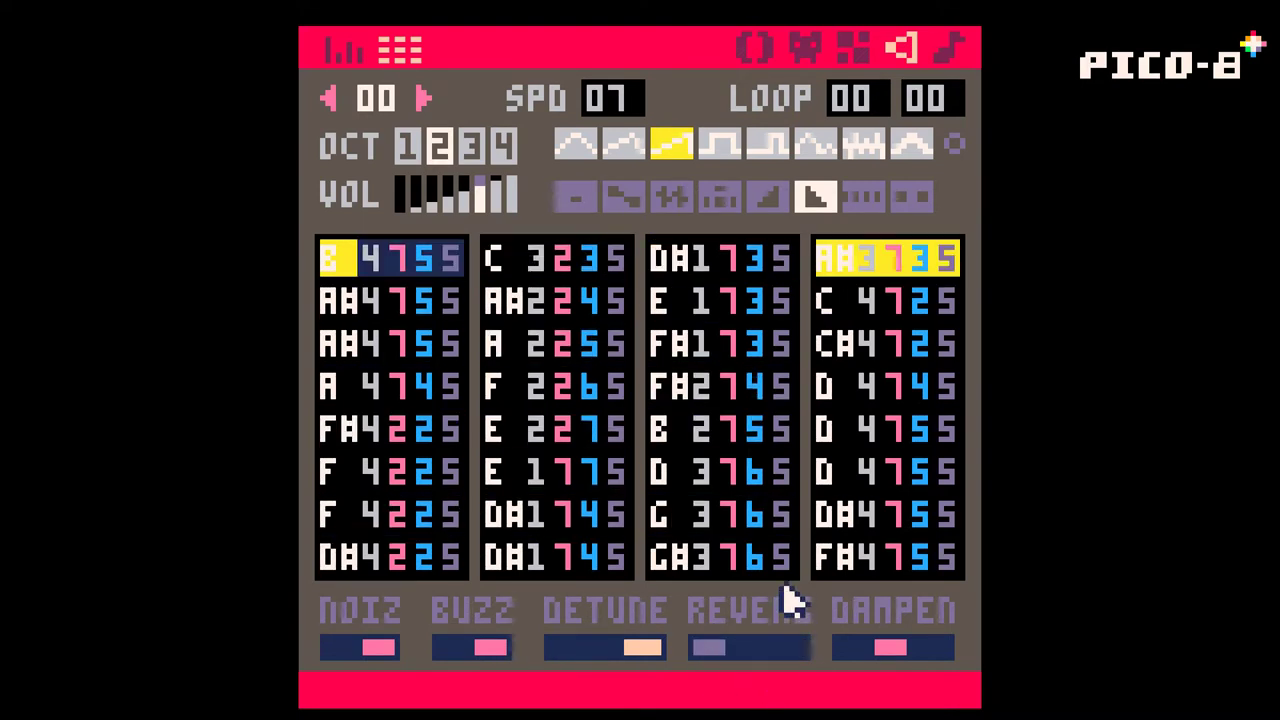
{"action": "left_click", "coordinate": [855, 660]}
{"action": "key", "text": "space"}
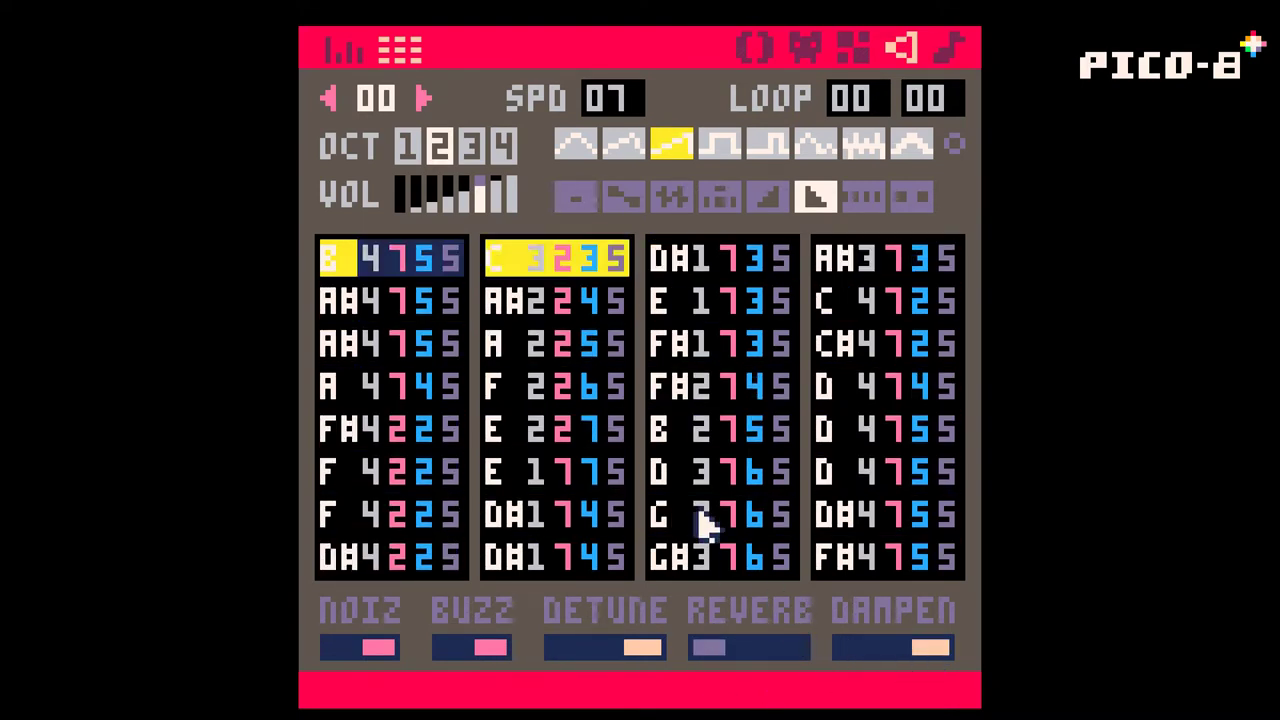
{"action": "left_click", "coordinate": [858, 650]}
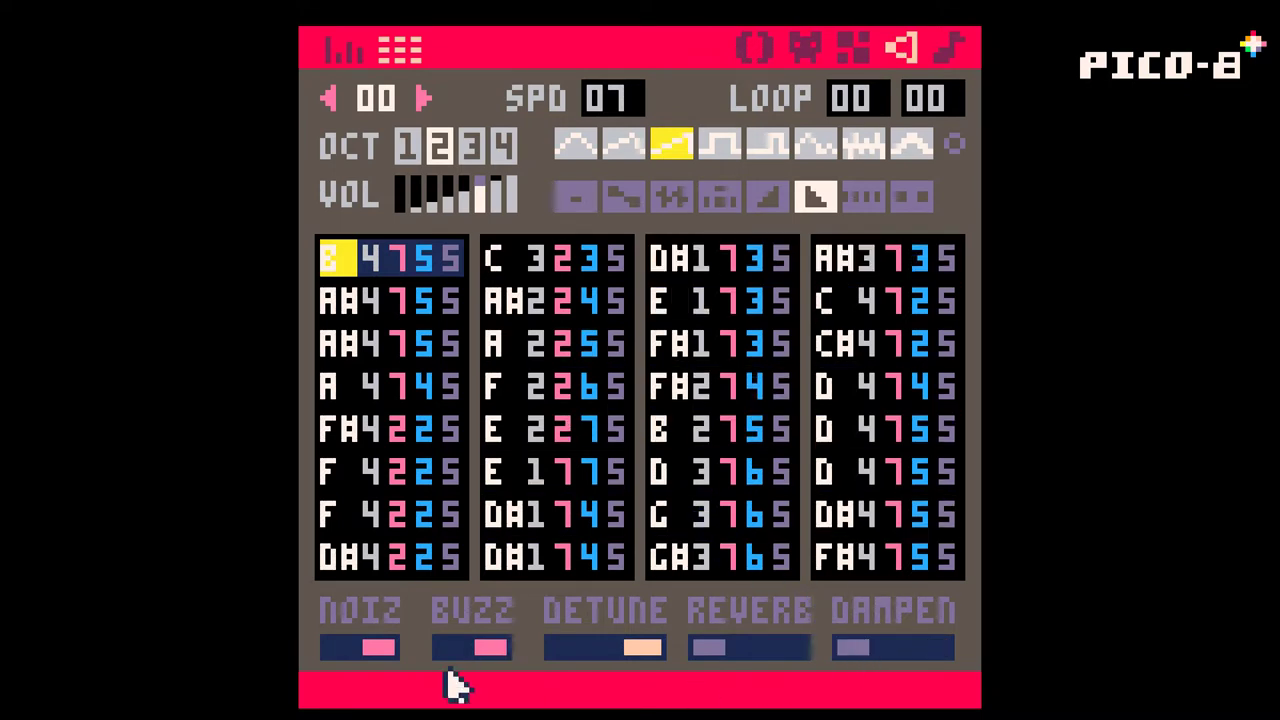
{"action": "left_click", "coordinate": [340, 650]}
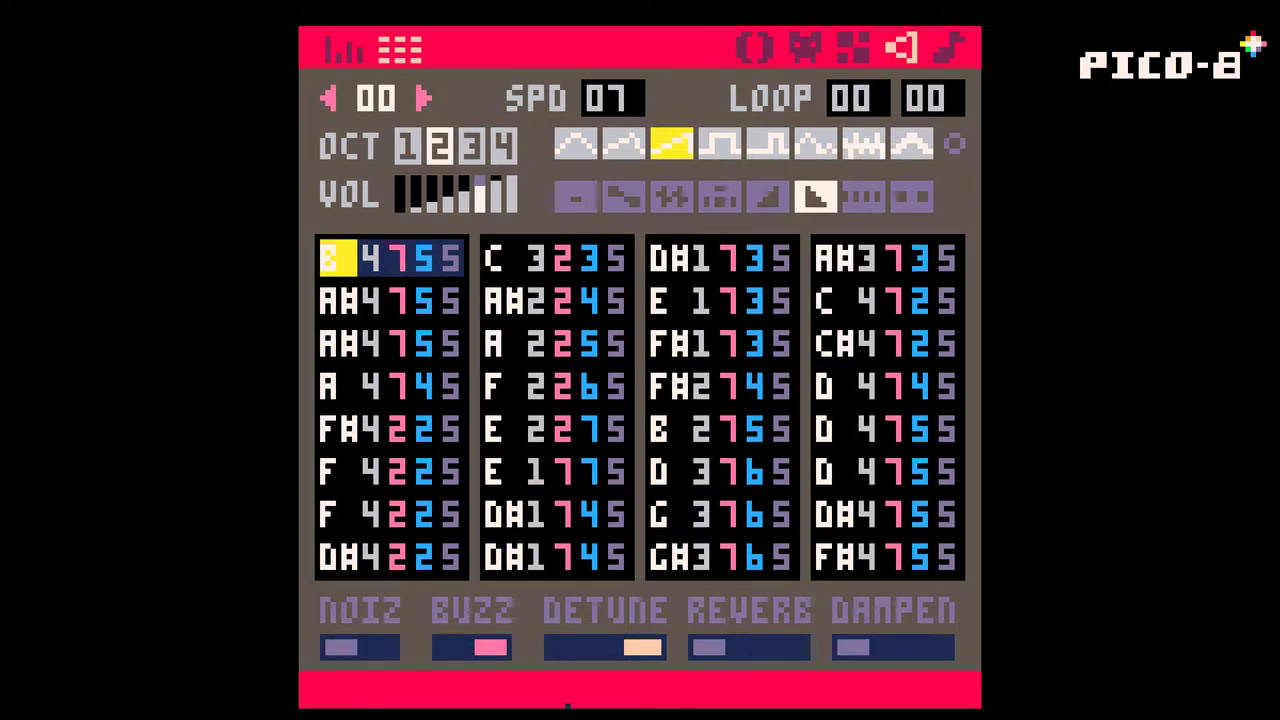
{"action": "left_click", "coordinate": [625, 197]}
Apply slide to every note, then replace it with fade-in on all notes and play
{"action": "left_click", "coordinate": [625, 200], "text": "shift"}
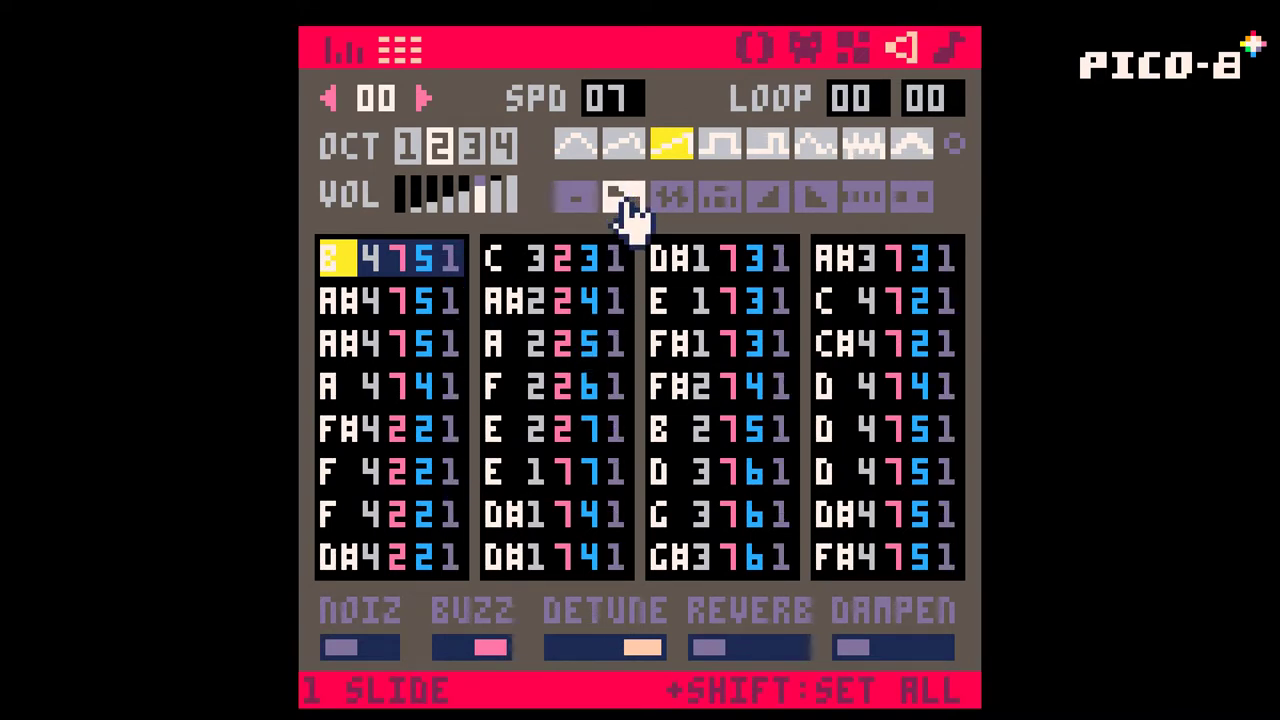
{"action": "key", "text": "space"}
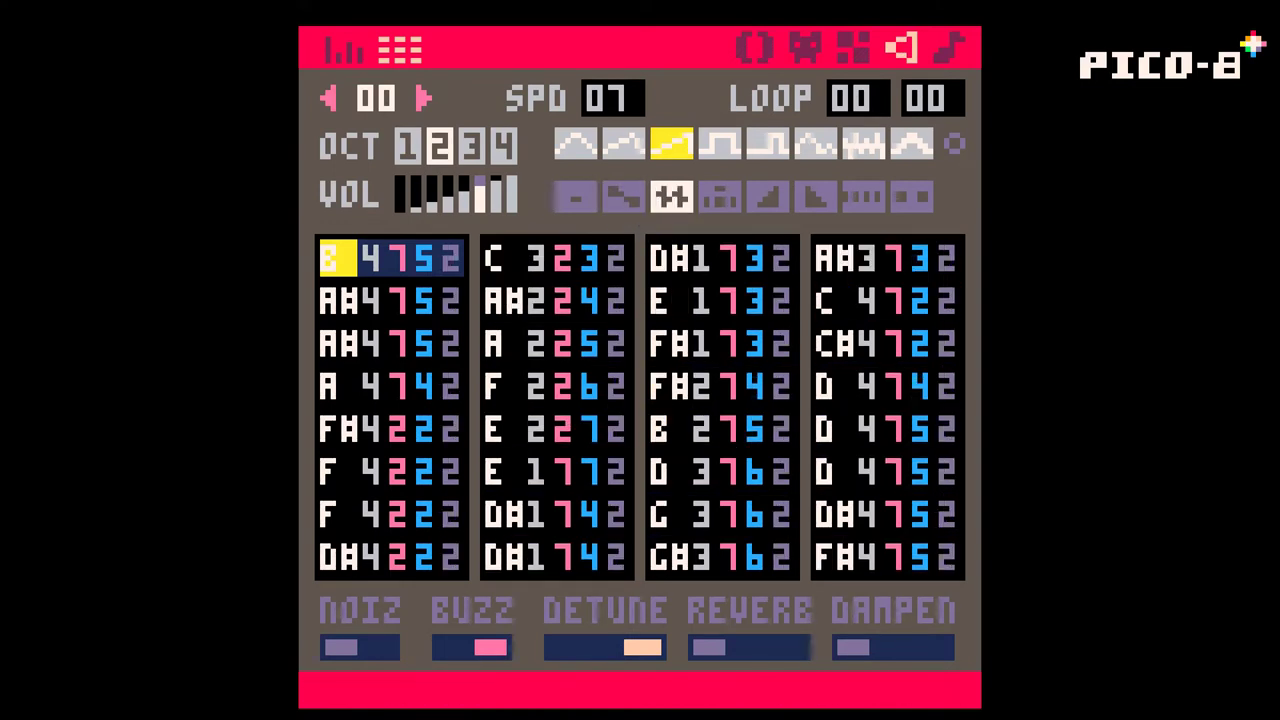
{"action": "key", "text": "space"}
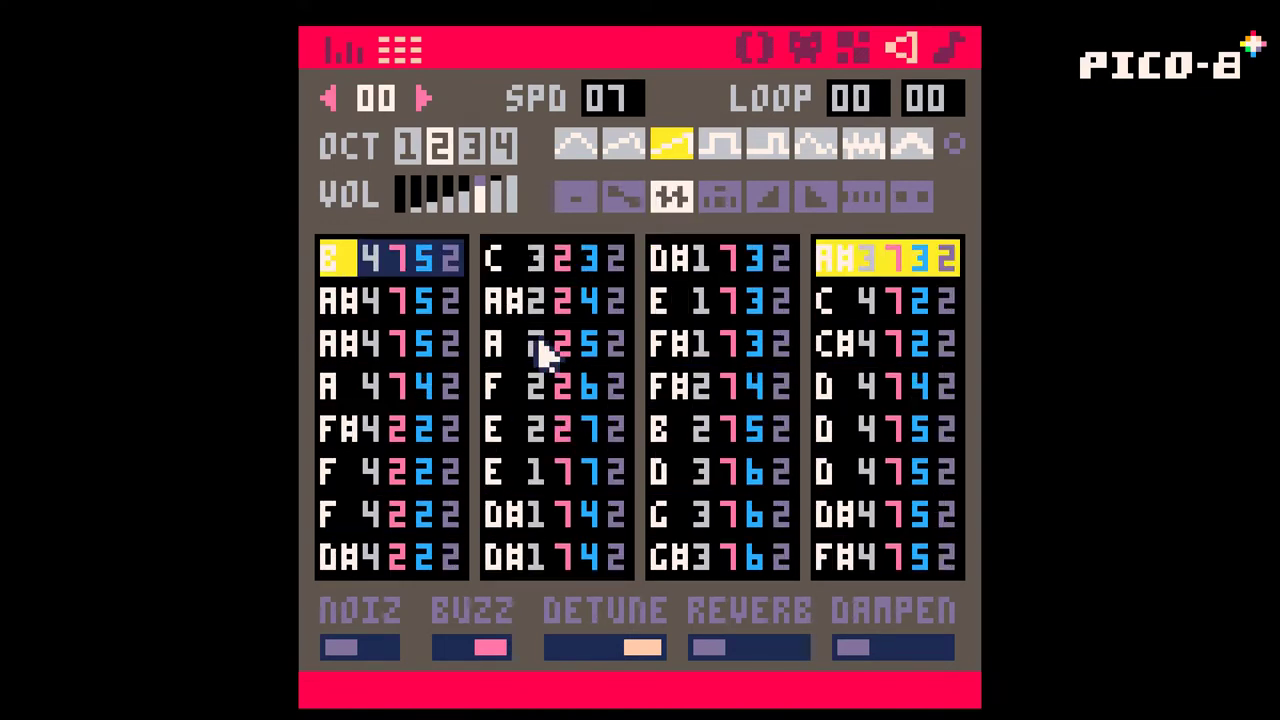
{"action": "left_click", "coordinate": [768, 205]}
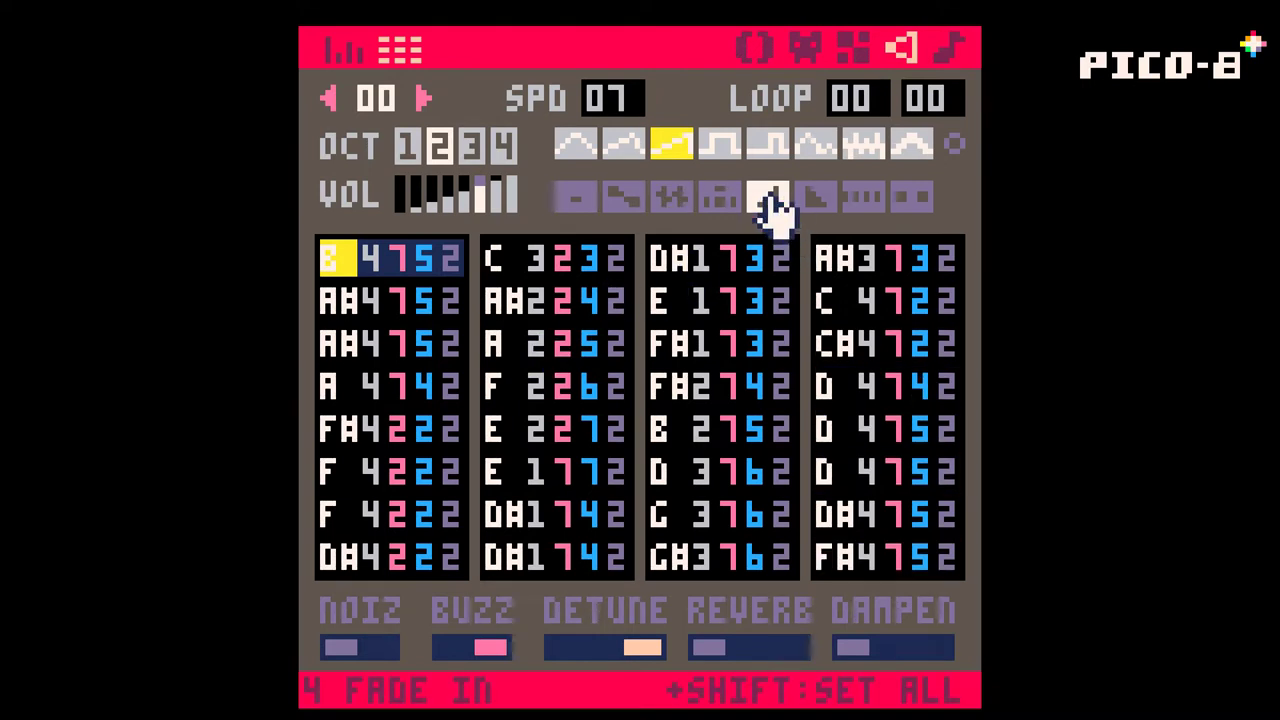
{"action": "left_click", "coordinate": [770, 207], "text": "shift"}
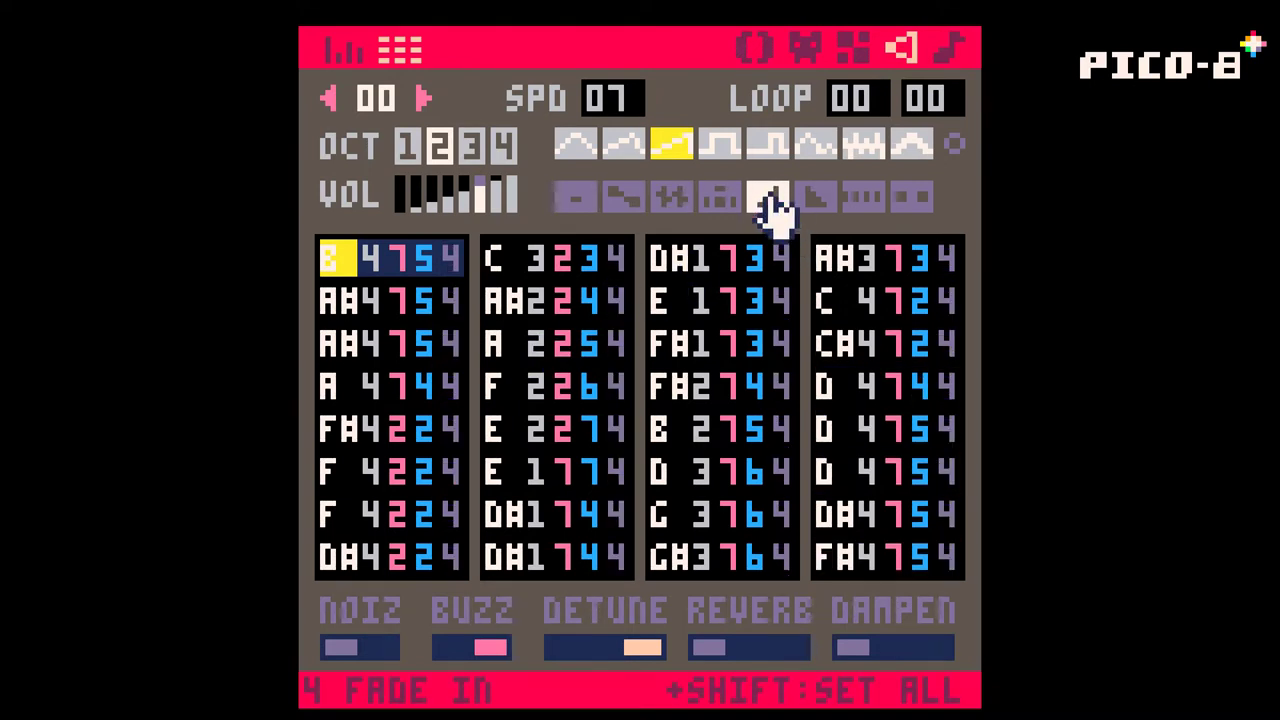
{"action": "key", "text": "space"}
Set effect 2 (vibrato) on five individual notes, play the sound, and return to graph view
{"action": "left_click", "coordinate": [453, 274]}
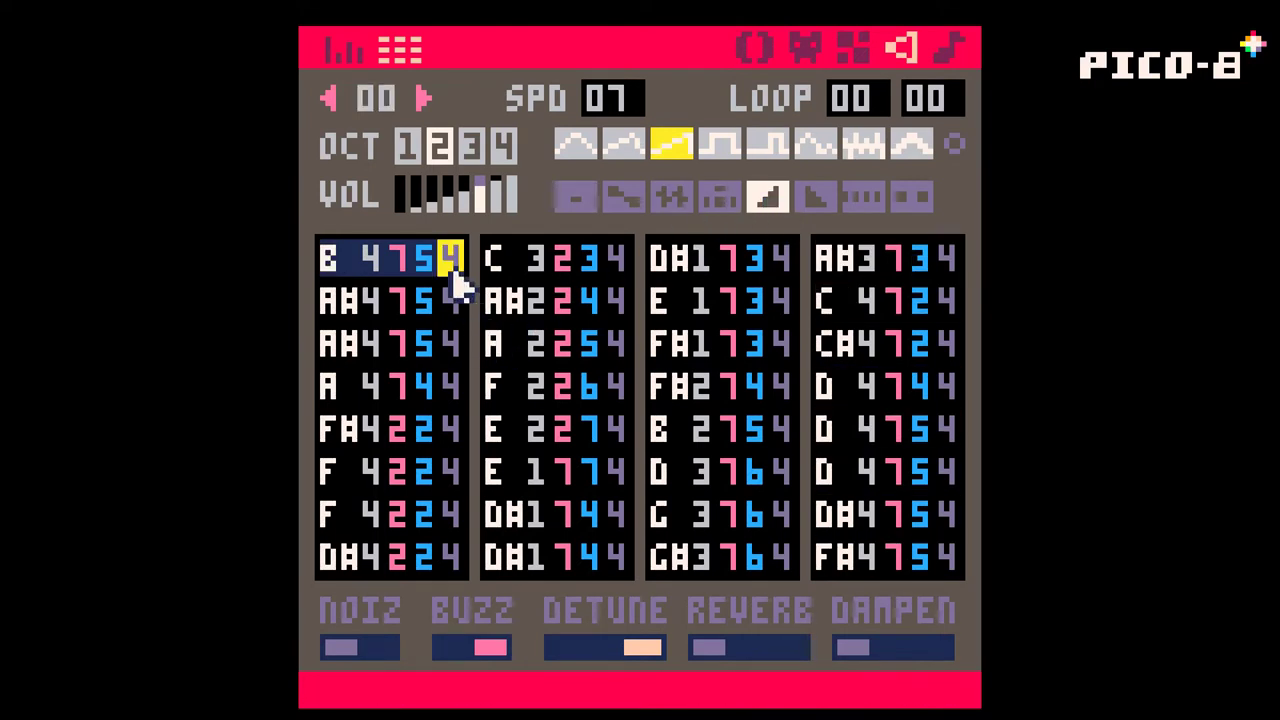
{"action": "type", "text": "2"}
{"action": "left_click", "coordinate": [608, 297]}
{"action": "type", "text": "2"}
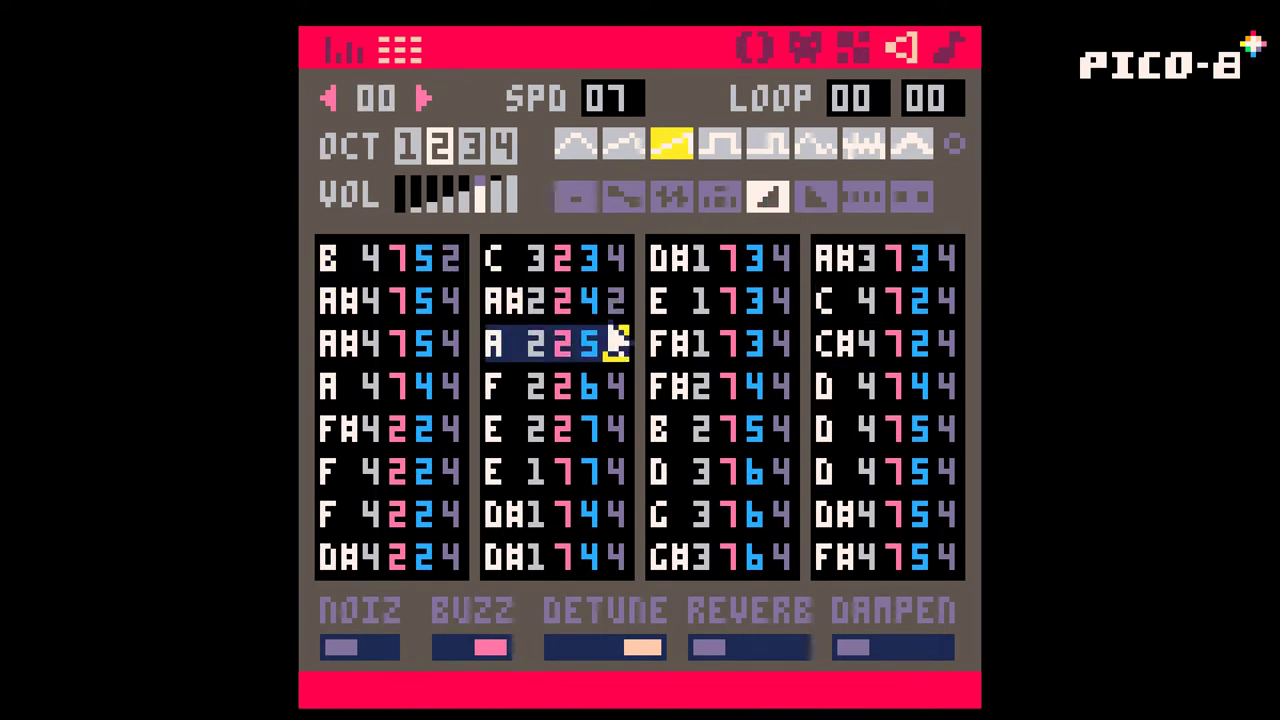
{"action": "left_click", "coordinate": [445, 430]}
{"action": "type", "text": "2"}
{"action": "left_click", "coordinate": [782, 388]}
{"action": "type", "text": "2"}
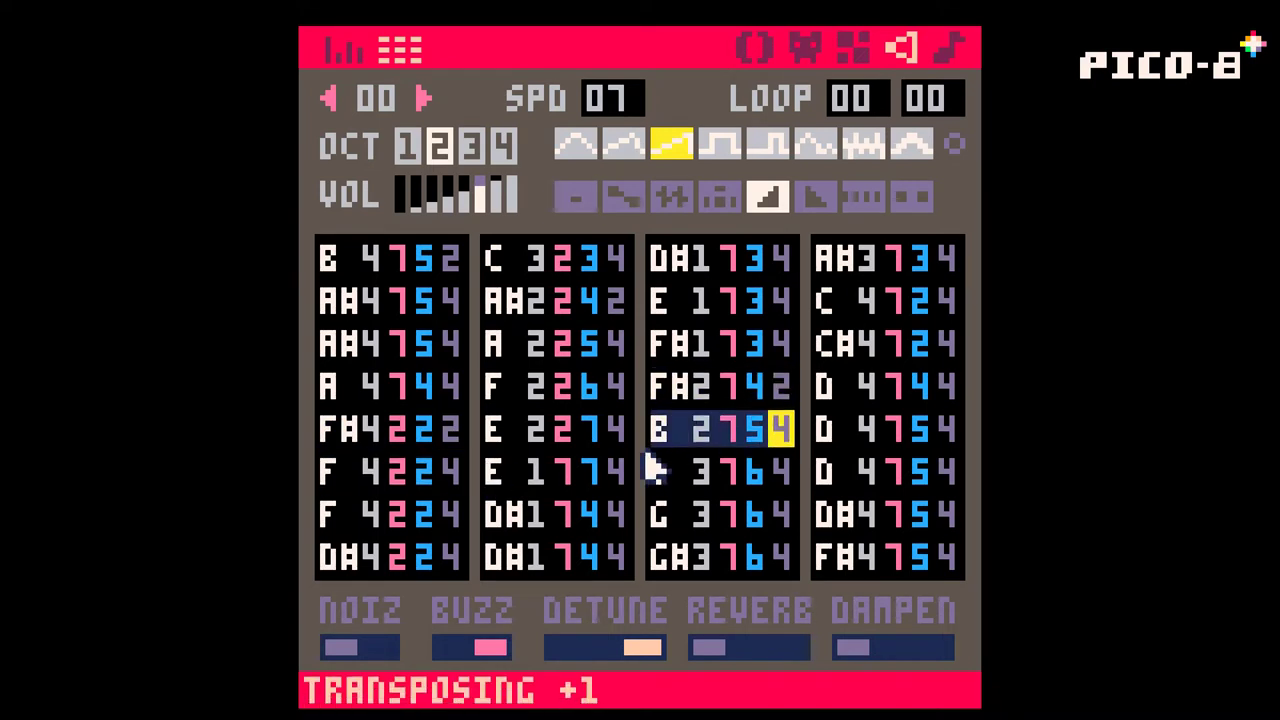
{"action": "left_click", "coordinate": [615, 474]}
{"action": "type", "text": "2"}
{"action": "key", "text": "space"}
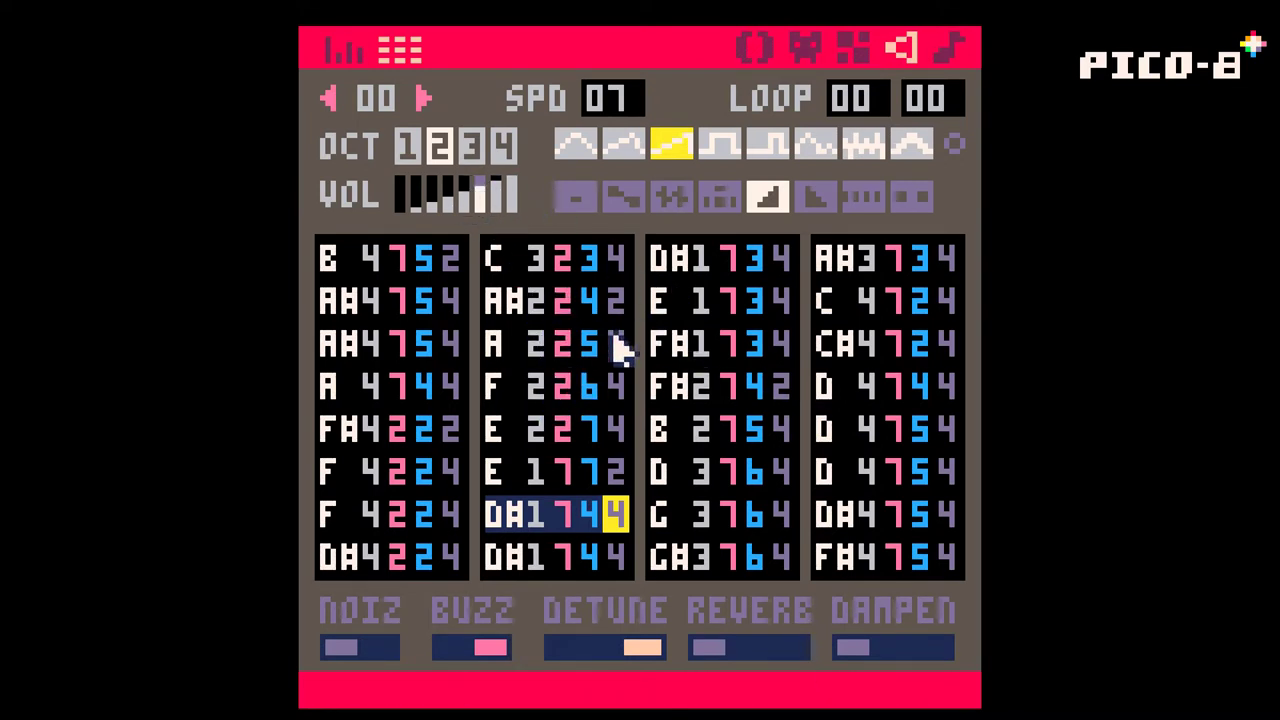
{"action": "left_click", "coordinate": [342, 52]}
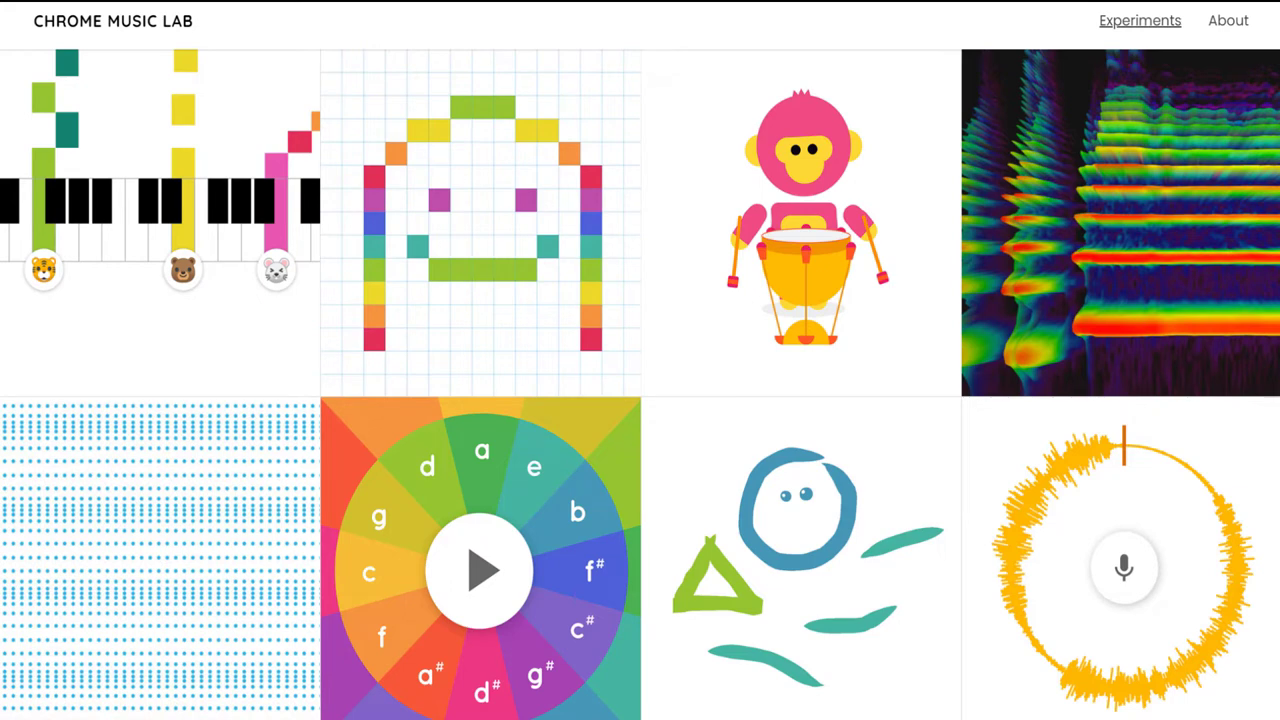
Scroll up and down through the Chrome Music Lab home grid of experiments
{"action": "scroll", "coordinate": [371, 423], "scroll_direction": "down", "scroll_amount": 4}
{"action": "scroll", "coordinate": [323, 380], "scroll_direction": "down", "scroll_amount": 4}
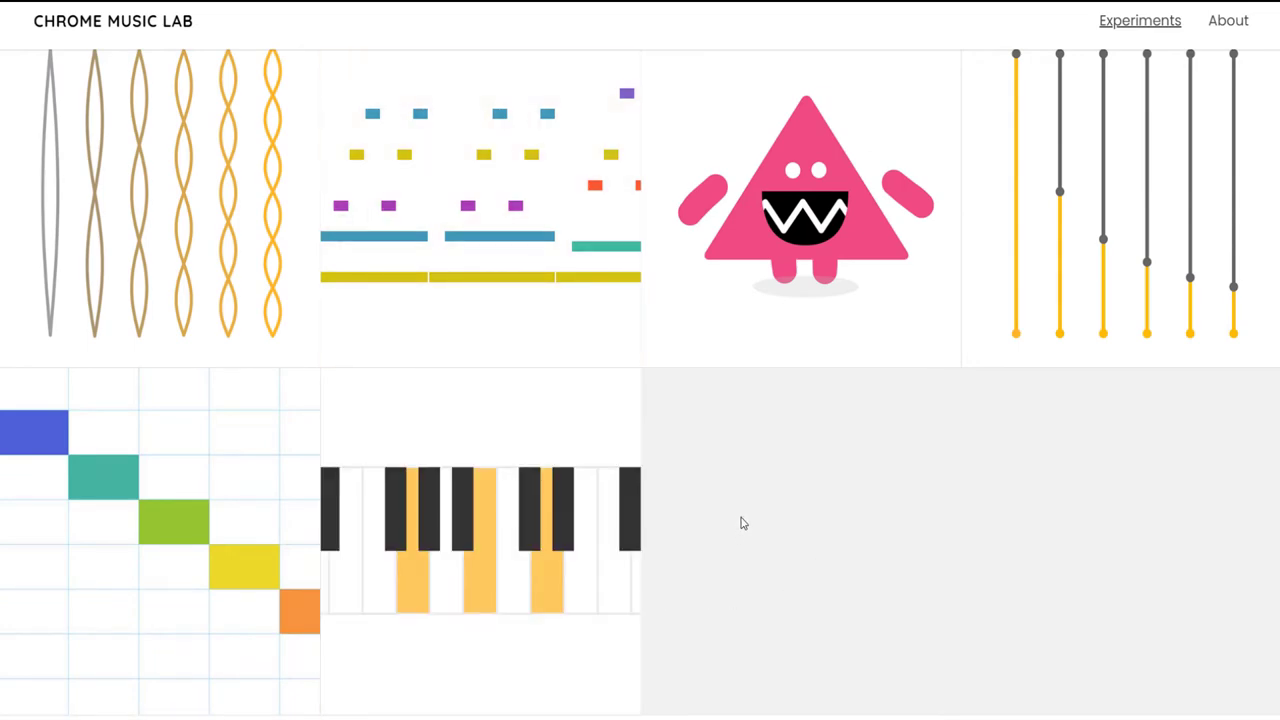
{"action": "scroll", "coordinate": [740, 512], "scroll_direction": "up", "scroll_amount": 5}
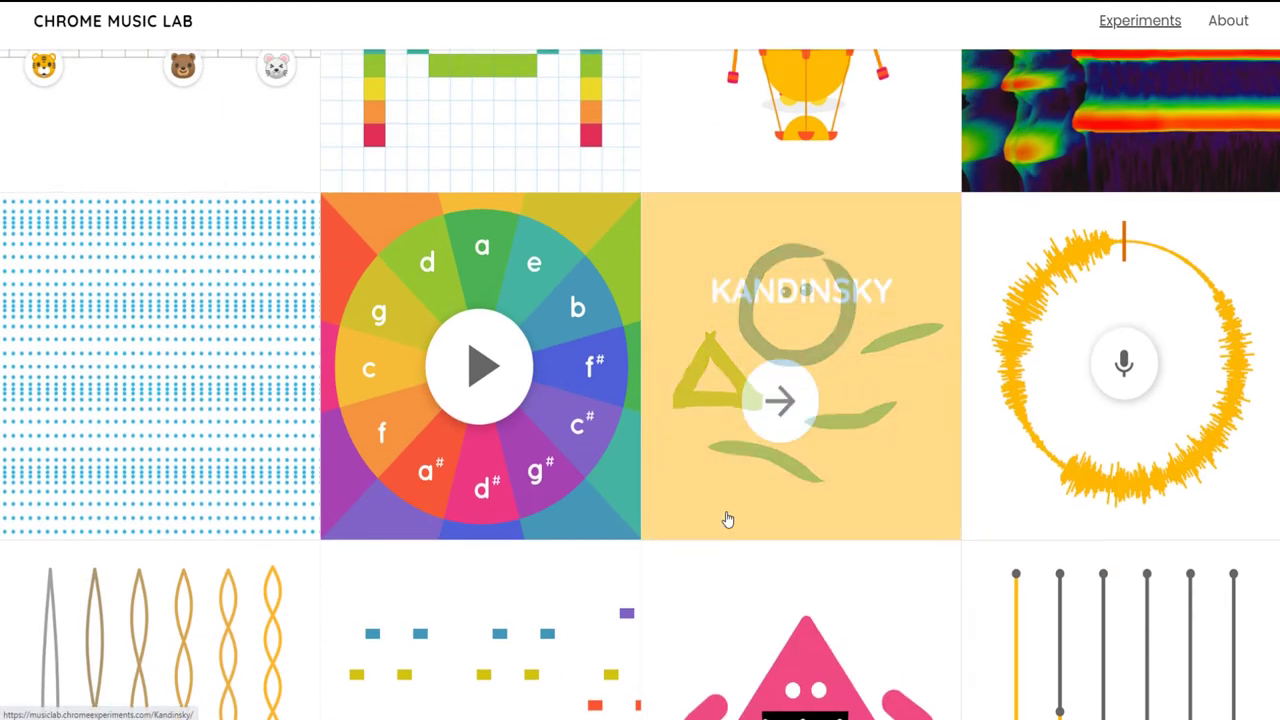
{"action": "scroll", "coordinate": [730, 515], "scroll_direction": "up", "scroll_amount": 2}
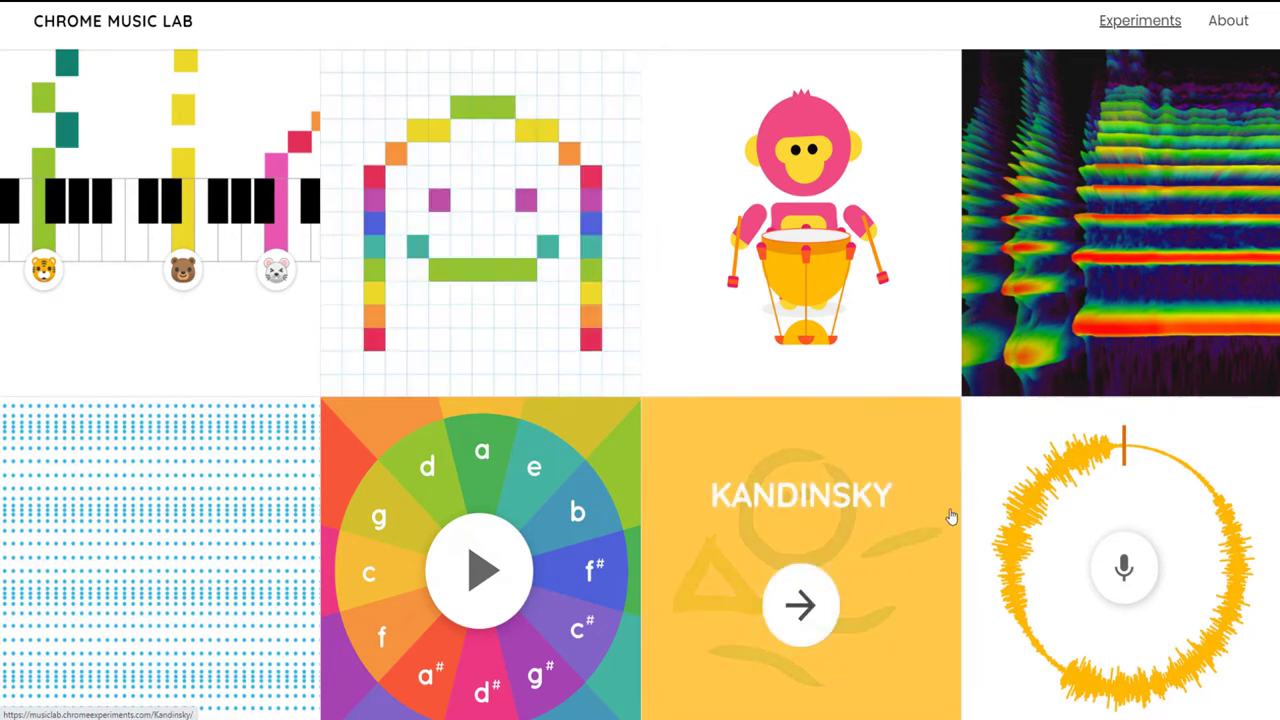
{"action": "scroll", "coordinate": [826, 523], "scroll_direction": "down", "scroll_amount": 2}
{"action": "scroll", "coordinate": [760, 497], "scroll_direction": "down", "scroll_amount": 2}
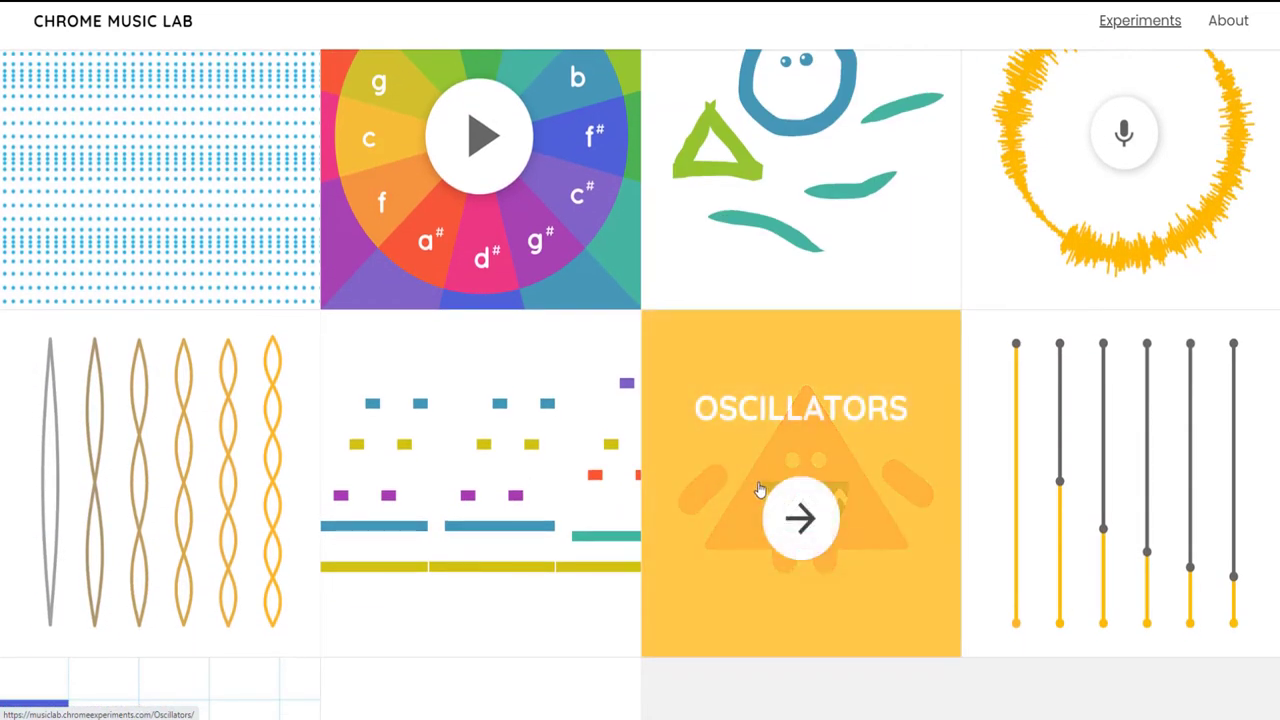
{"action": "scroll", "coordinate": [760, 490], "scroll_direction": "up", "scroll_amount": 3}
{"action": "scroll", "coordinate": [751, 491], "scroll_direction": "down", "scroll_amount": 4}
Open Harmonics and sweep across all six strings left to right and back to sound each
{"action": "left_click", "coordinate": [380, 443]}
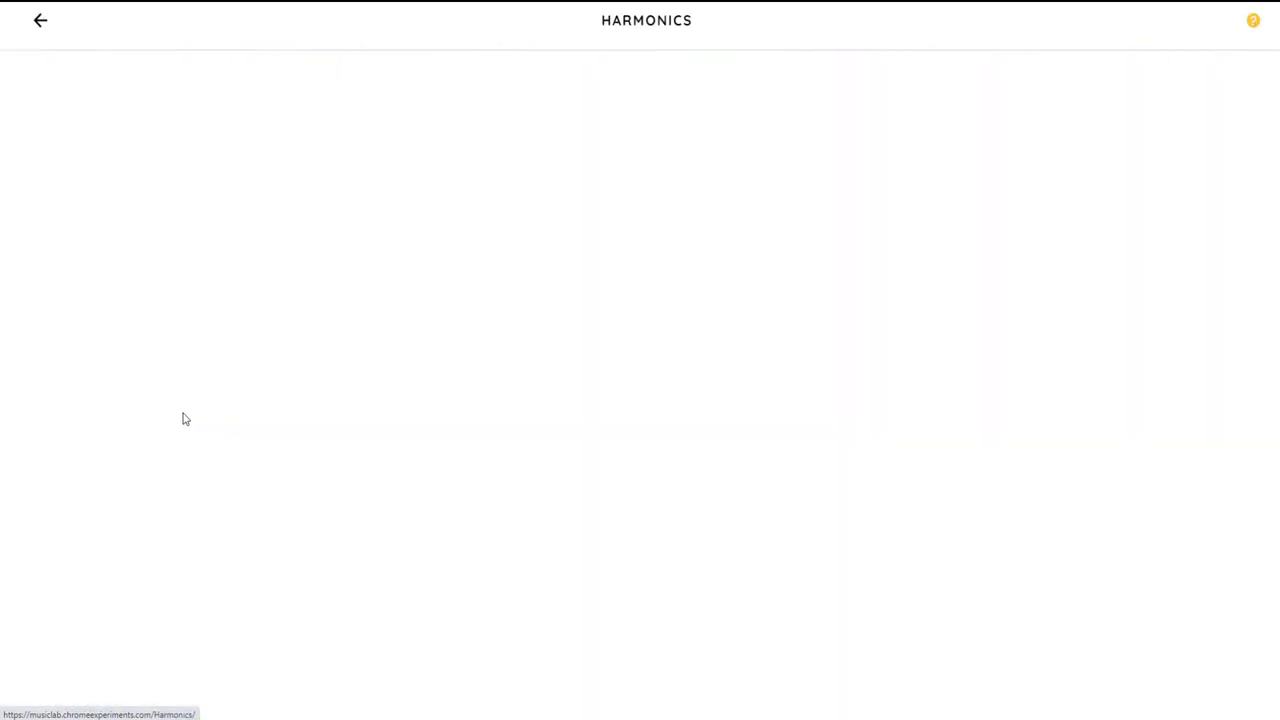
{"action": "mouse_move", "coordinate": [346, 237]}
{"action": "left_mouse_down"}
{"action": "mouse_move", "coordinate": [706, 347]}
{"action": "mouse_move", "coordinate": [436, 444]}
{"action": "mouse_move", "coordinate": [493, 361]}
{"action": "left_mouse_up"}
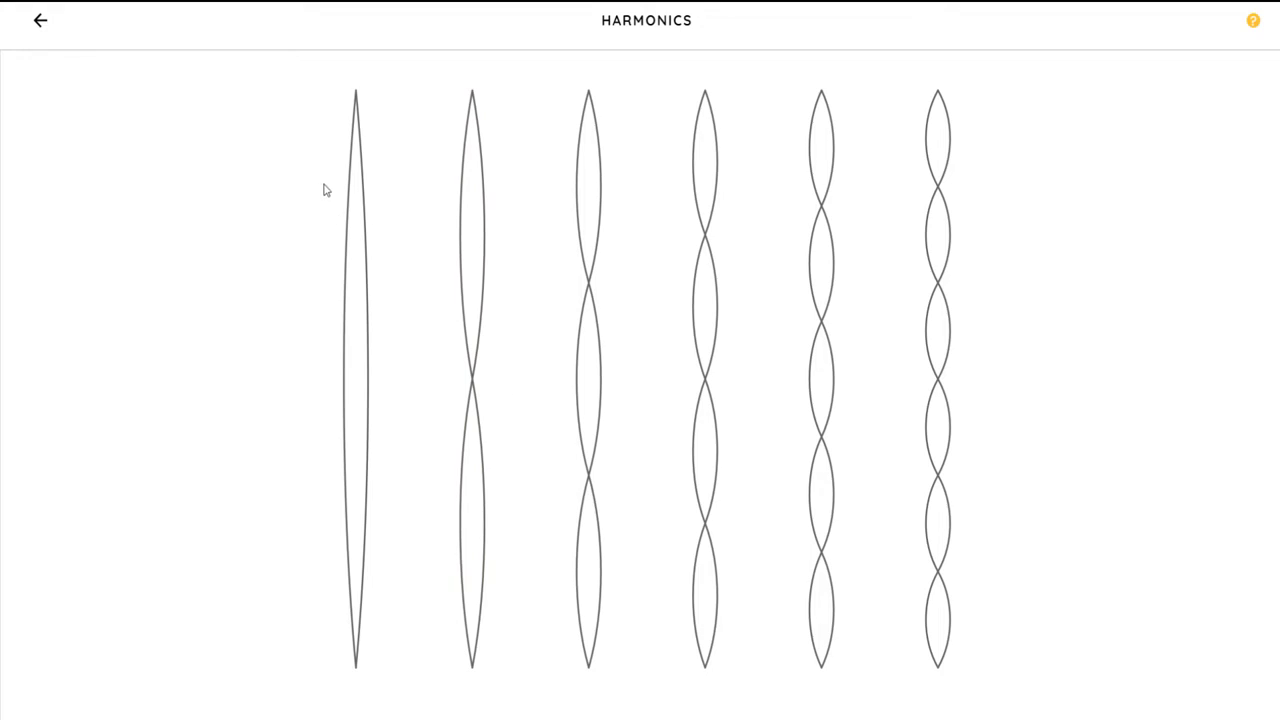
{"action": "left_click_drag", "start_coordinate": [323, 190], "coordinate": [422, 298]}
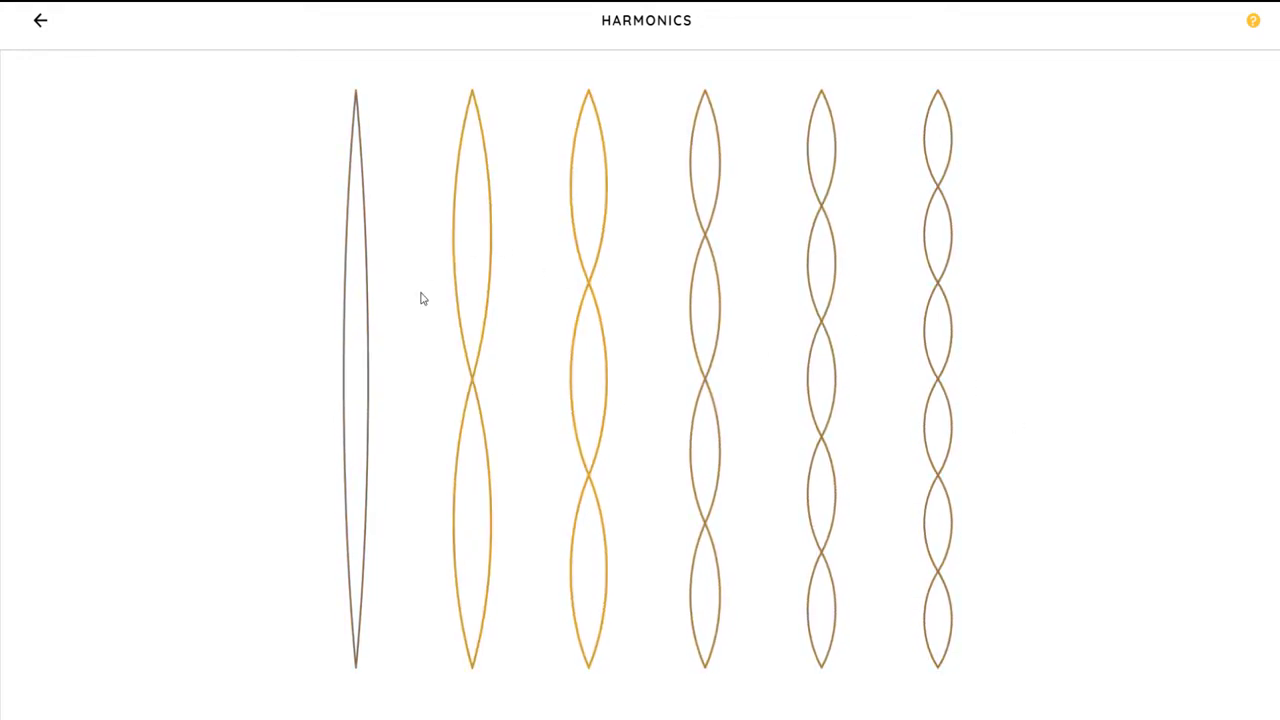
{"action": "left_click_drag", "start_coordinate": [422, 298], "coordinate": [1000, 380]}
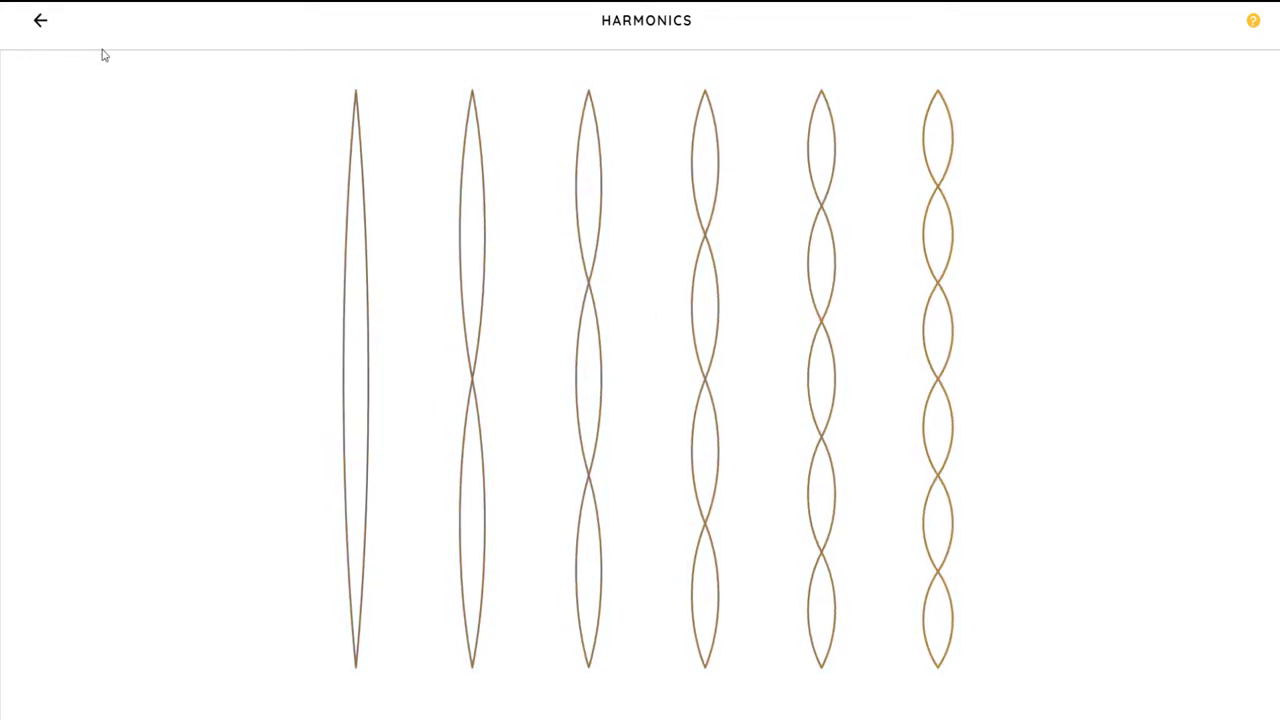
Go back from Harmonics to the home grid, scroll through it, and launch Rhythm
{"action": "left_click", "coordinate": [40, 22]}
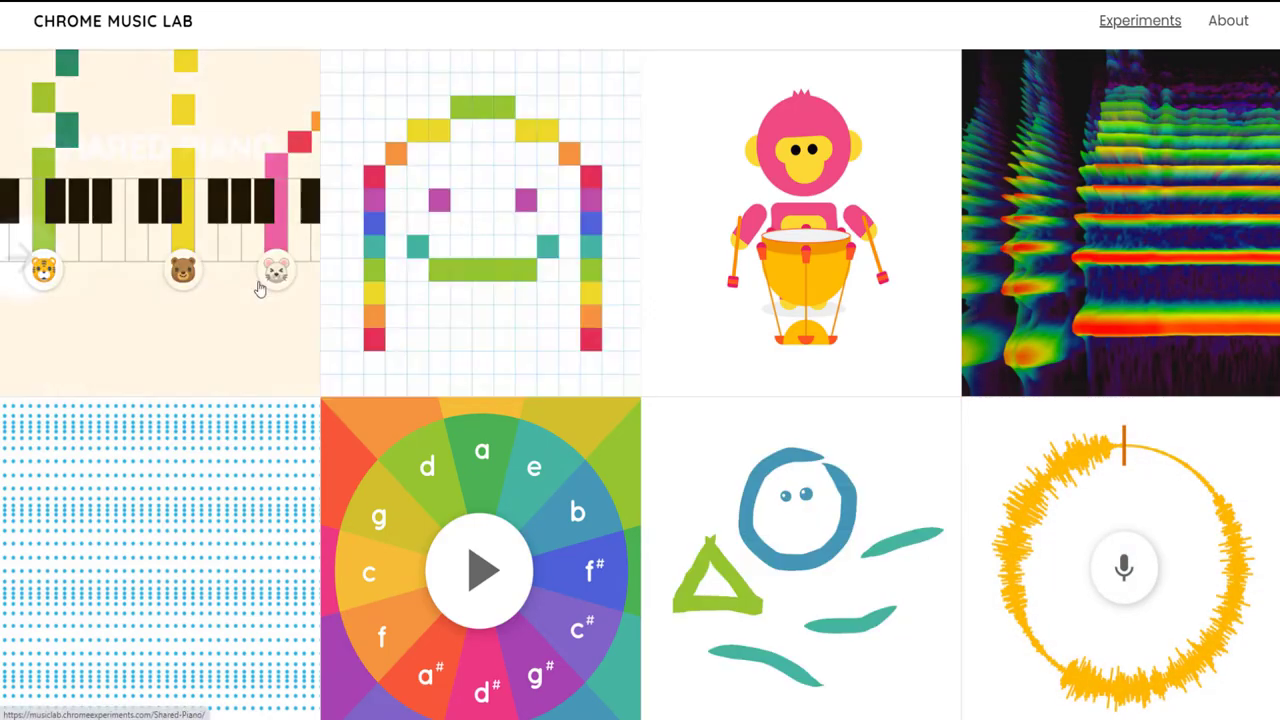
{"action": "scroll", "coordinate": [790, 527], "scroll_direction": "down", "scroll_amount": 3}
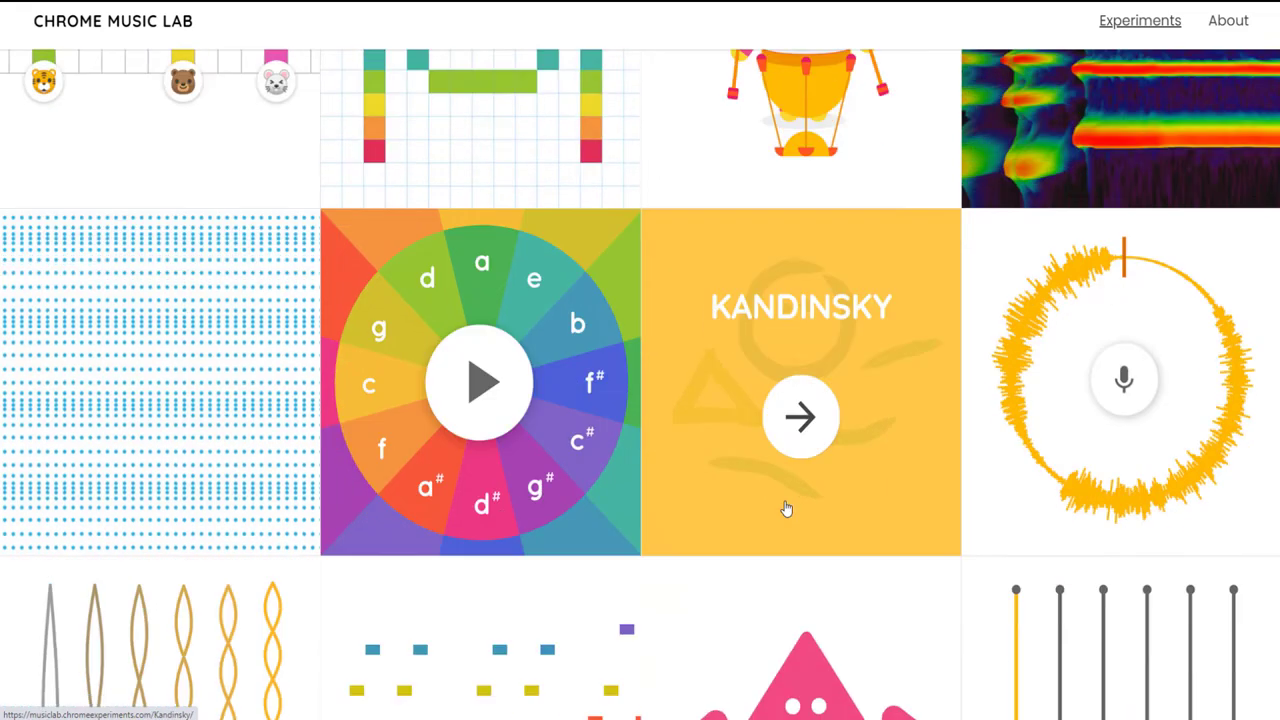
{"action": "scroll", "coordinate": [800, 352], "scroll_direction": "down", "scroll_amount": 1}
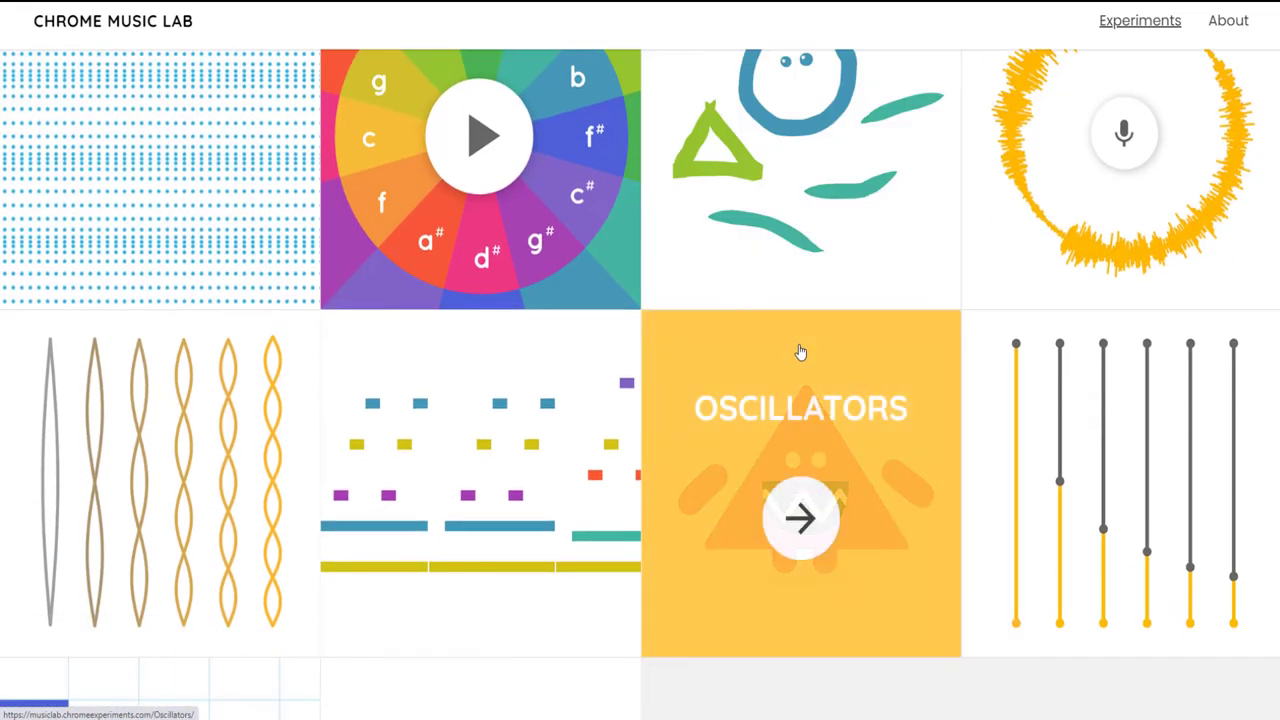
{"action": "scroll", "coordinate": [797, 362], "scroll_direction": "down", "scroll_amount": 3}
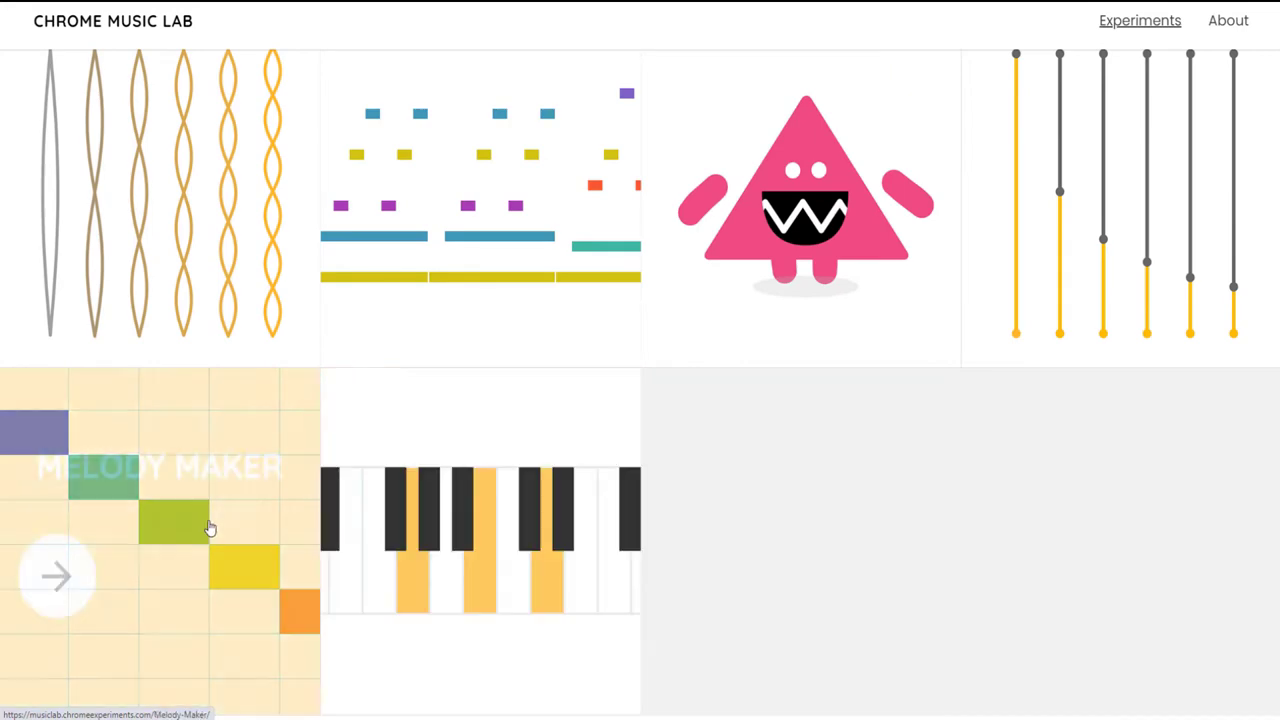
{"action": "scroll", "coordinate": [555, 453], "scroll_direction": "up", "scroll_amount": 3}
{"action": "scroll", "coordinate": [550, 470], "scroll_direction": "up", "scroll_amount": 3}
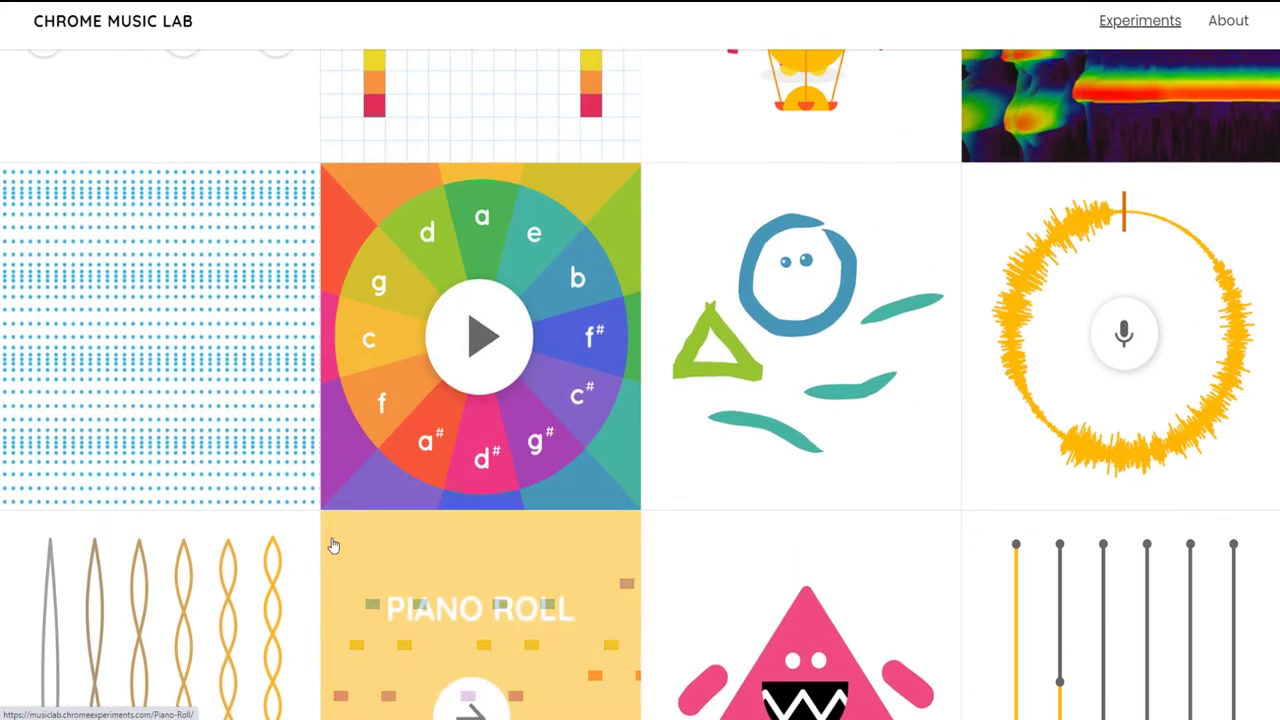
{"action": "scroll", "coordinate": [550, 487], "scroll_direction": "up", "scroll_amount": 1}
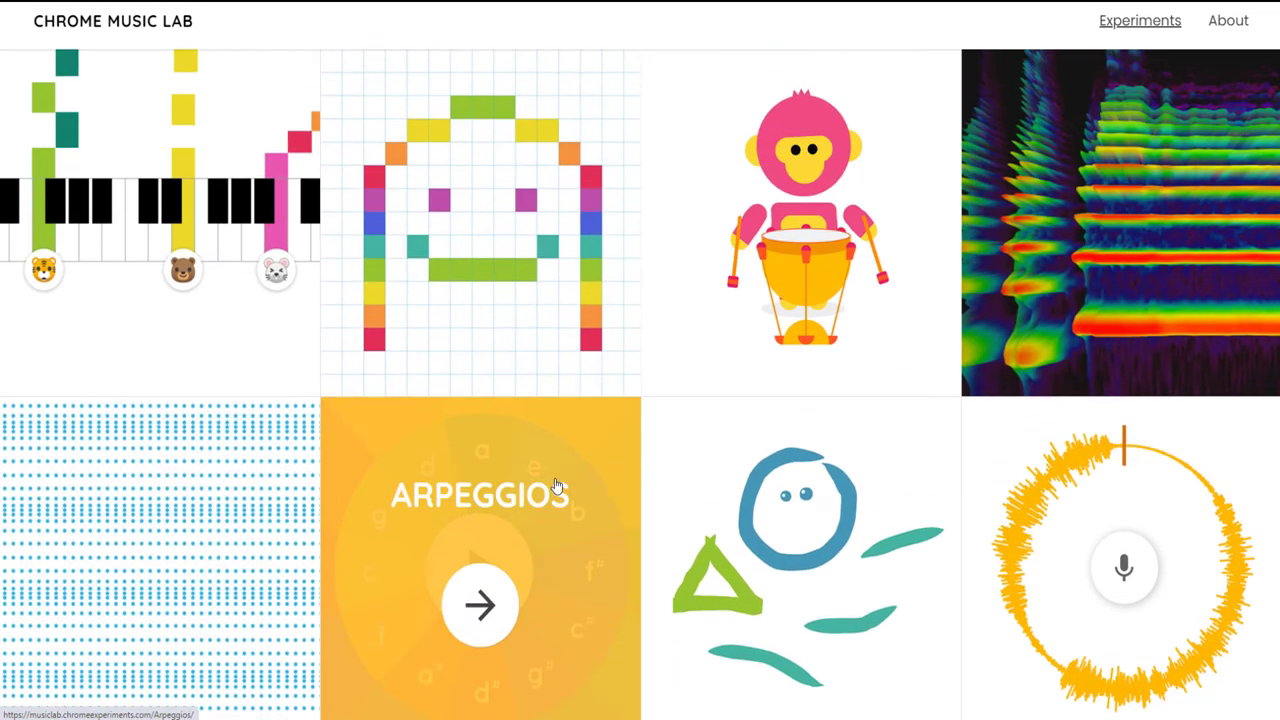
{"action": "left_click", "coordinate": [804, 262]}
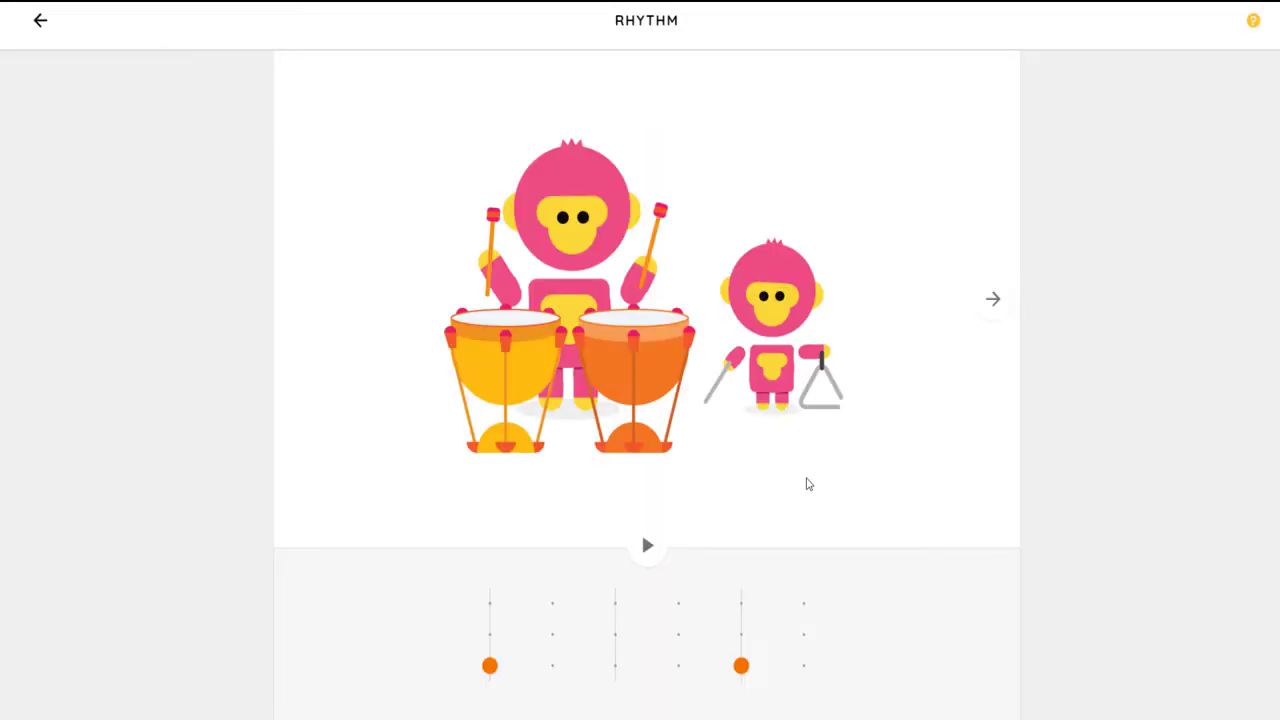
Play the monkey rhythm, adding drum hits on beats one and three and triangle hits on beats two and six
{"action": "left_click", "coordinate": [650, 548]}
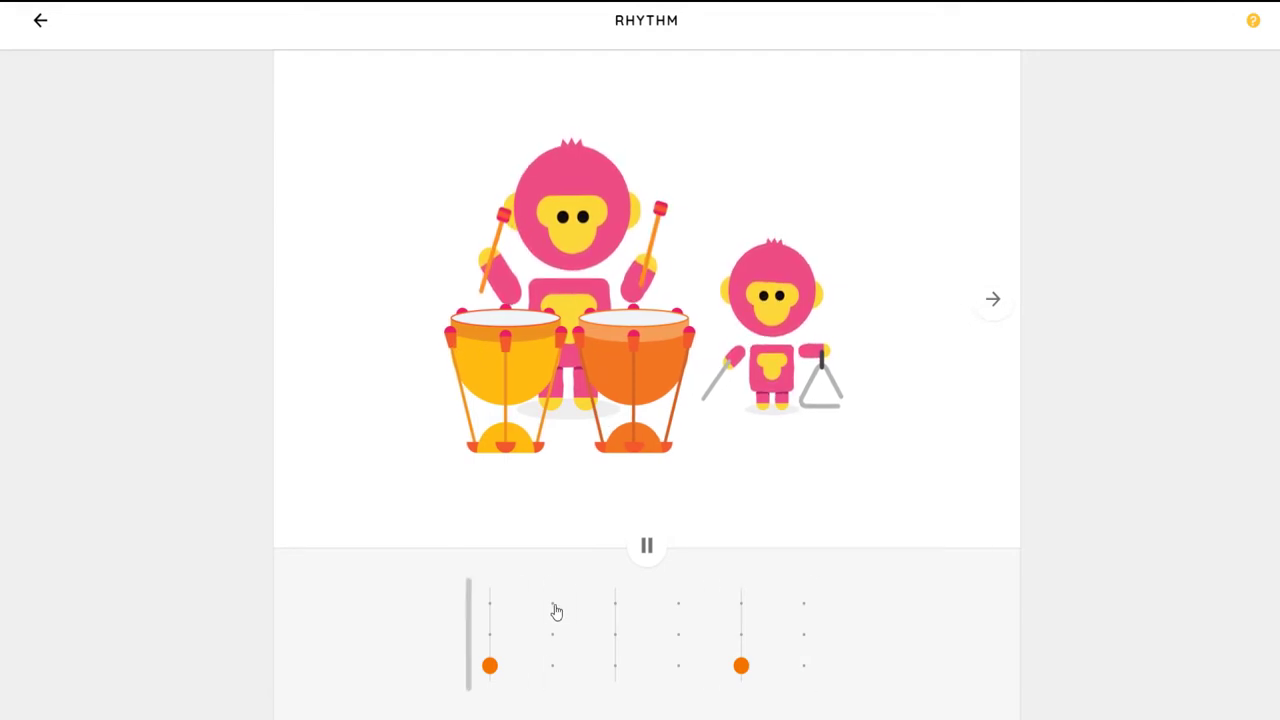
{"action": "left_click", "coordinate": [490, 635]}
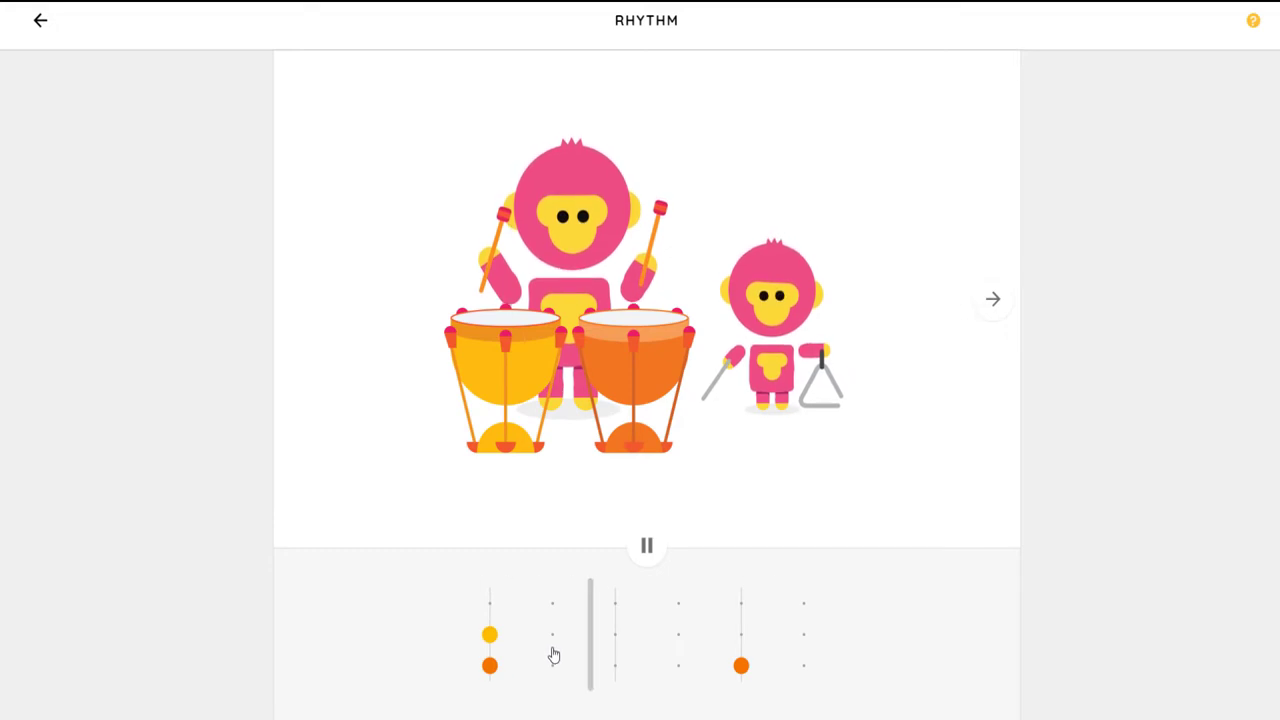
{"action": "left_click", "coordinate": [552, 604]}
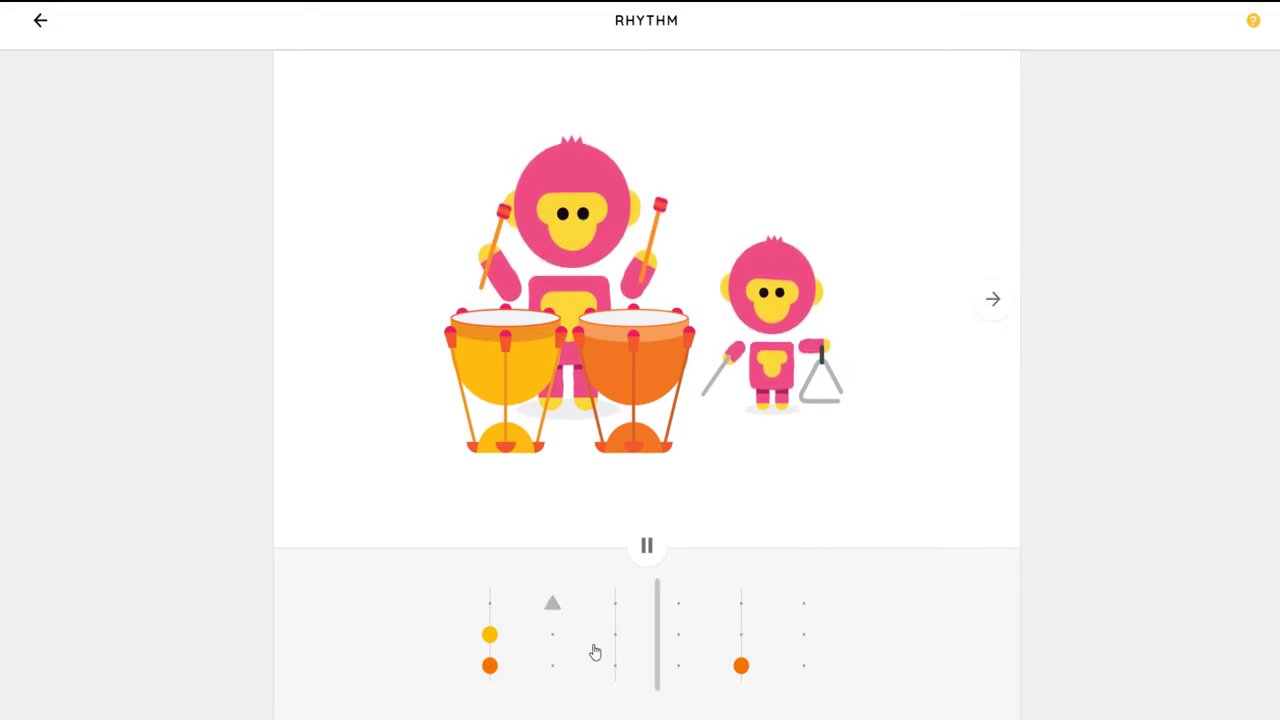
{"action": "left_click", "coordinate": [646, 562]}
{"action": "left_click", "coordinate": [644, 561]}
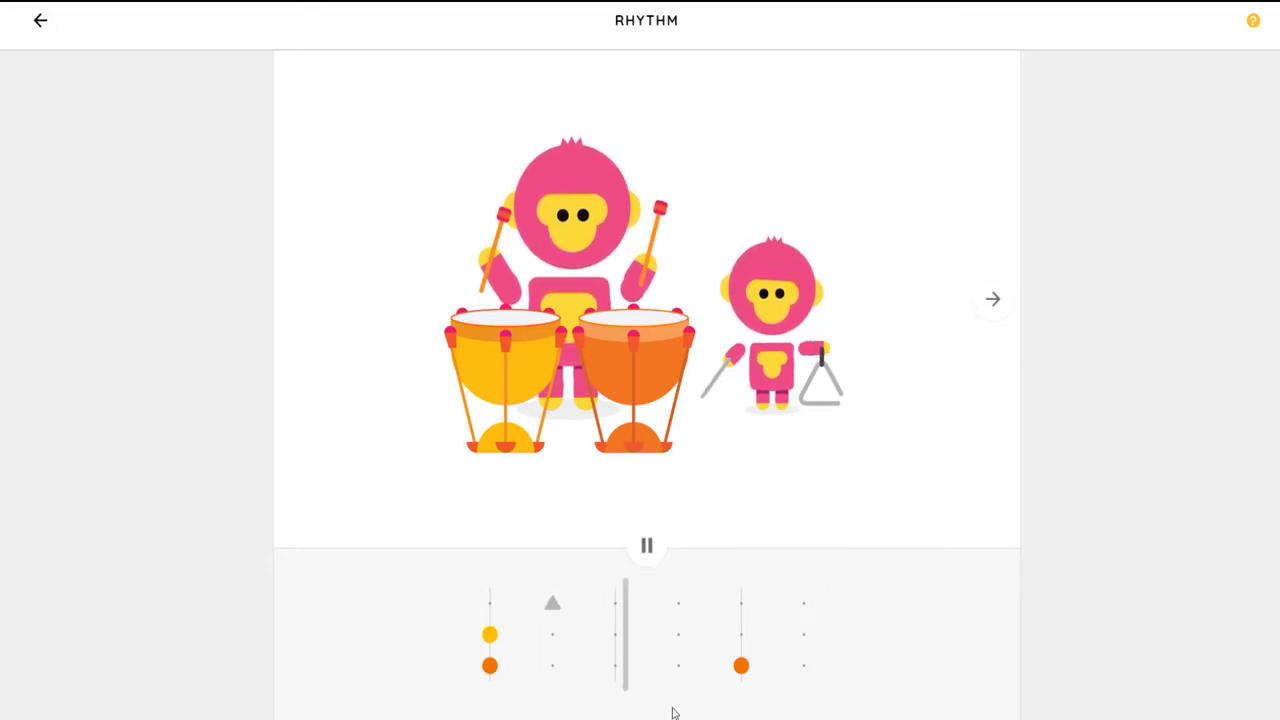
{"action": "left_click", "coordinate": [613, 640]}
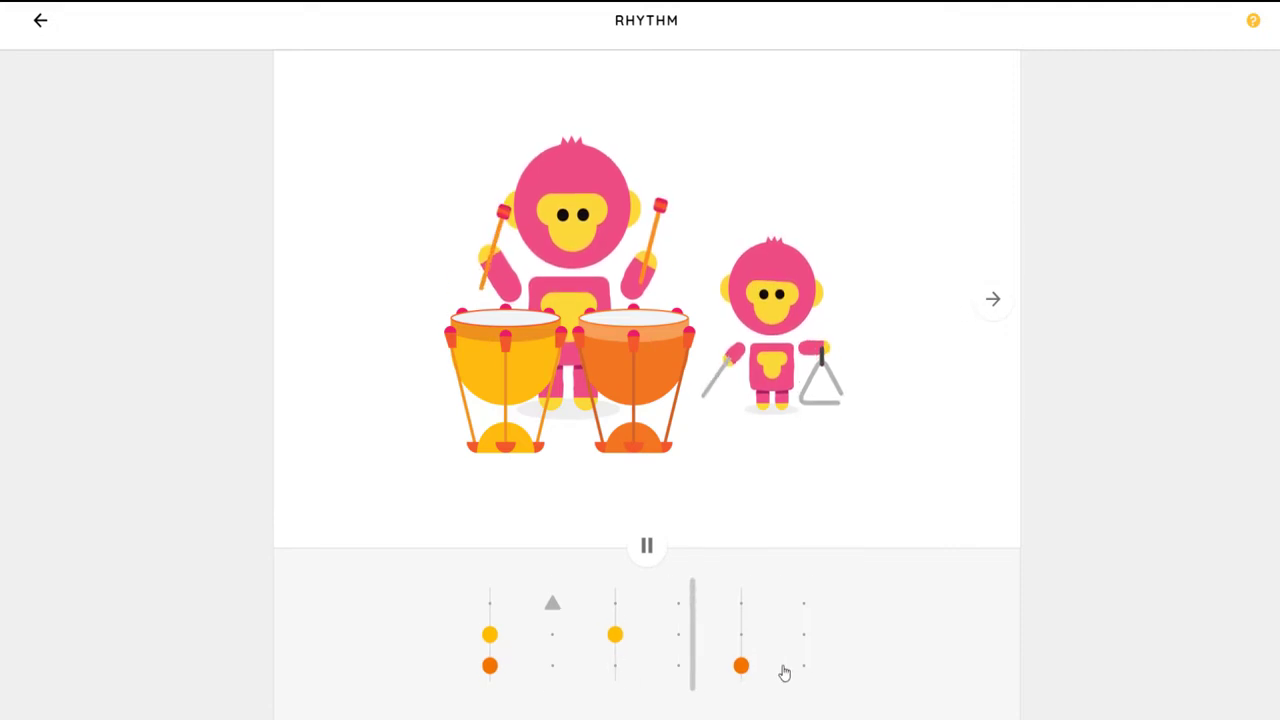
{"action": "left_click", "coordinate": [805, 608]}
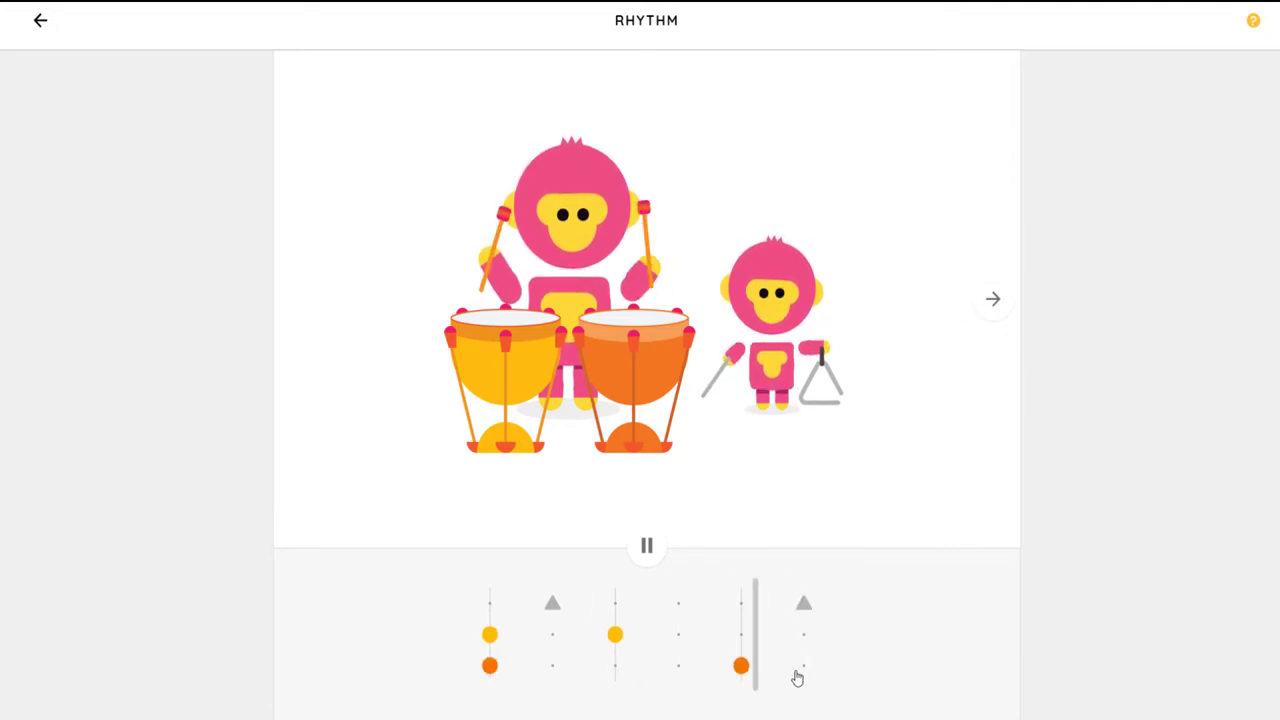
Switch to the monster drummers, move the last low drum hit earlier, and add middle-row hits on beats two, six and eight
{"action": "left_click", "coordinate": [993, 299]}
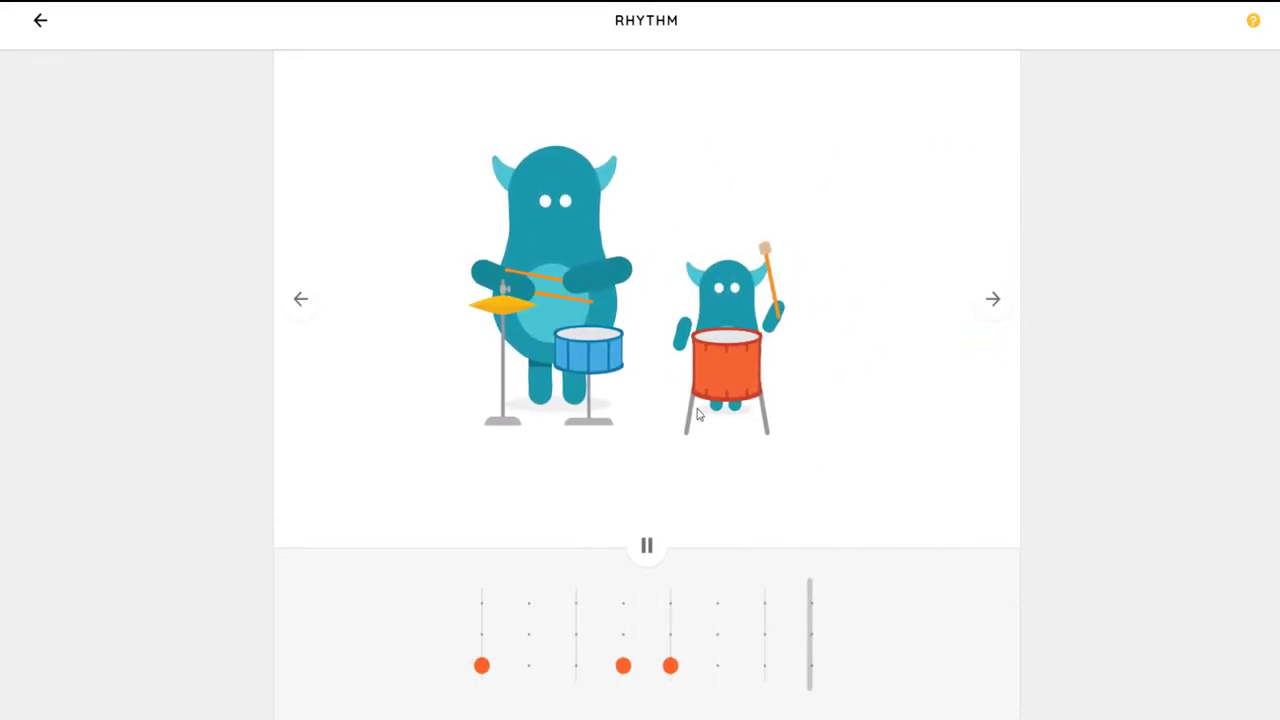
{"action": "left_click", "coordinate": [811, 665]}
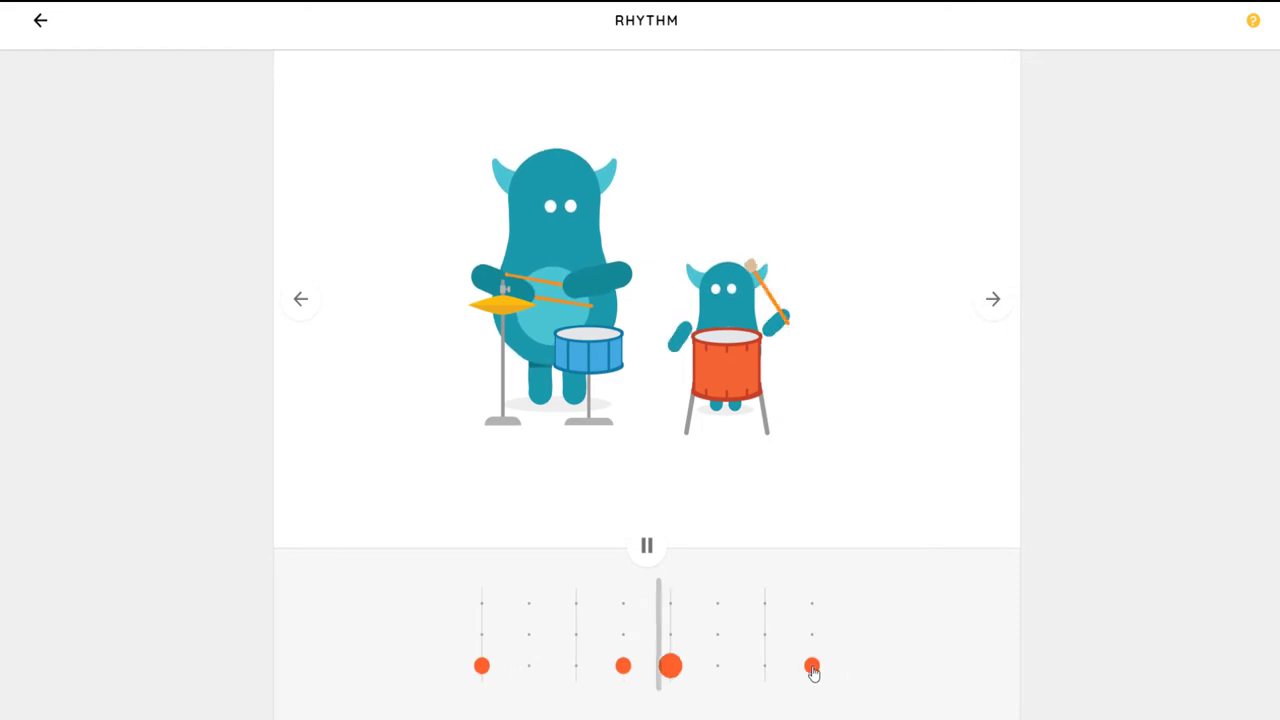
{"action": "left_click", "coordinate": [812, 666]}
{"action": "left_click", "coordinate": [764, 666]}
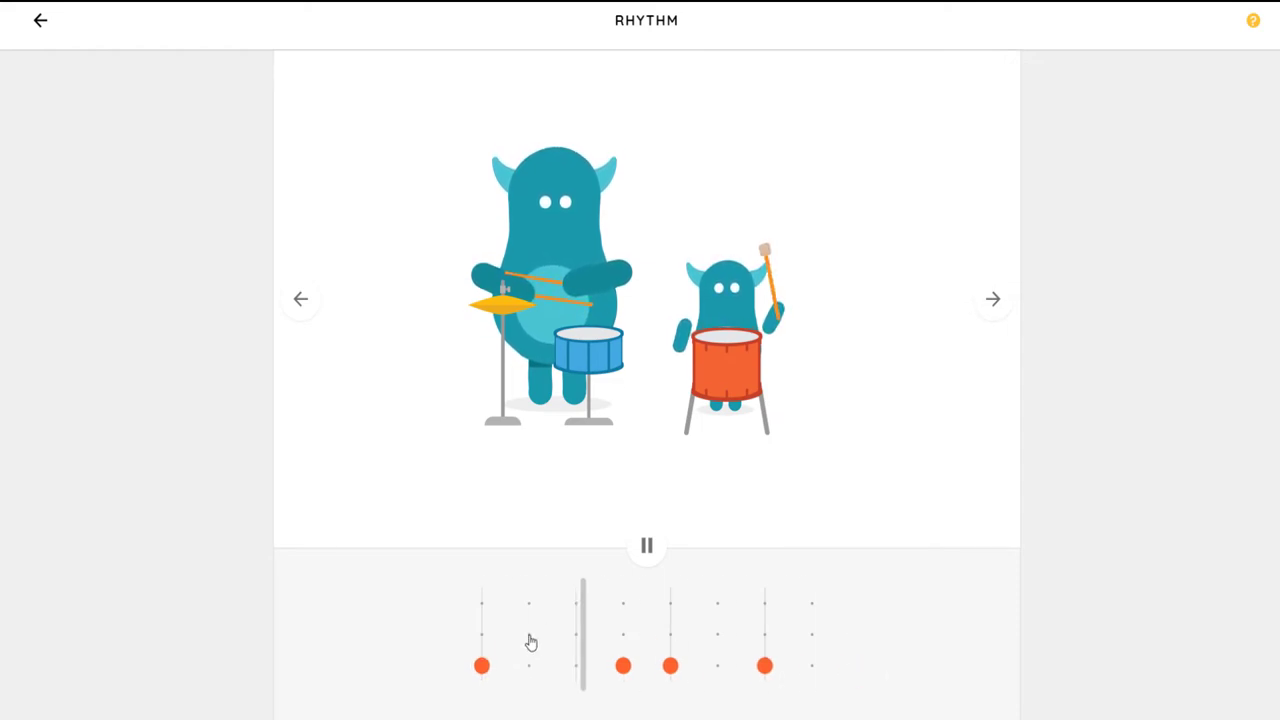
{"action": "left_click", "coordinate": [528, 636]}
{"action": "left_click", "coordinate": [717, 635]}
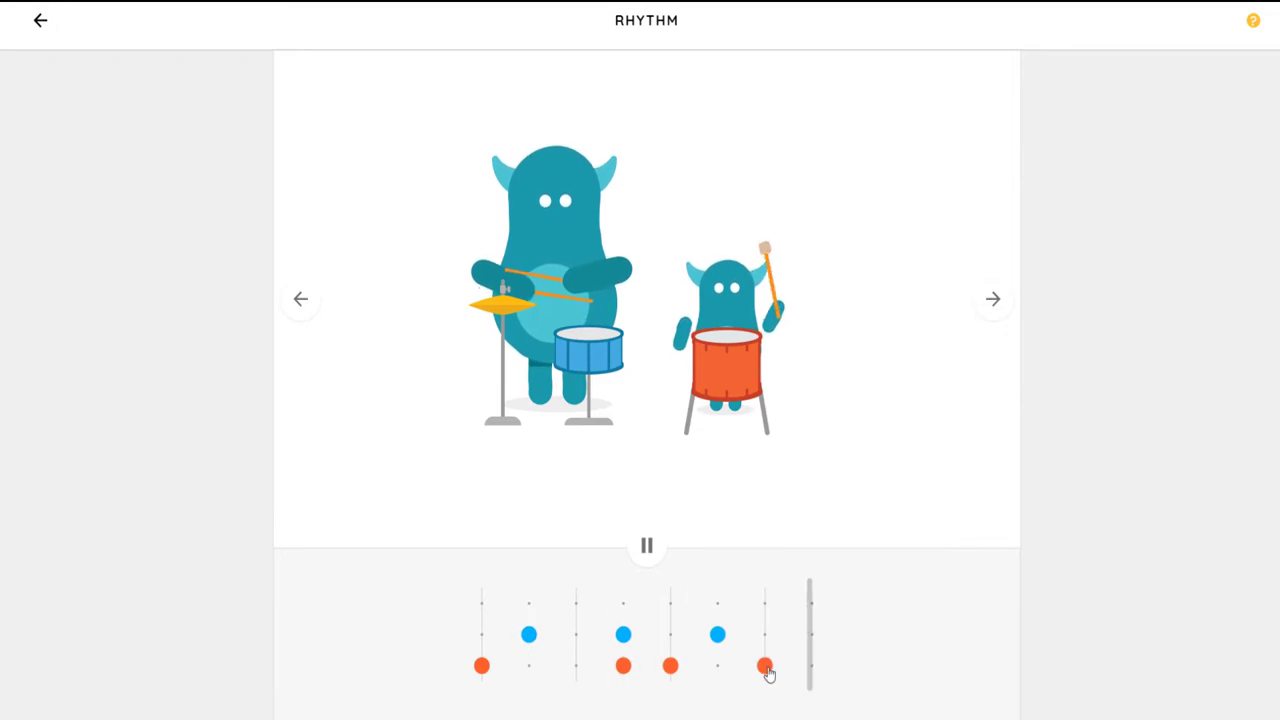
{"action": "left_click", "coordinate": [811, 634]}
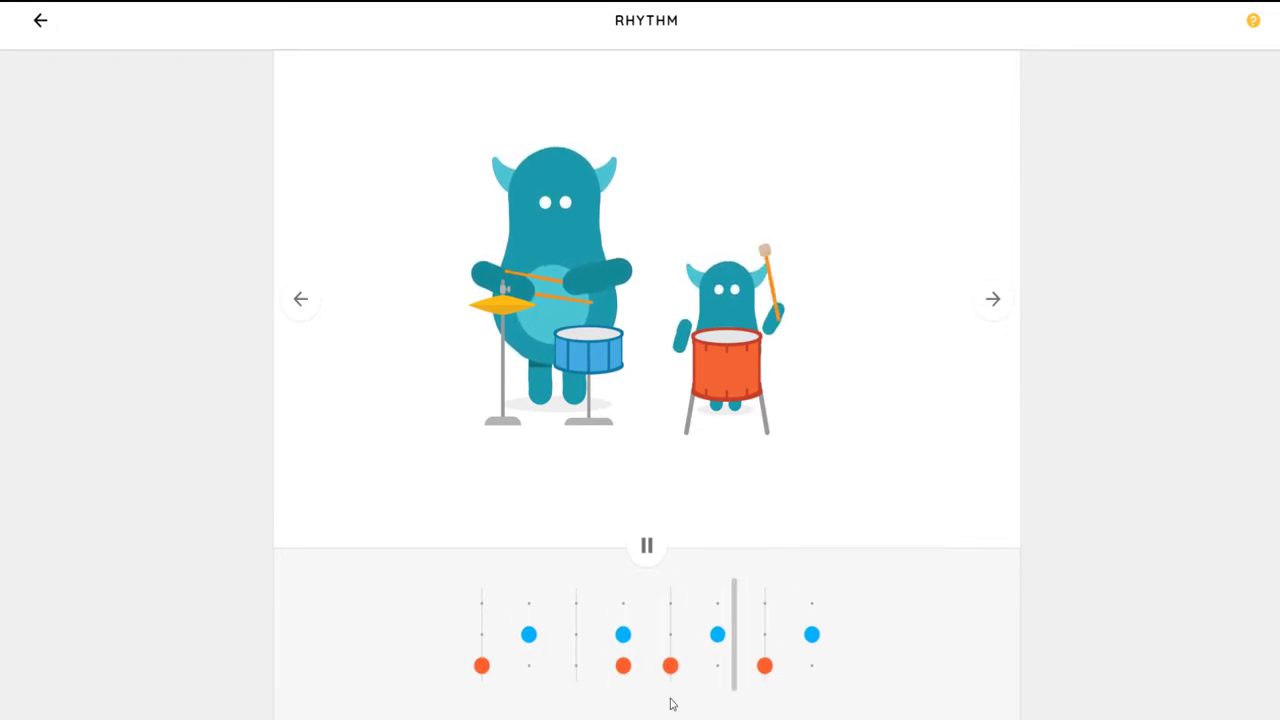
Add yellow top-row hits on beats one, two, three, six, seven and eight
{"action": "left_click", "coordinate": [576, 604]}
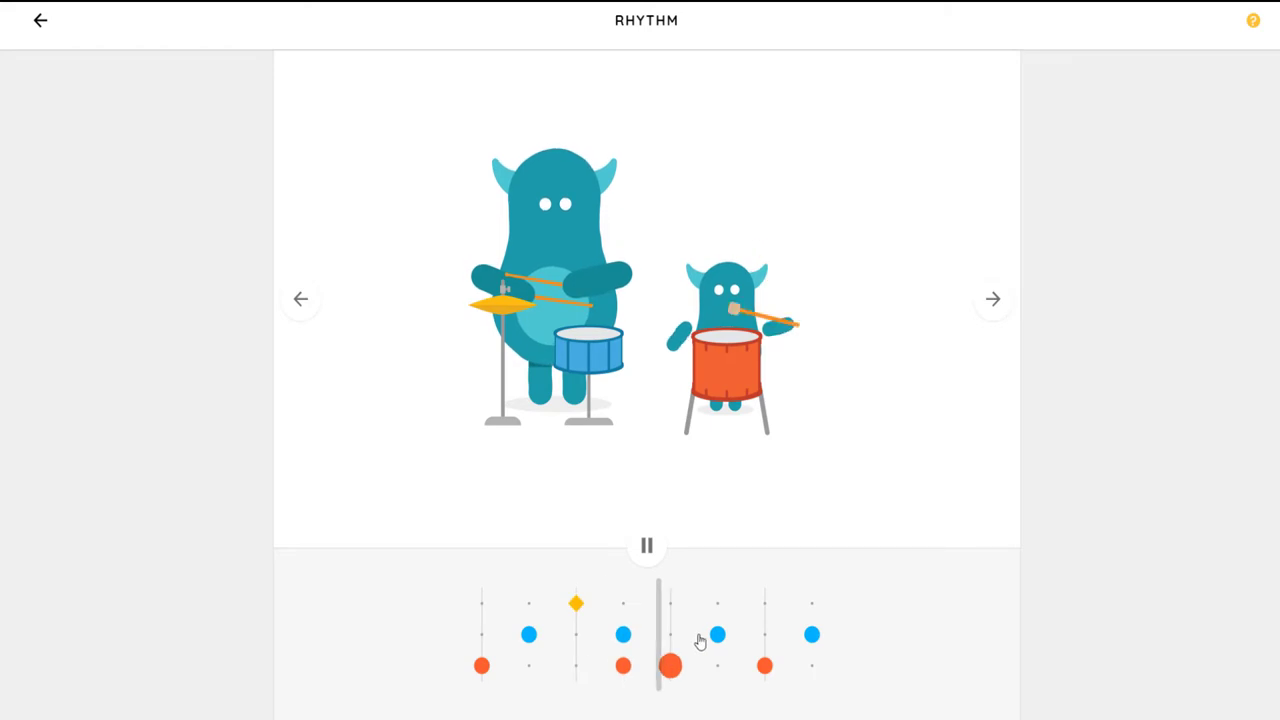
{"action": "left_click", "coordinate": [765, 604]}
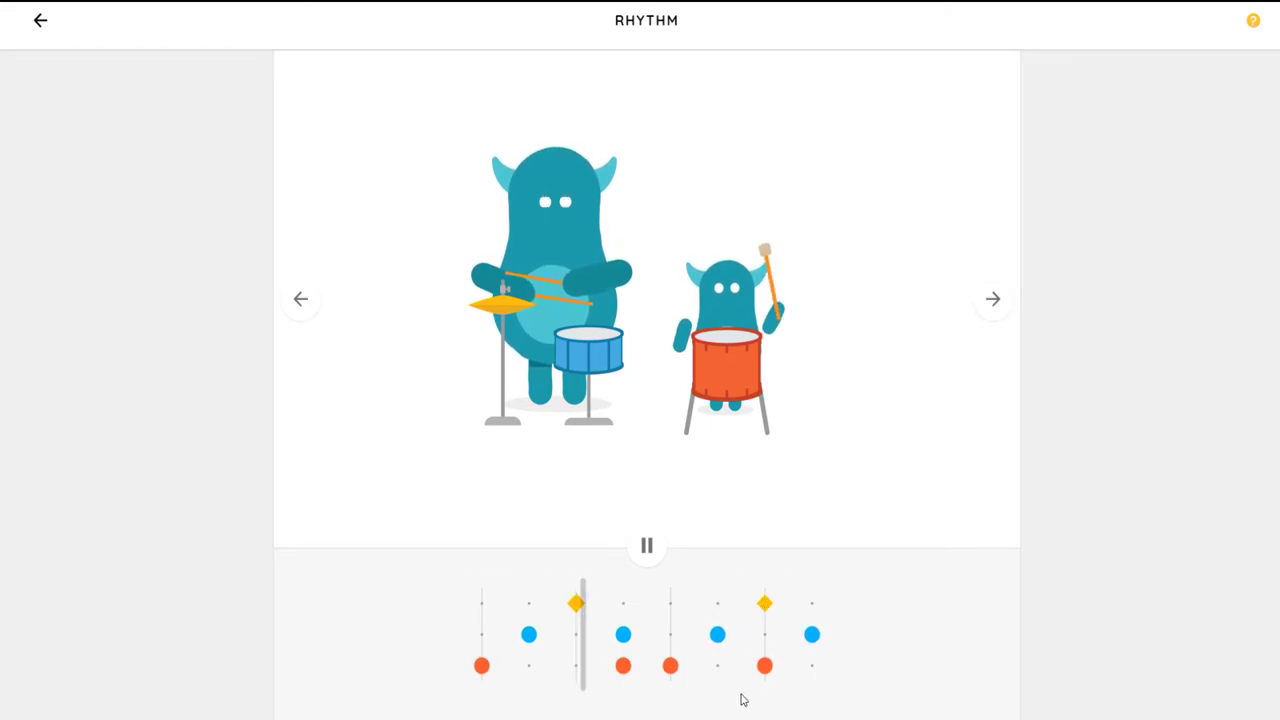
{"action": "left_click", "coordinate": [529, 604]}
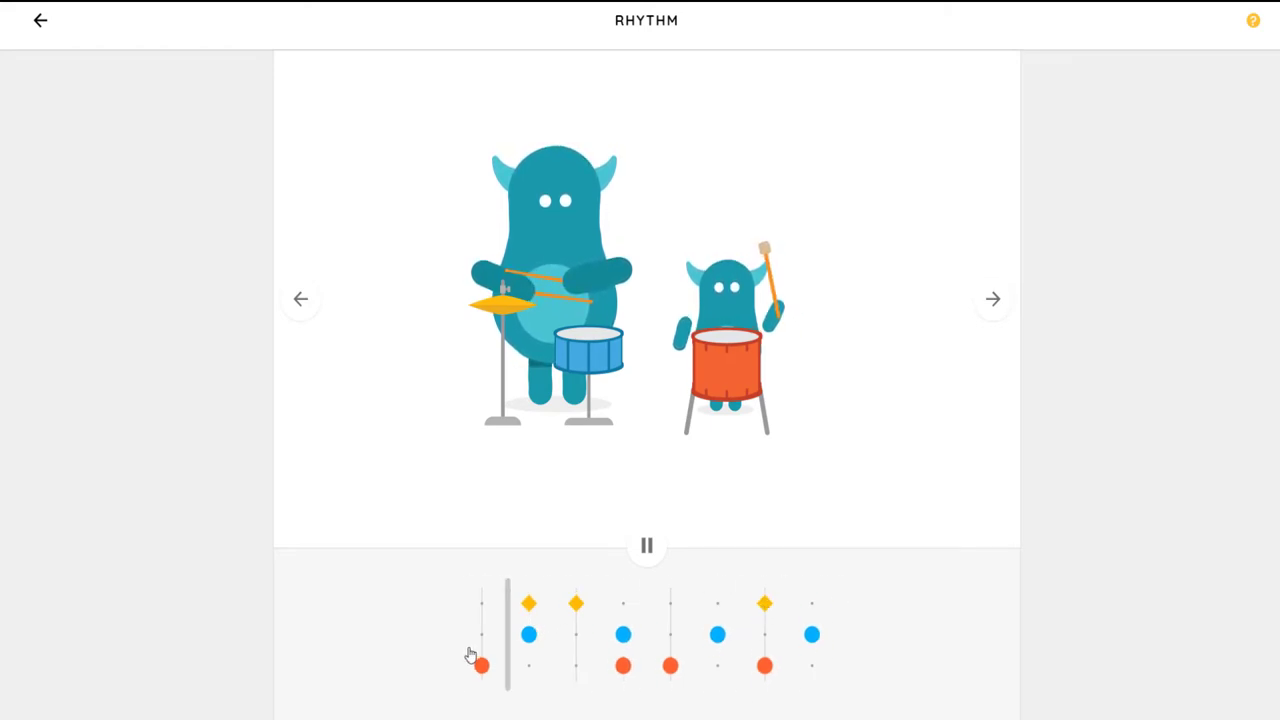
{"action": "left_click", "coordinate": [482, 604]}
{"action": "left_click", "coordinate": [811, 604]}
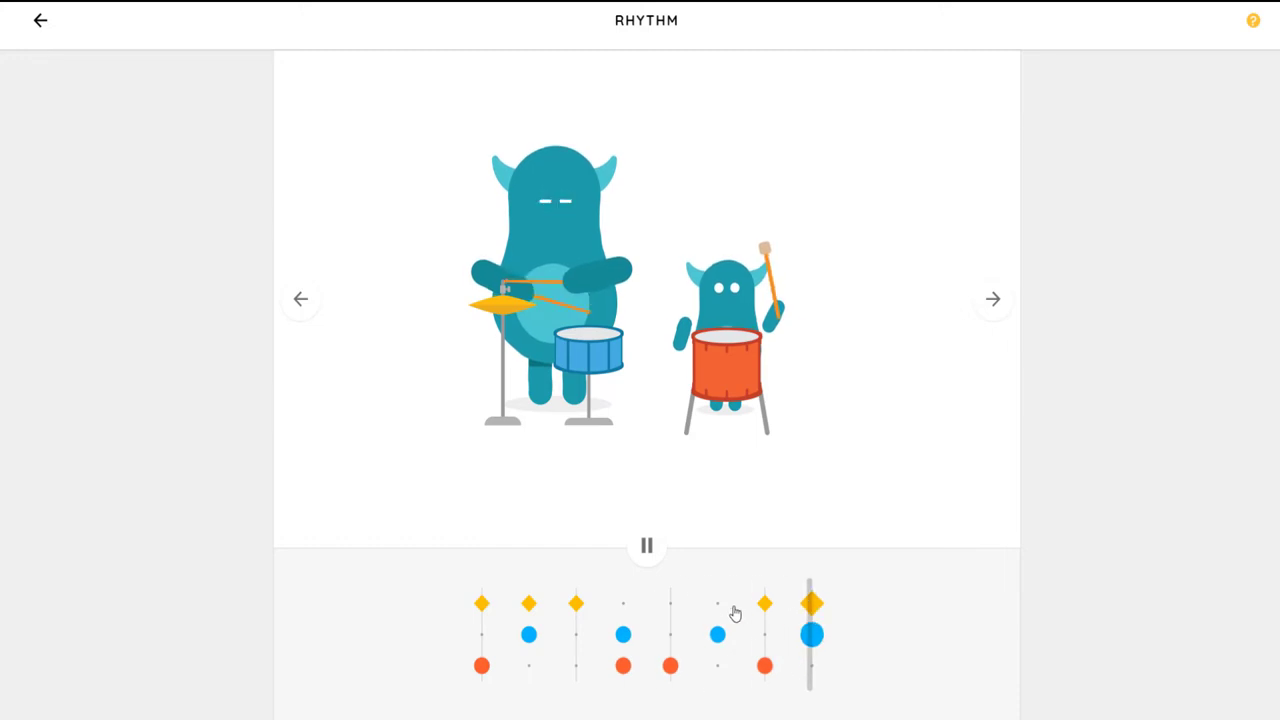
{"action": "left_click", "coordinate": [717, 604]}
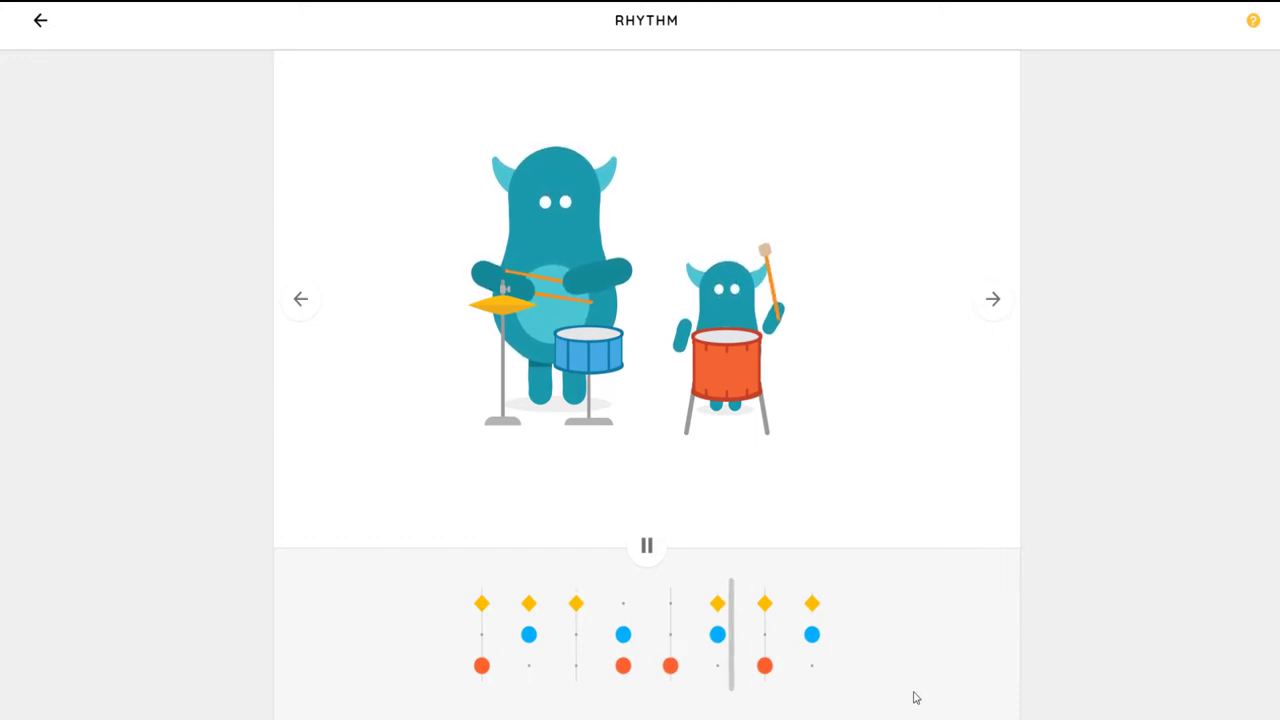
Leave Rhythm for the experiments grid and launch Song Maker
{"action": "left_click", "coordinate": [40, 20]}
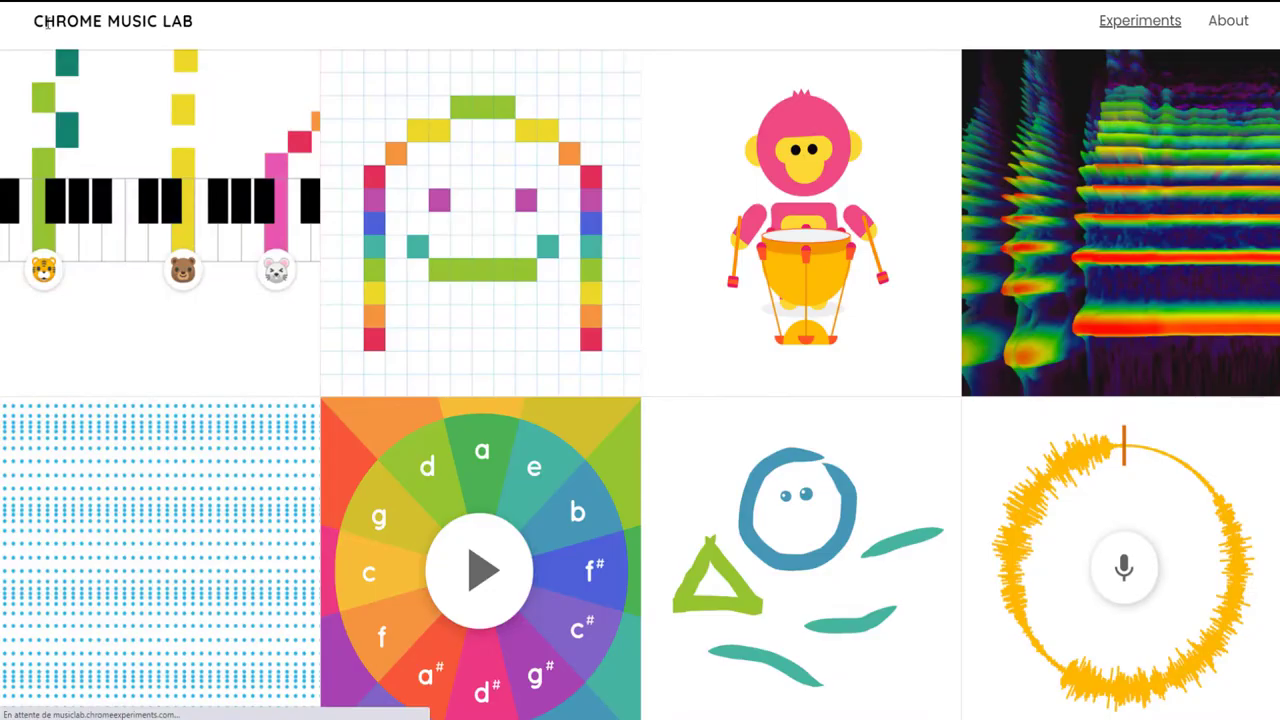
{"action": "mouse_move", "coordinate": [817, 570]}
{"action": "mouse_move", "coordinate": [1057, 617]}
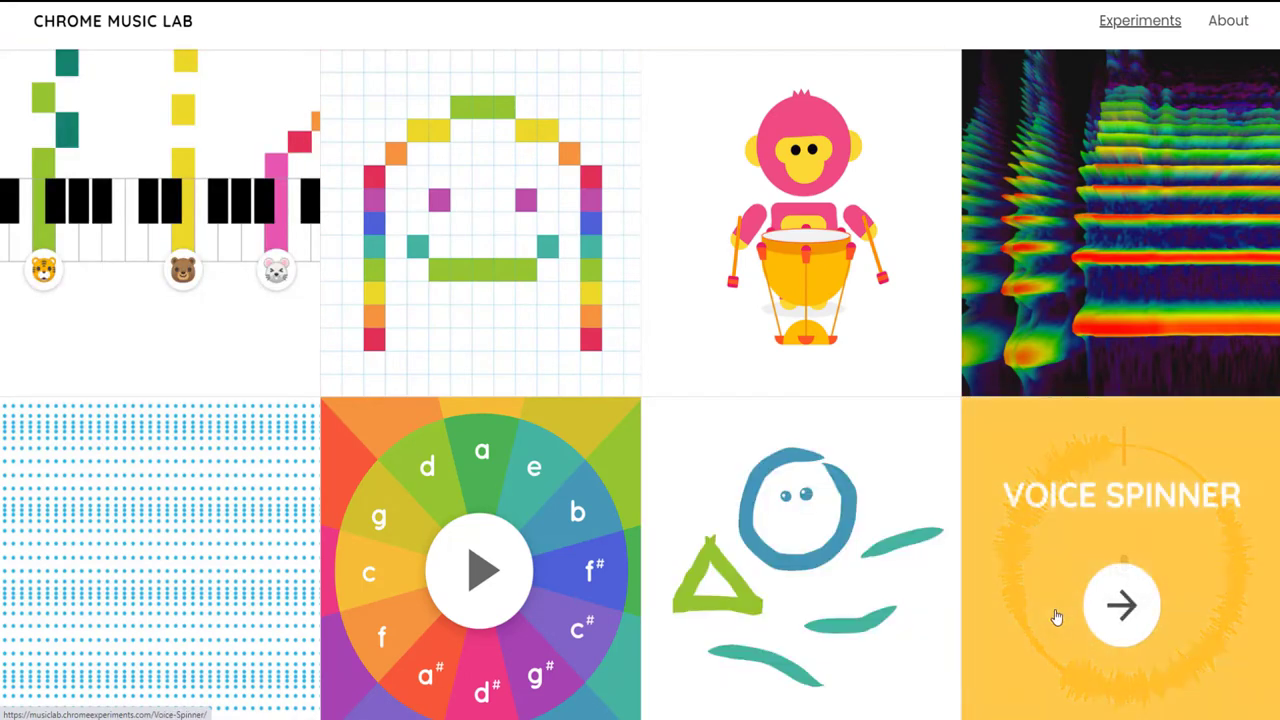
{"action": "mouse_move", "coordinate": [530, 290]}
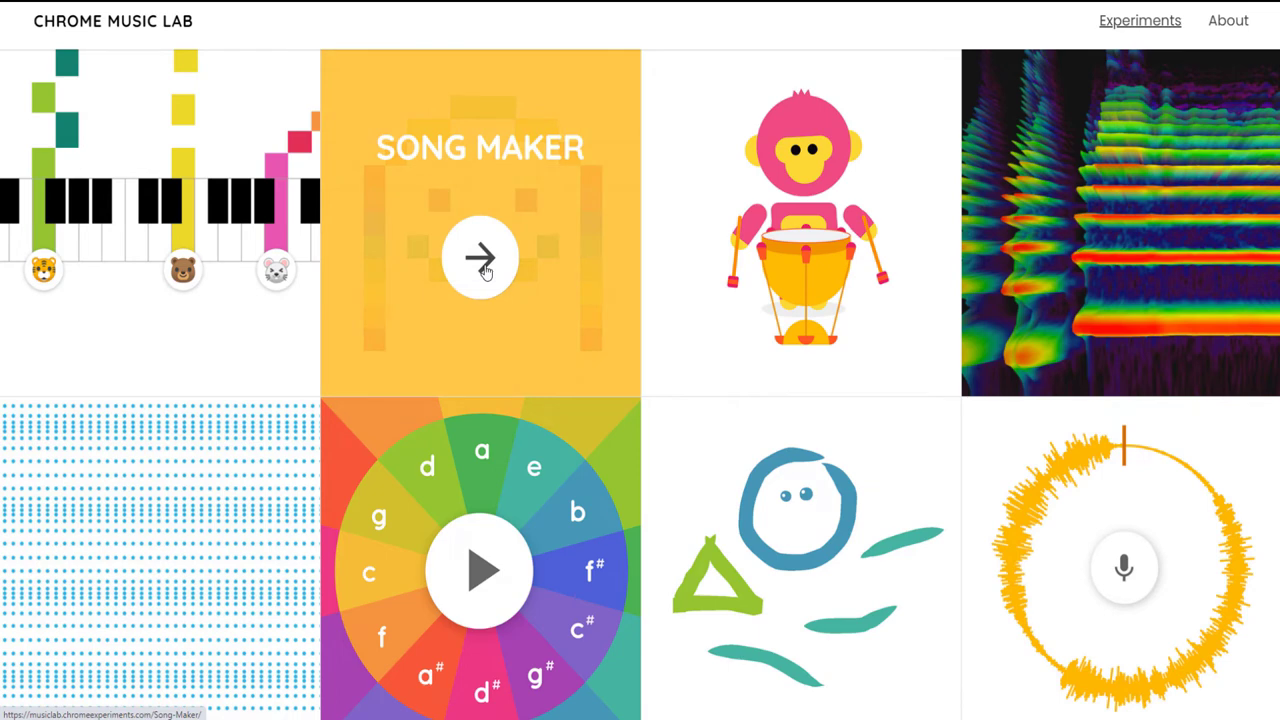
{"action": "left_click", "coordinate": [485, 272]}
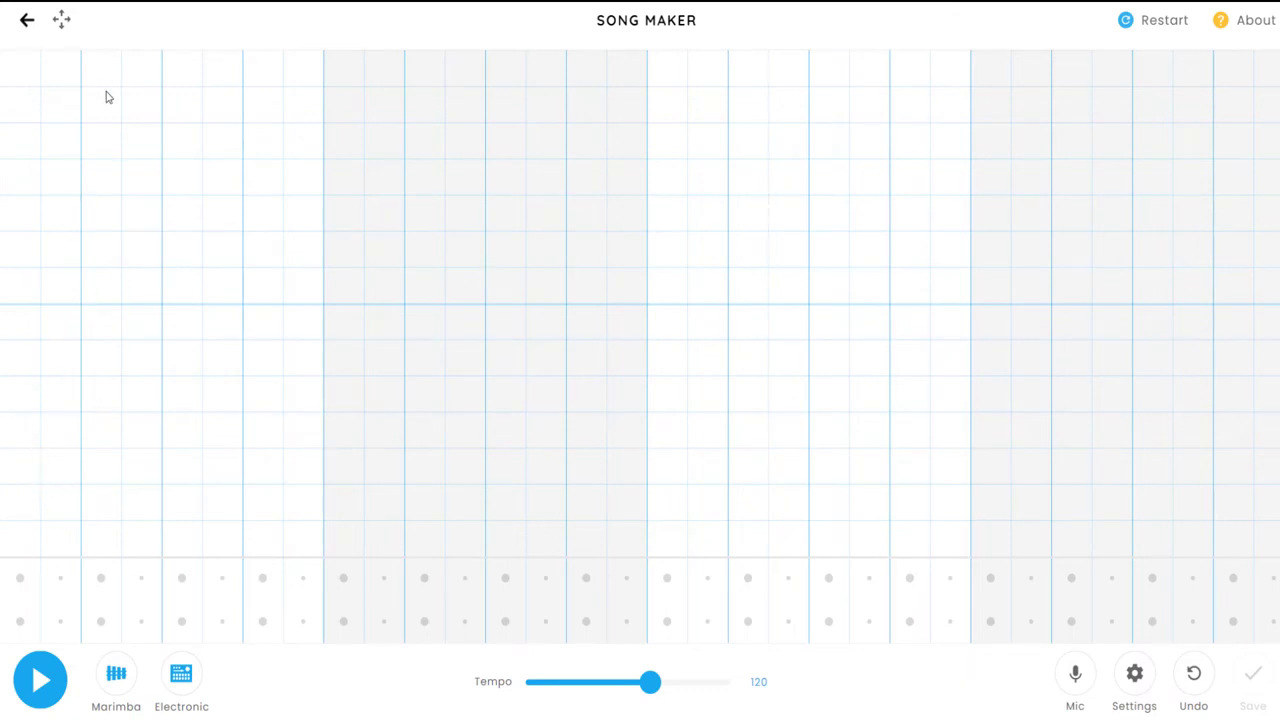
Turn on grid navigation and step the active cell six columns to the right
{"action": "left_click", "coordinate": [66, 24]}
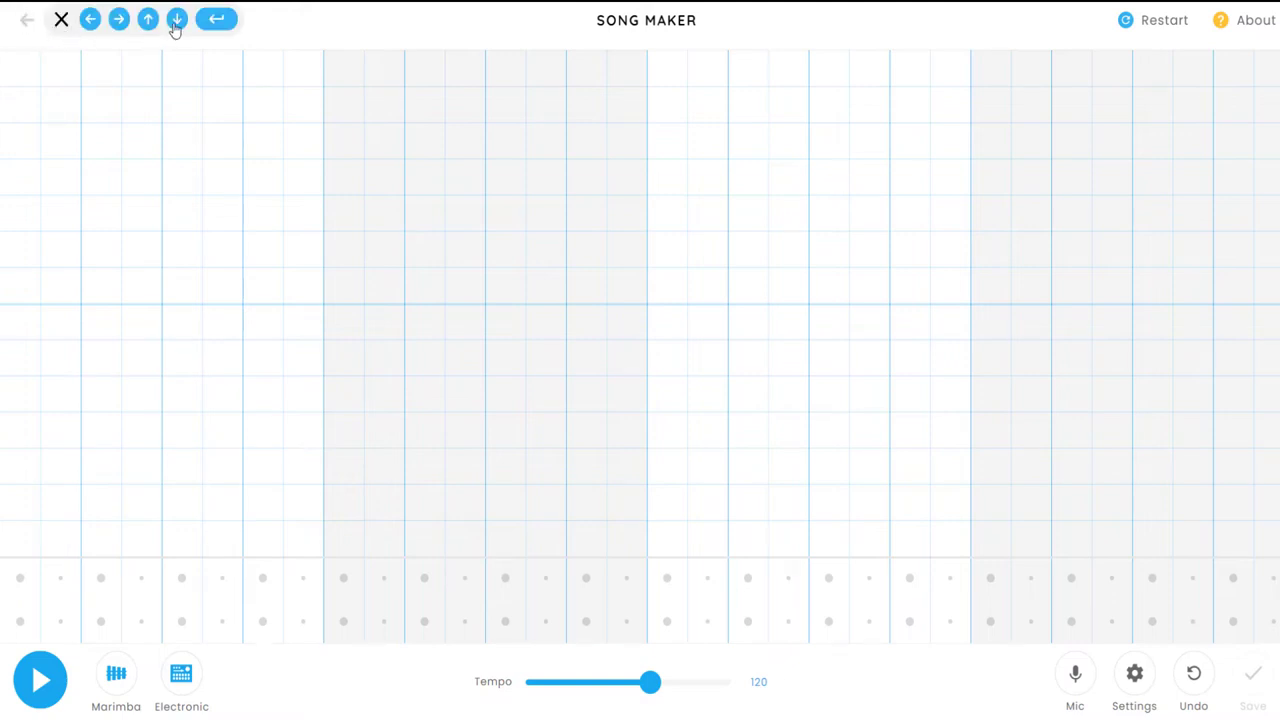
{"action": "left_click", "coordinate": [120, 26]}
{"action": "left_click", "coordinate": [120, 26]}
{"action": "left_click", "coordinate": [120, 26]}
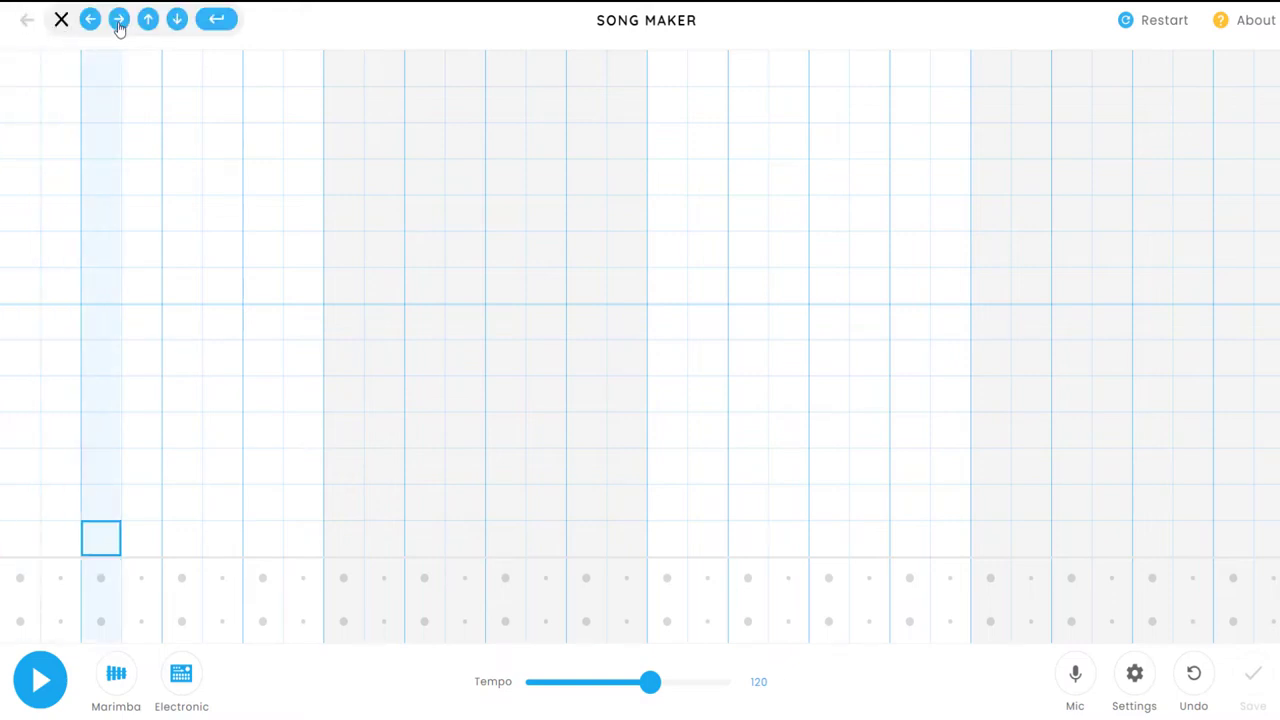
{"action": "left_click", "coordinate": [119, 27]}
{"action": "left_click", "coordinate": [118, 28]}
{"action": "left_click", "coordinate": [118, 28]}
{"action": "left_click", "coordinate": [118, 28]}
{"action": "left_click", "coordinate": [118, 28]}
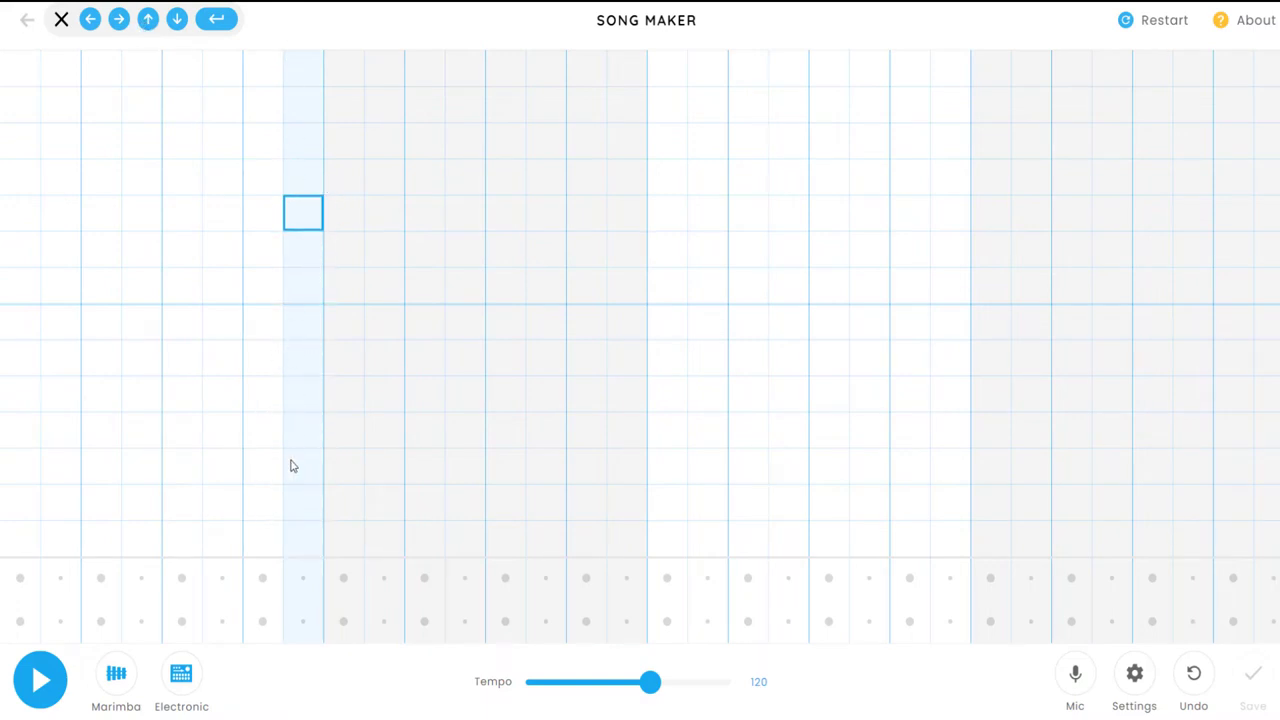
Paint a multicoloured melody of rising and falling note phrases across all four bars
{"action": "left_click", "coordinate": [30, 503]}
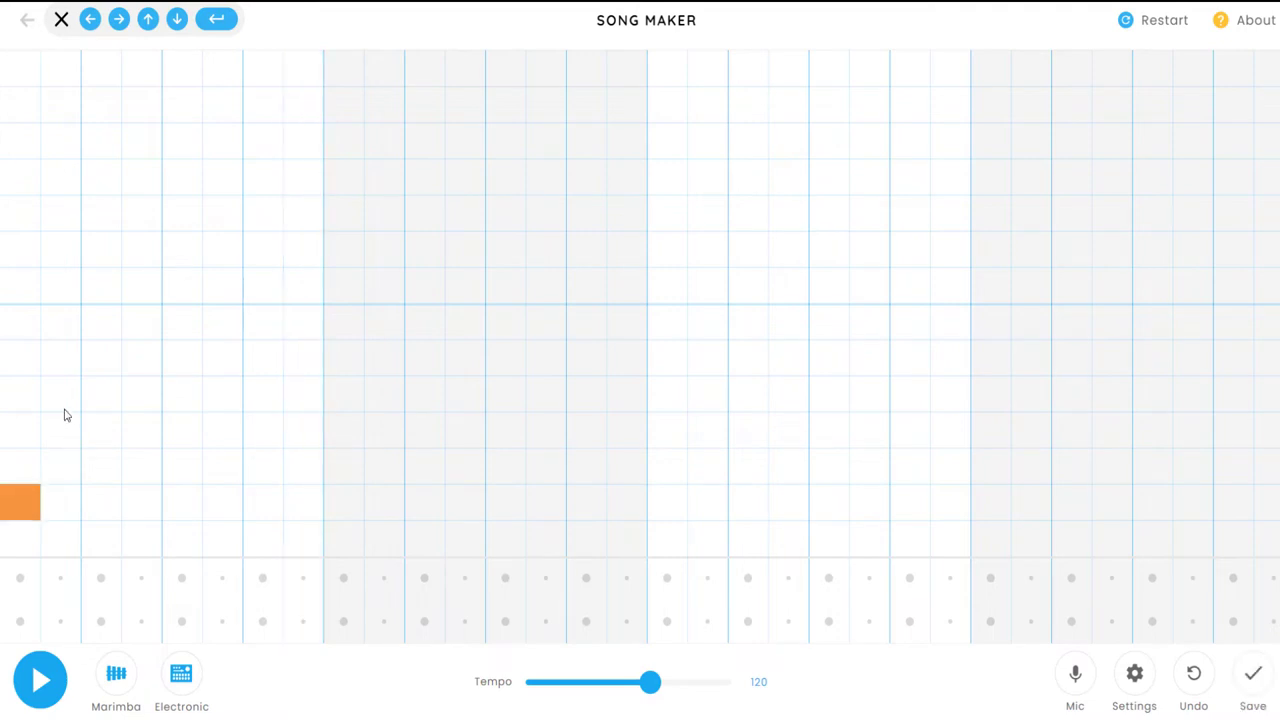
{"action": "left_click", "coordinate": [72, 395]}
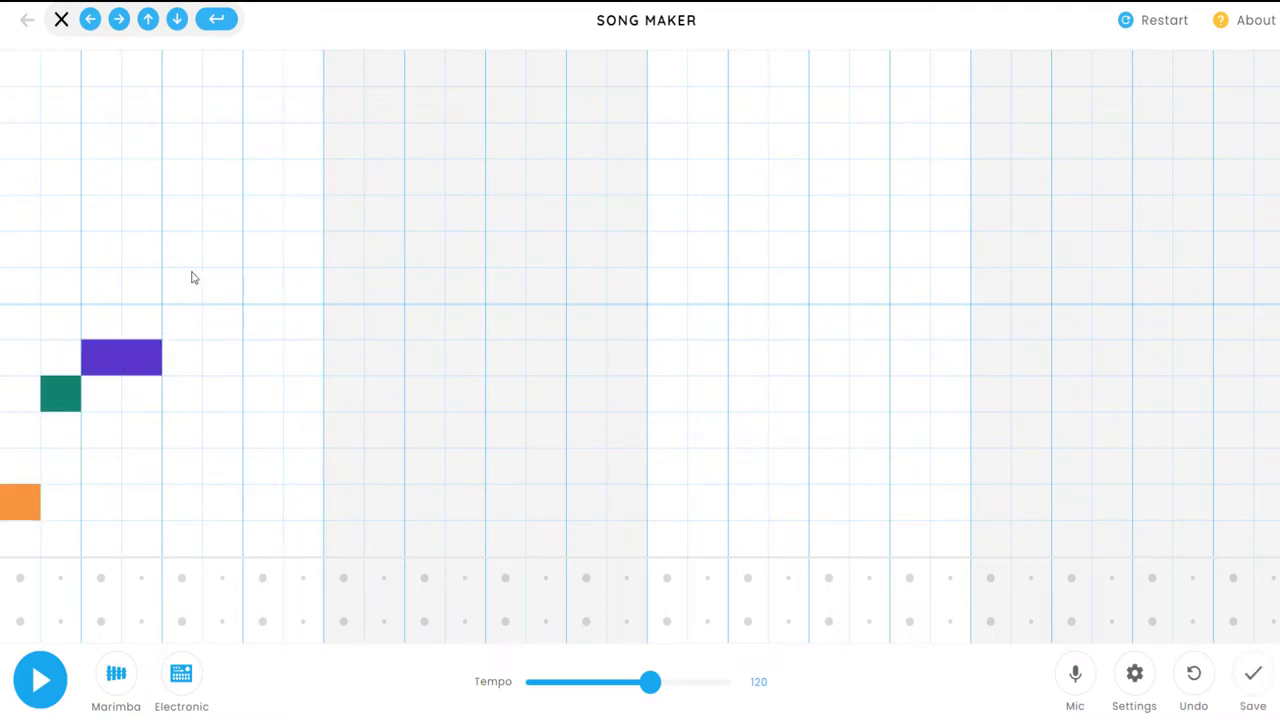
{"action": "mouse_move", "coordinate": [195, 212]}
{"action": "left_mouse_down"}
{"action": "mouse_move", "coordinate": [240, 217]}
{"action": "mouse_move", "coordinate": [263, 286]}
{"action": "left_mouse_up"}
{"action": "mouse_move", "coordinate": [384, 286]}
{"action": "left_mouse_down"}
{"action": "mouse_move", "coordinate": [480, 200]}
{"action": "mouse_move", "coordinate": [465, 178]}
{"action": "left_mouse_up"}
{"action": "left_click_drag", "start_coordinate": [586, 176], "coordinate": [720, 335]}
{"action": "left_click_drag", "start_coordinate": [831, 351], "coordinate": [940, 193]}
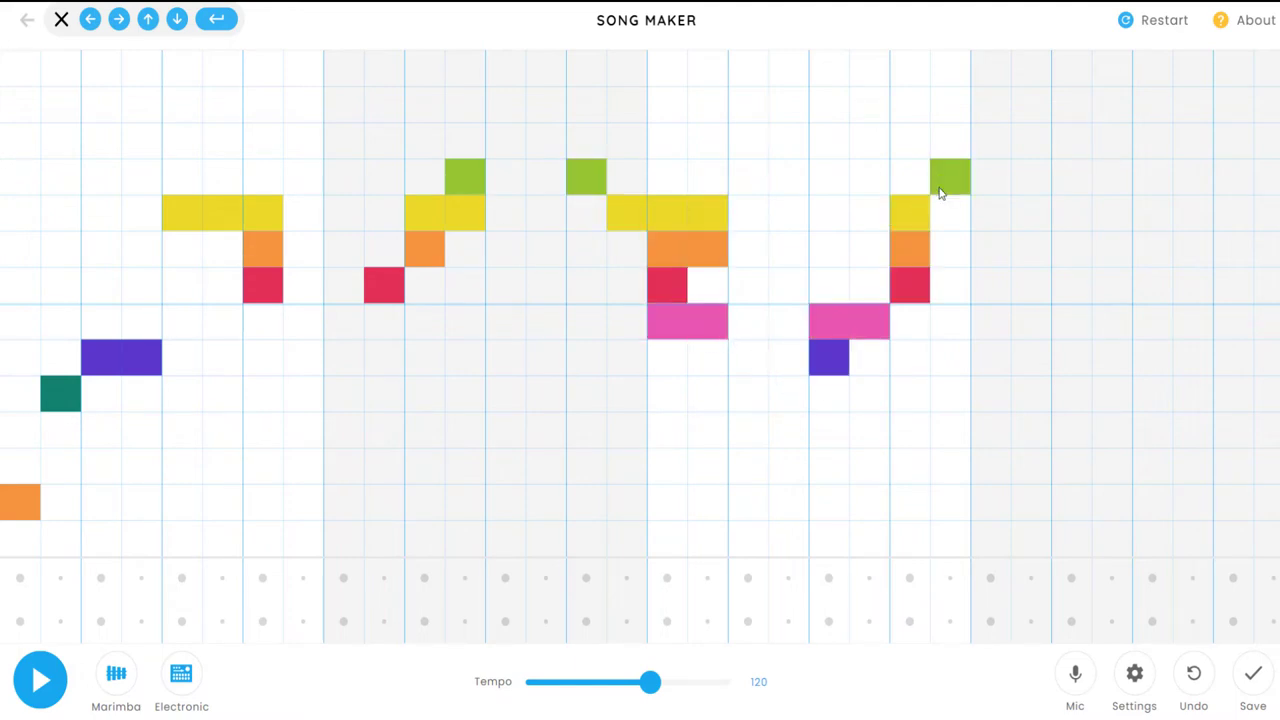
{"action": "mouse_move", "coordinate": [1038, 183]}
{"action": "left_mouse_down"}
{"action": "mouse_move", "coordinate": [1120, 337]}
{"action": "mouse_move", "coordinate": [1240, 393]}
{"action": "left_mouse_up"}
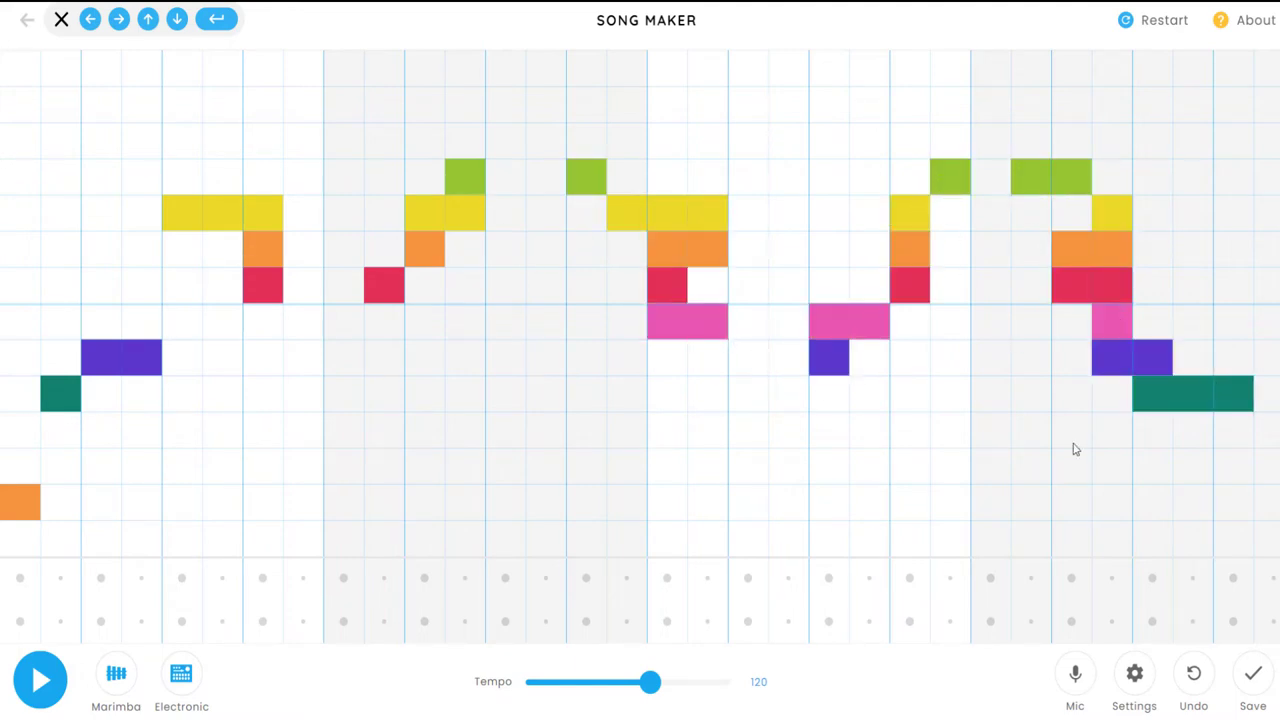
{"action": "left_click_drag", "start_coordinate": [1192, 254], "coordinate": [1258, 182]}
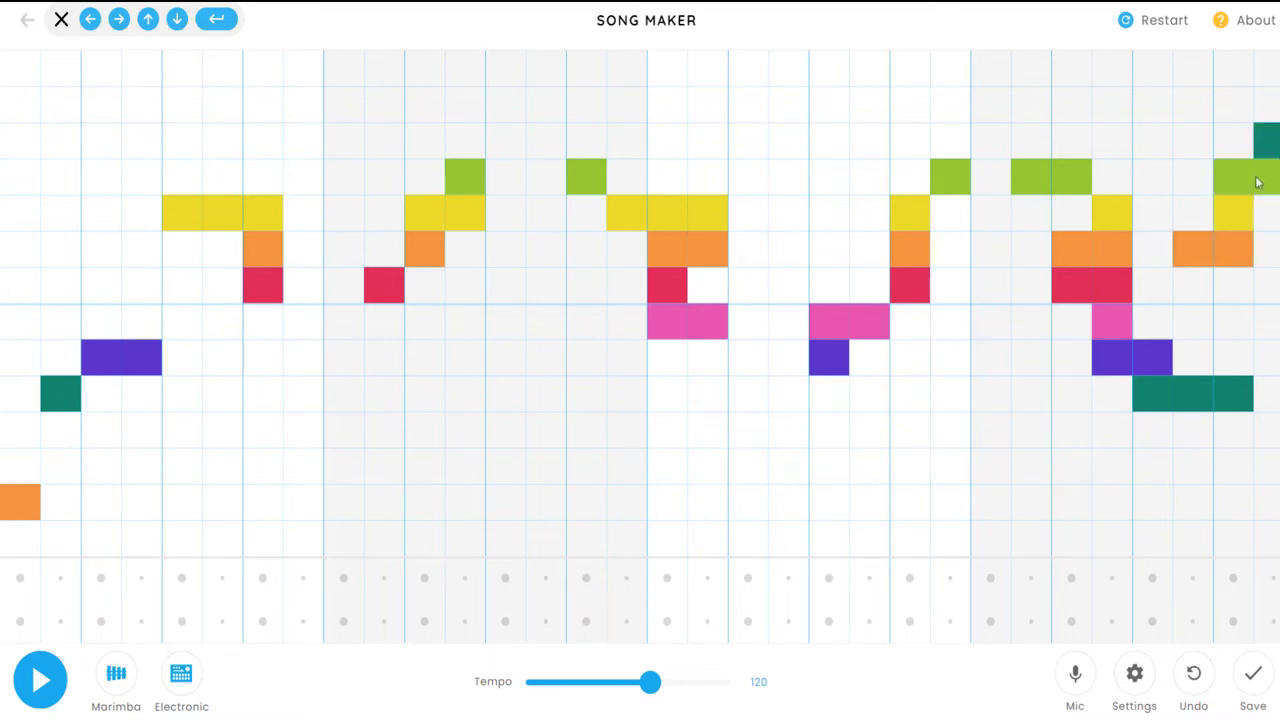
Erase the stray far-right and near-end notes, then add red and pink notes in the last bar
{"action": "right_click", "coordinate": [1211, 258]}
{"action": "left_click_drag", "start_coordinate": [1211, 258], "coordinate": [1267, 184]}
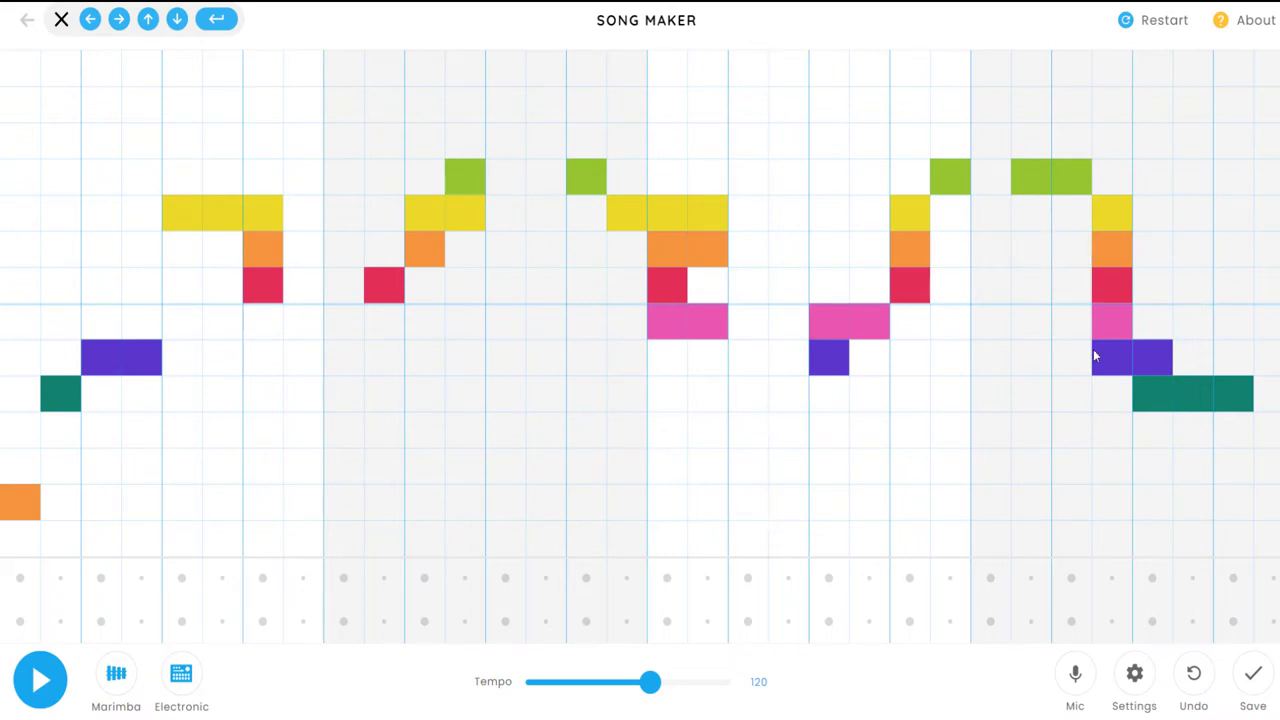
{"action": "left_click_drag", "start_coordinate": [1094, 355], "coordinate": [1181, 401]}
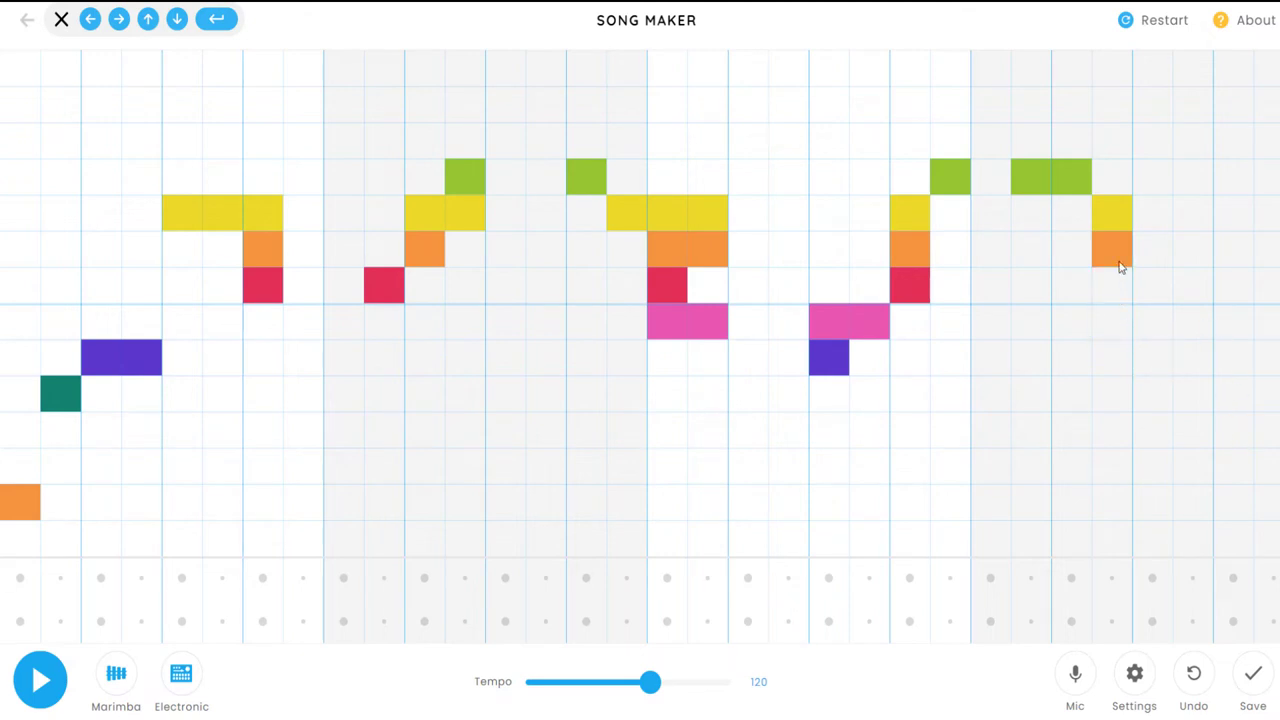
{"action": "left_click_drag", "start_coordinate": [1190, 290], "coordinate": [1192, 322]}
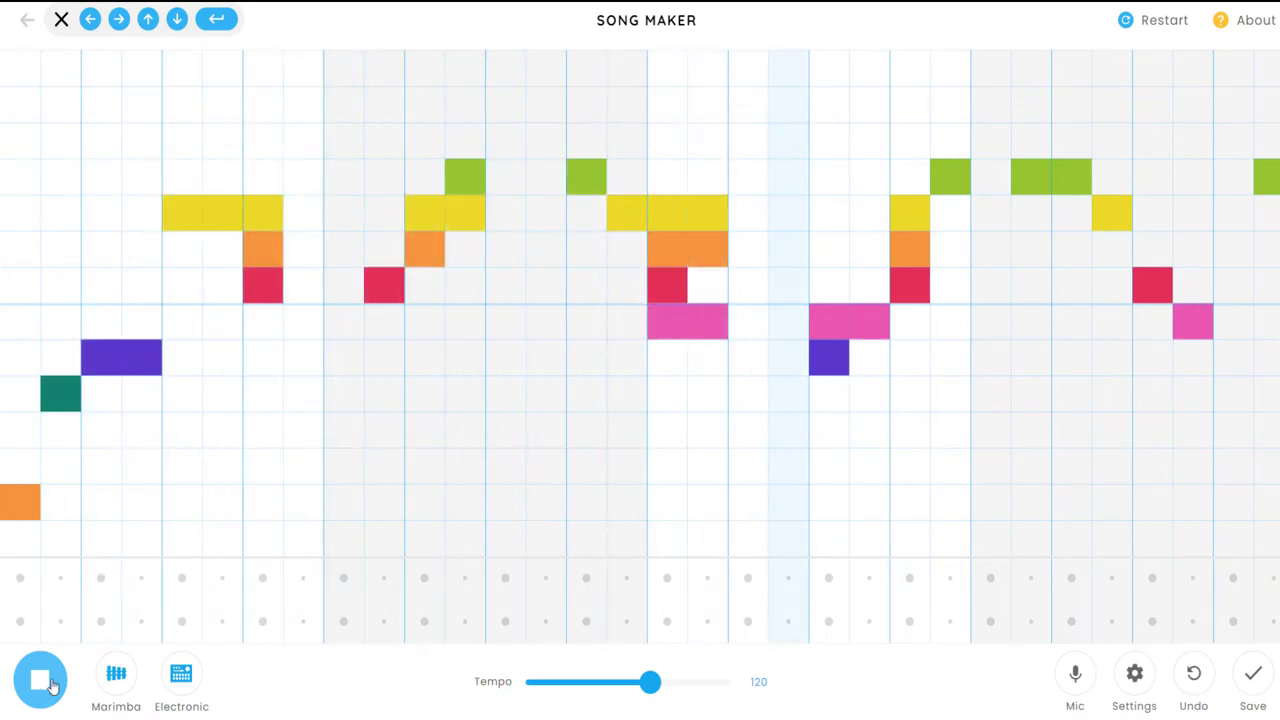
Remove a yellow, two orange and a few other notes mid-melody, and add a yellow note near the end
{"action": "left_click", "coordinate": [714, 216]}
{"action": "left_click_drag", "start_coordinate": [718, 238], "coordinate": [672, 262]}
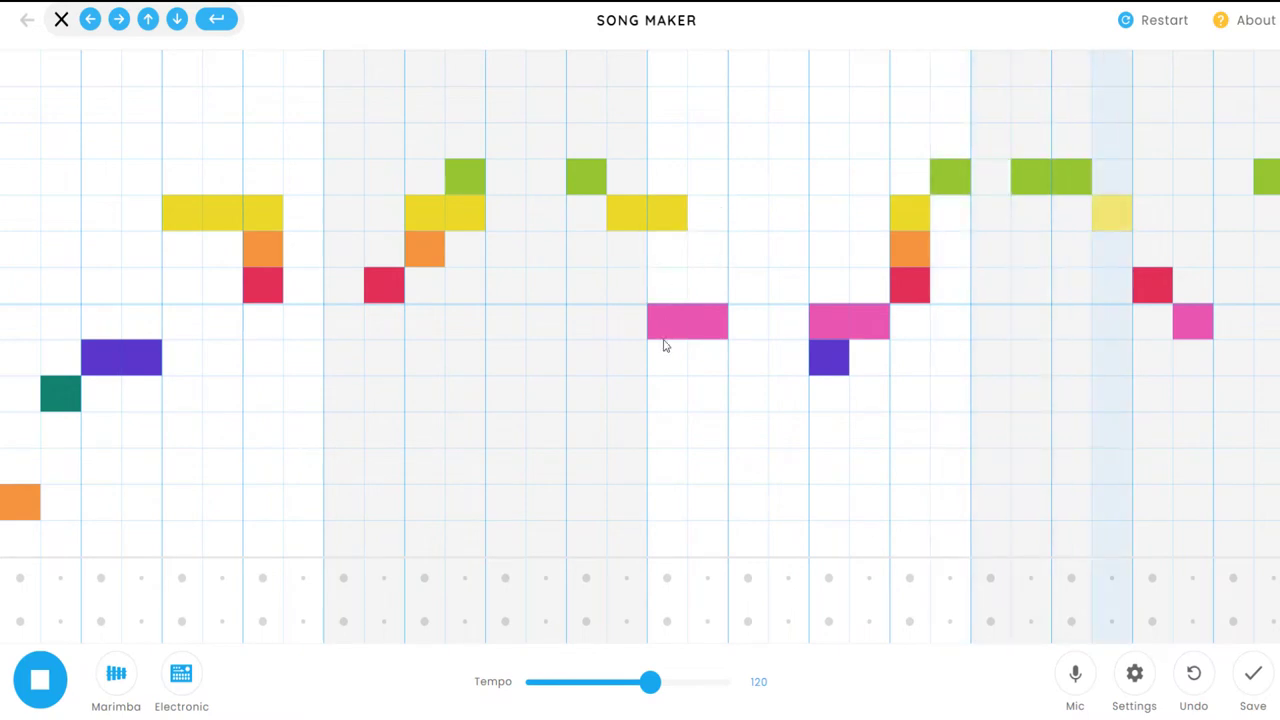
{"action": "left_click", "coordinate": [909, 249]}
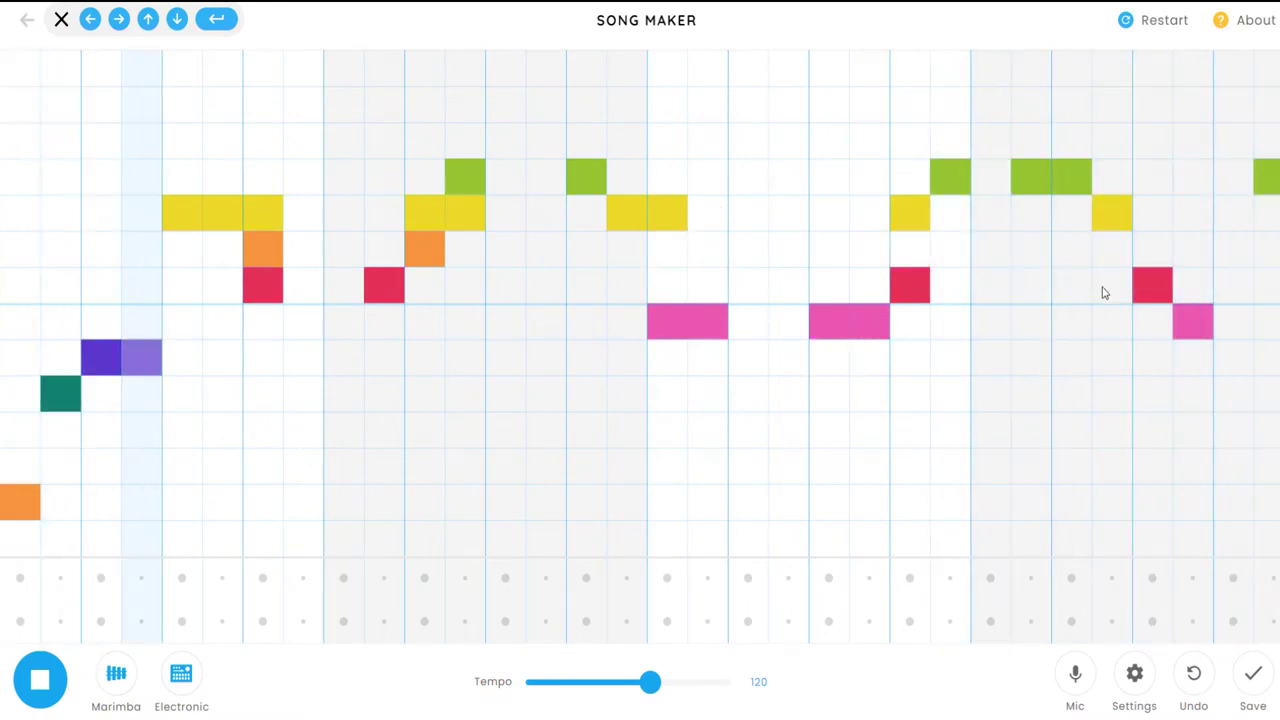
{"action": "left_click", "coordinate": [1078, 184]}
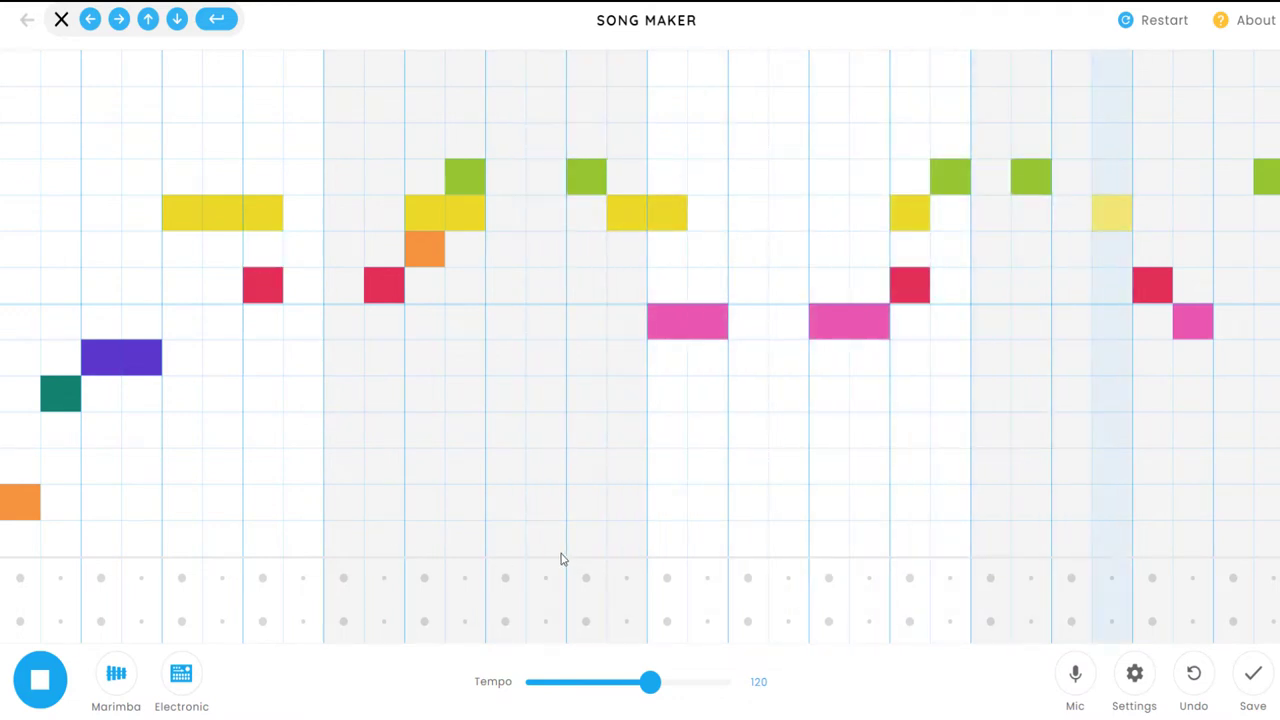
{"action": "left_click", "coordinate": [1192, 212]}
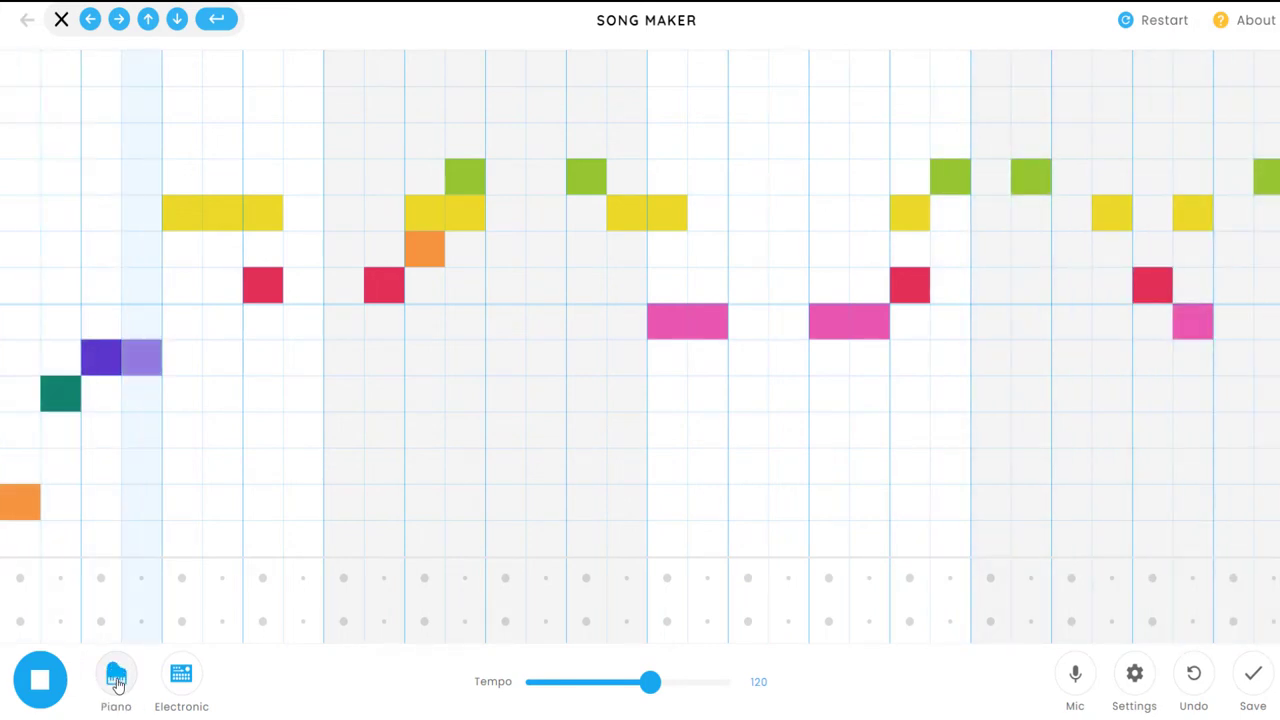
Switch the melody instrument to Strings and add a high teal opening note and low green closing note
{"action": "left_click", "coordinate": [116, 678]}
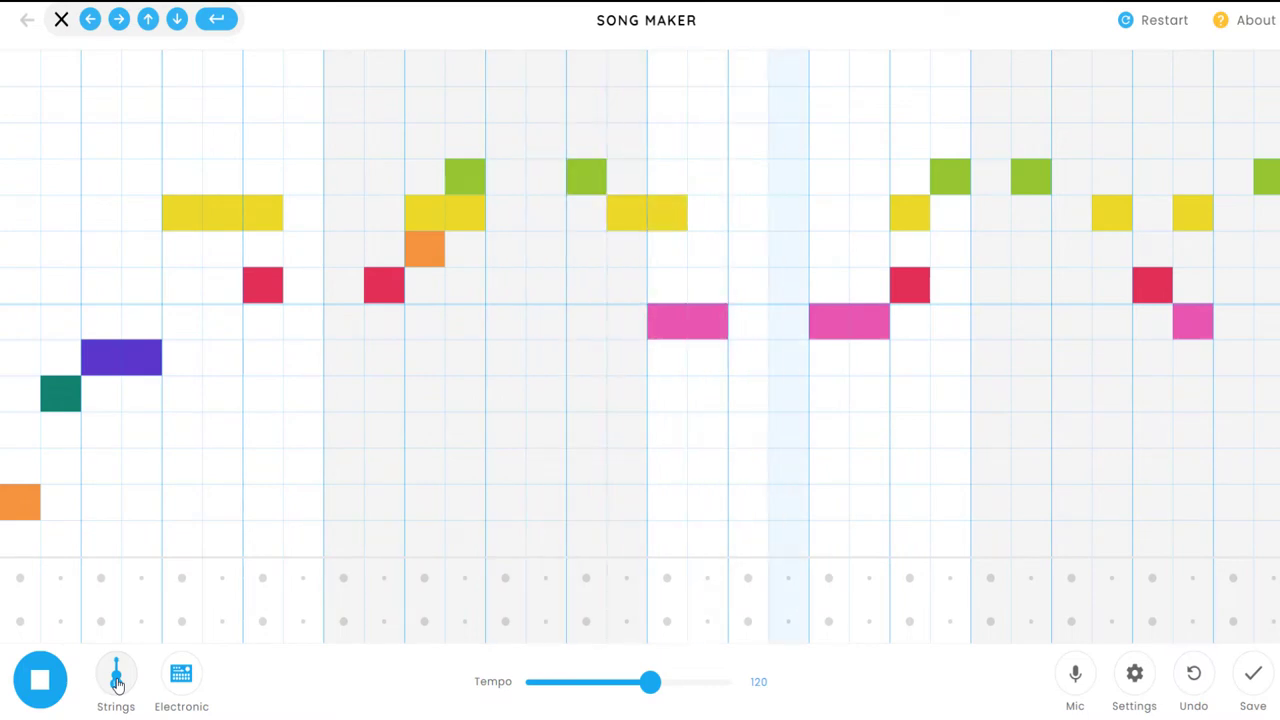
{"action": "left_click", "coordinate": [117, 679]}
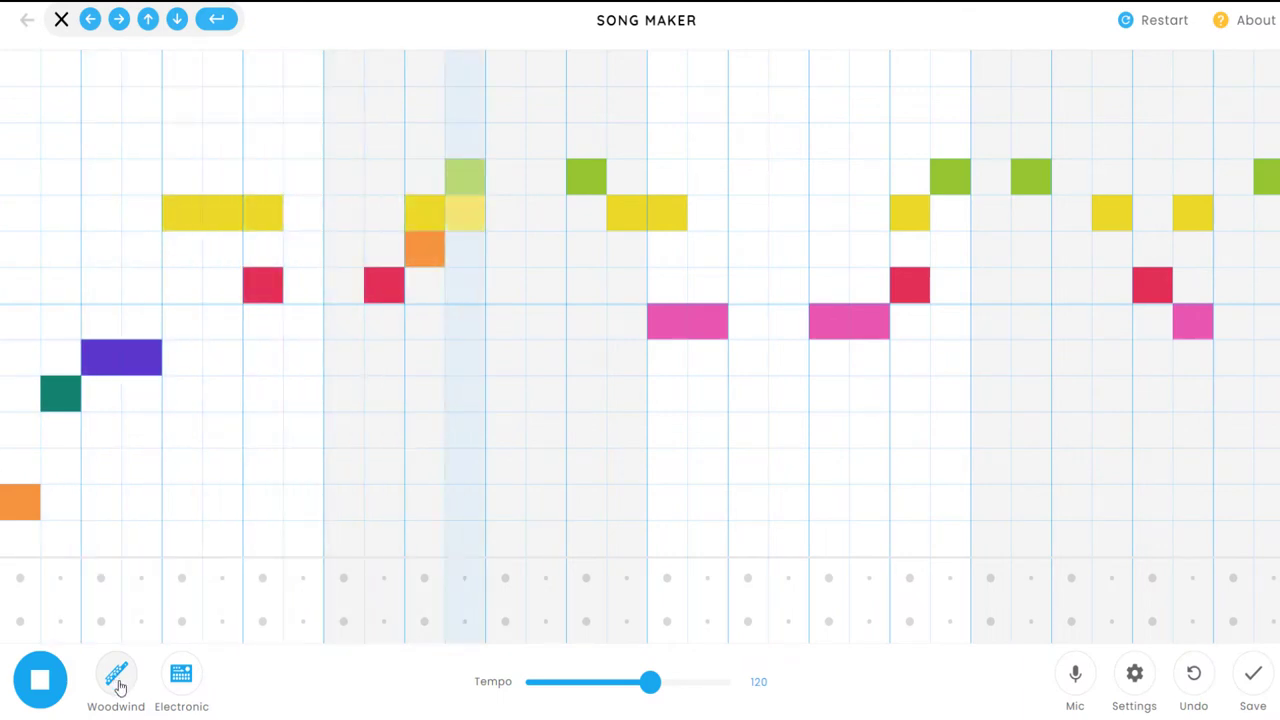
{"action": "left_click", "coordinate": [116, 679]}
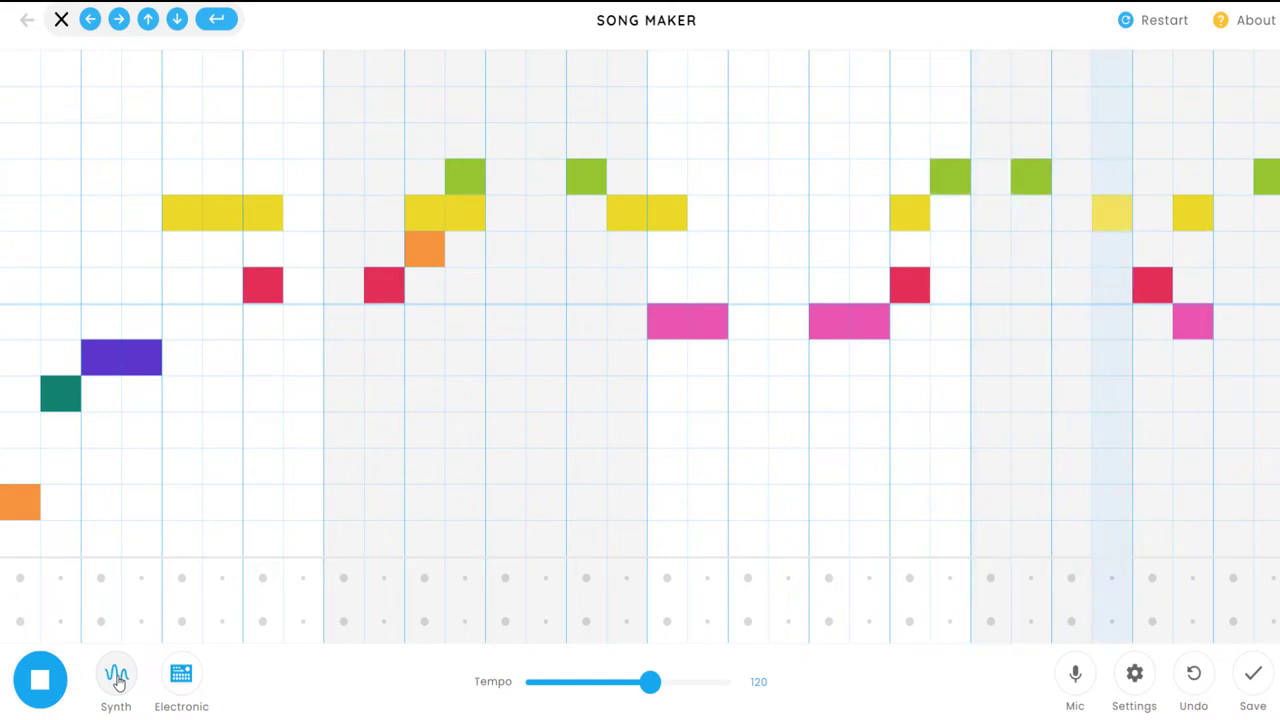
{"action": "left_click", "coordinate": [116, 679]}
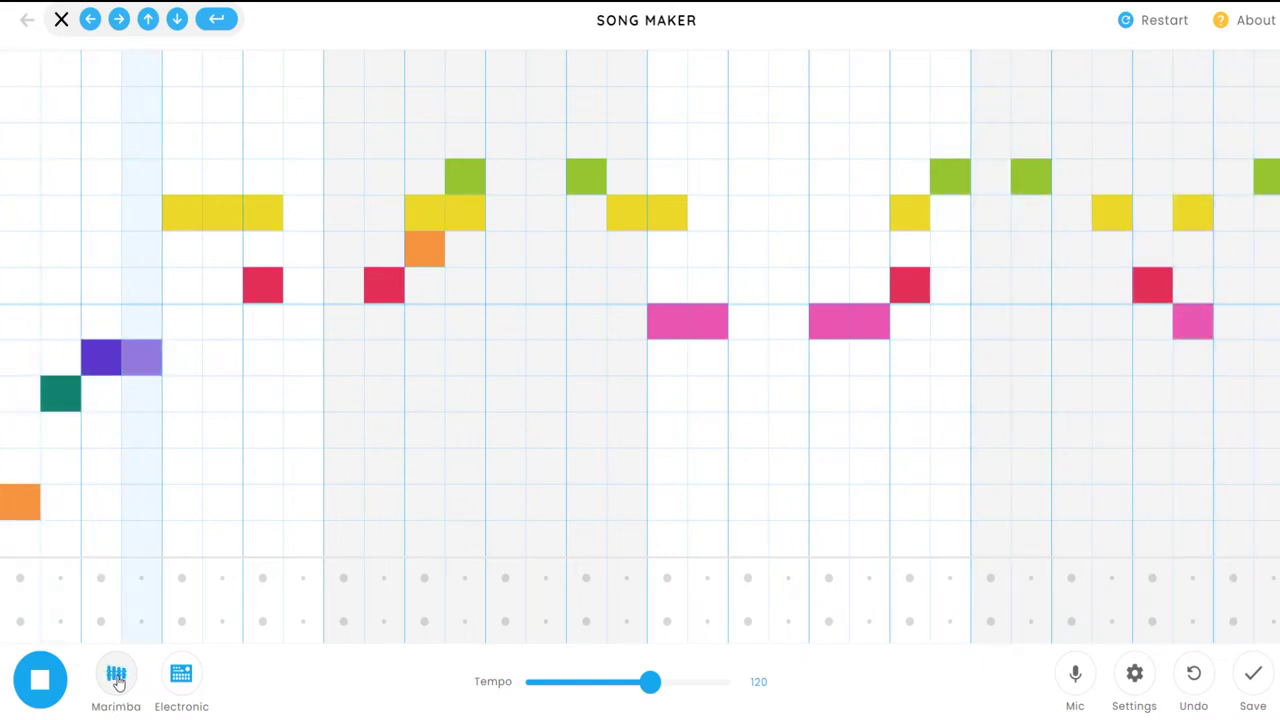
{"action": "left_click", "coordinate": [116, 679]}
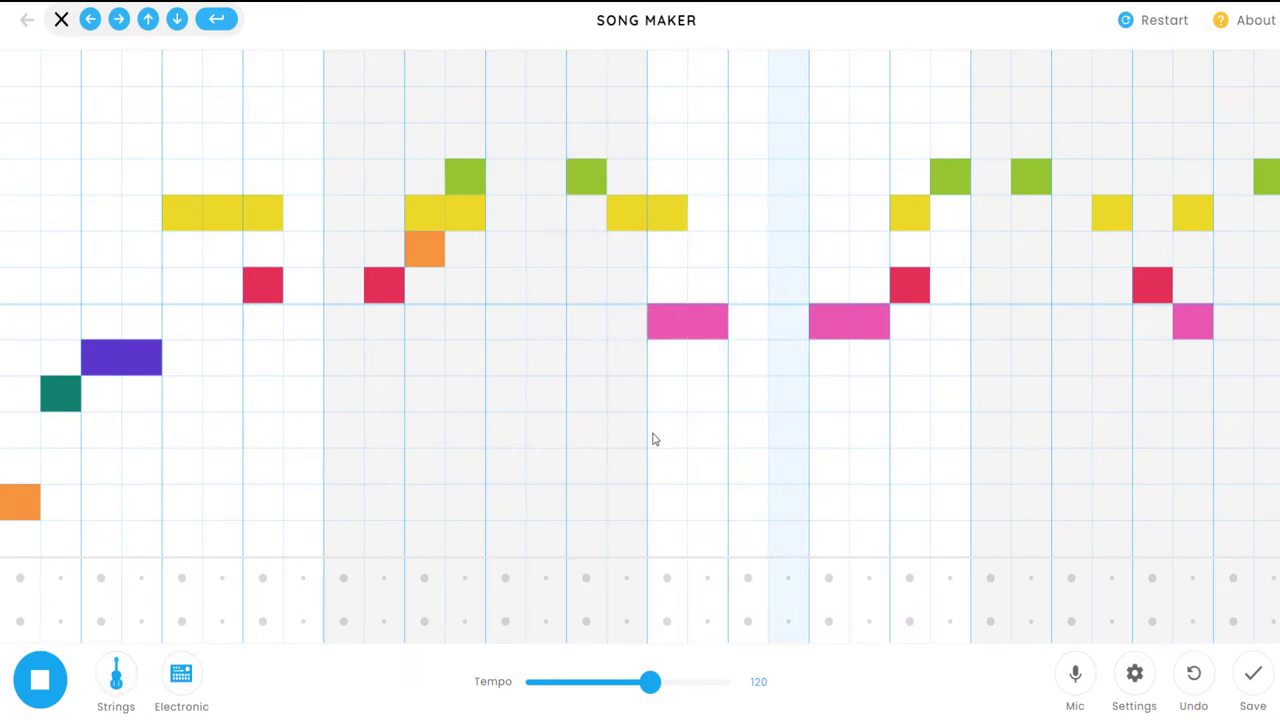
{"action": "left_click", "coordinate": [30, 149]}
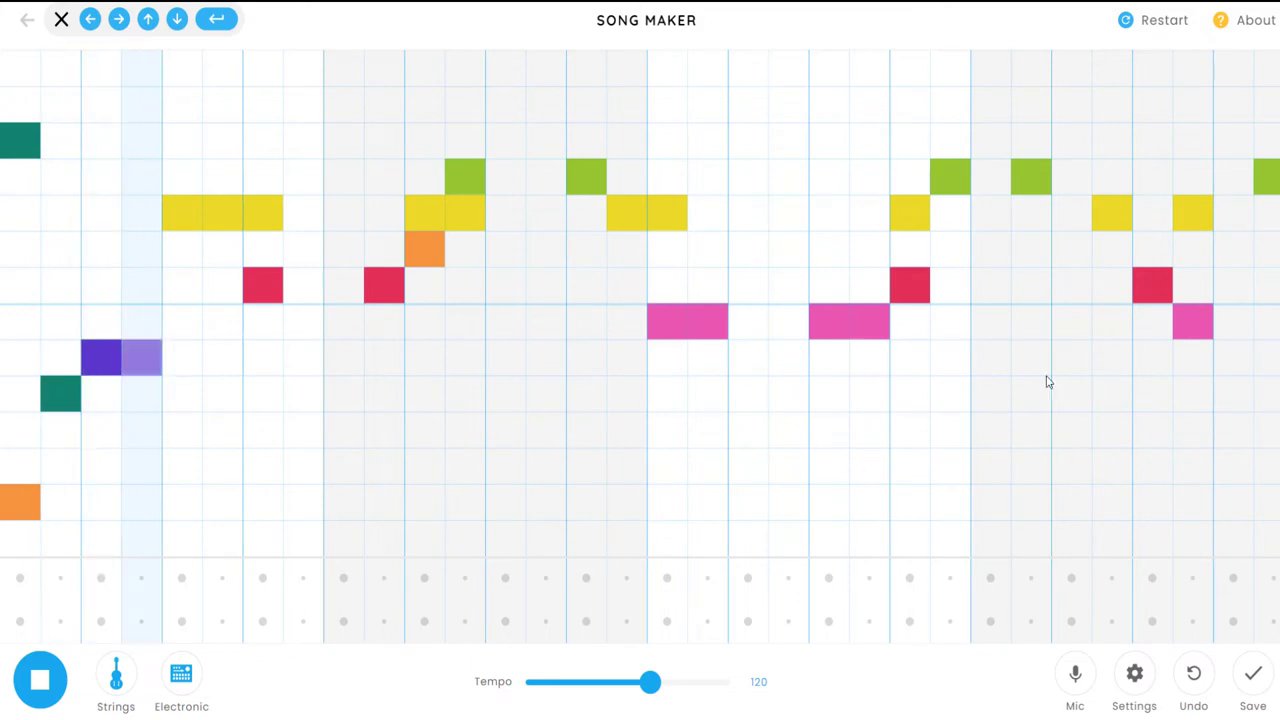
{"action": "left_click", "coordinate": [1270, 434]}
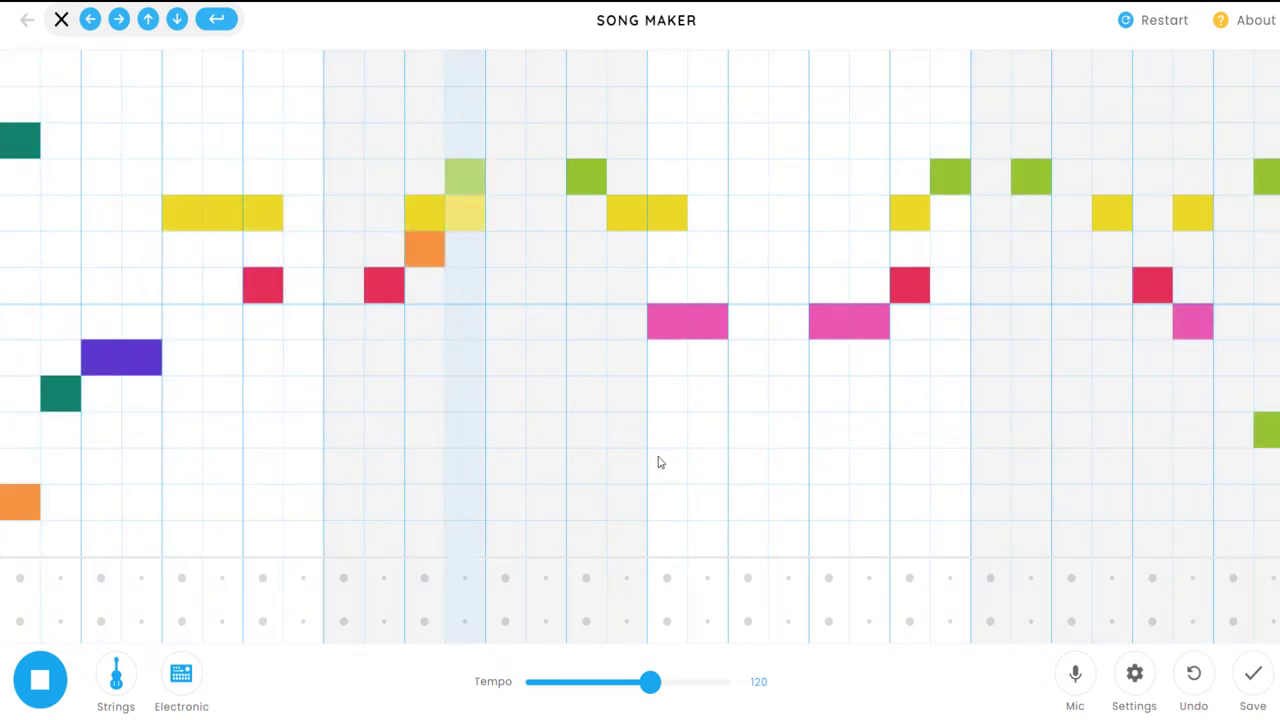
Slow the tempo to 76, then raise it and settle at 121
{"action": "left_click_drag", "start_coordinate": [651, 683], "coordinate": [600, 684]}
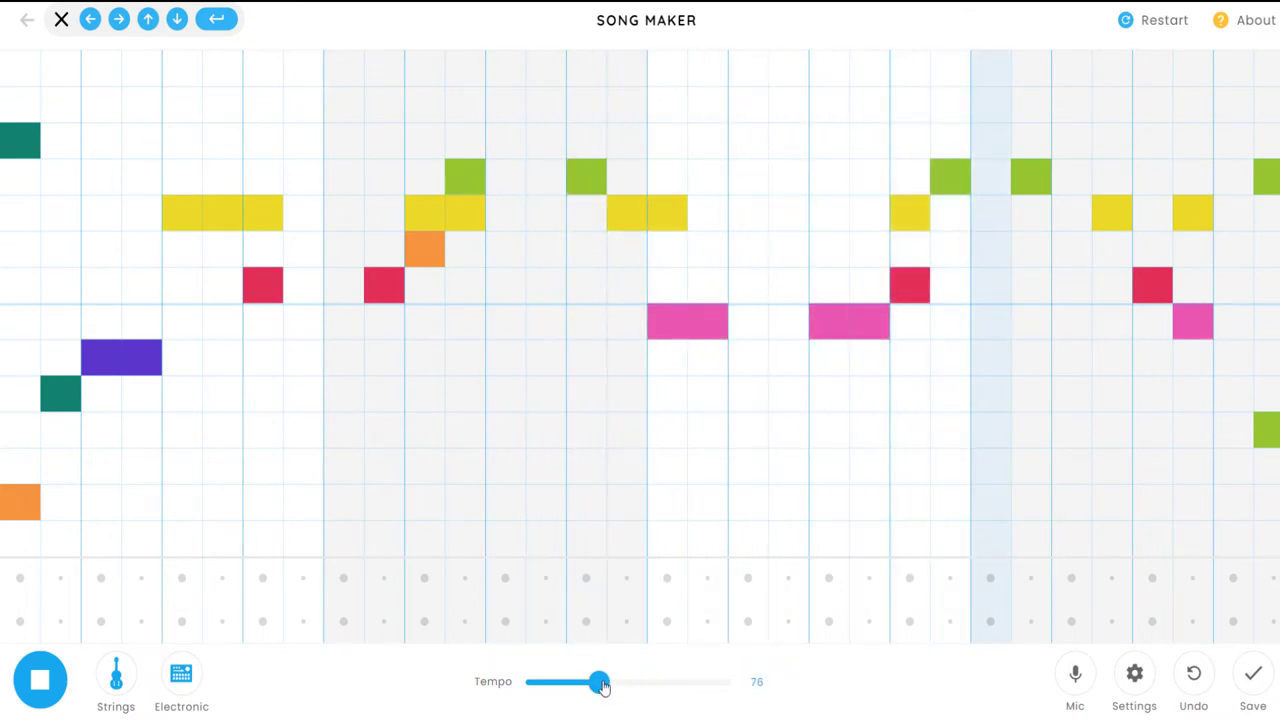
{"action": "mouse_move", "coordinate": [603, 686]}
{"action": "left_mouse_down"}
{"action": "mouse_move", "coordinate": [681, 686]}
{"action": "mouse_move", "coordinate": [652, 690]}
{"action": "left_mouse_up"}
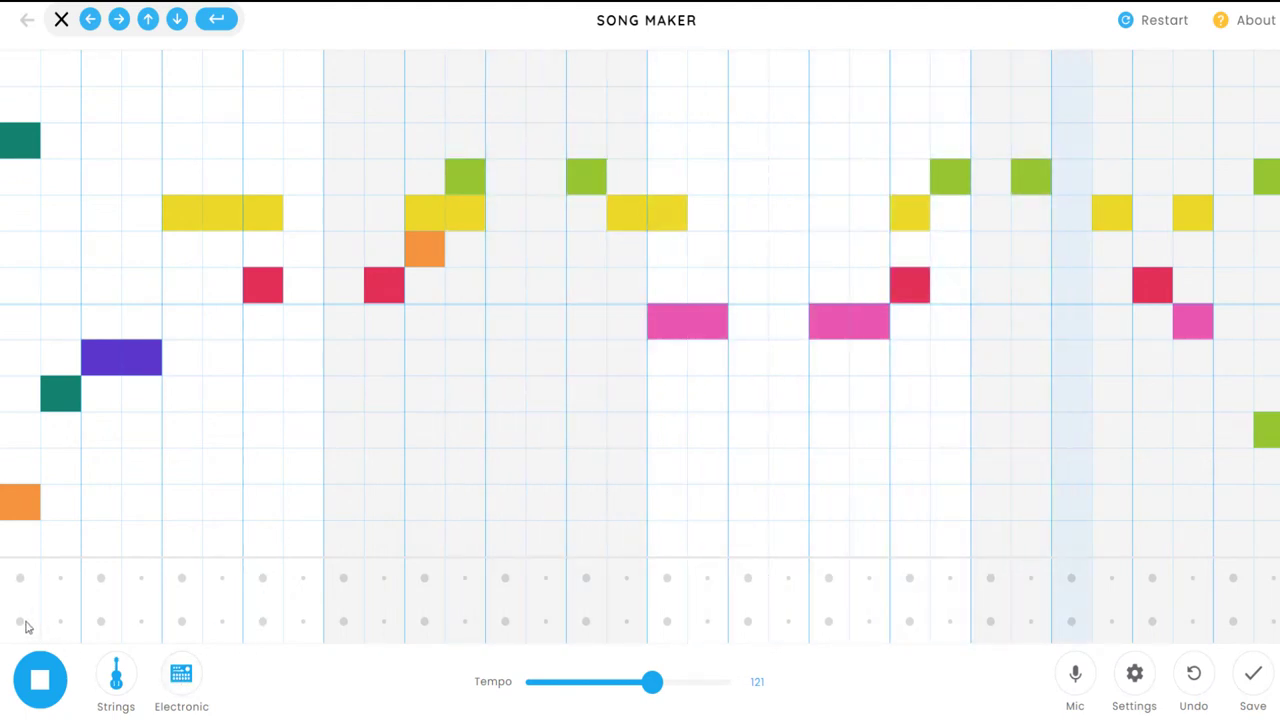
Place a steady run of low drum hits along the bottom percussion row across all four bars
{"action": "left_click", "coordinate": [97, 627]}
{"action": "left_click", "coordinate": [180, 625]}
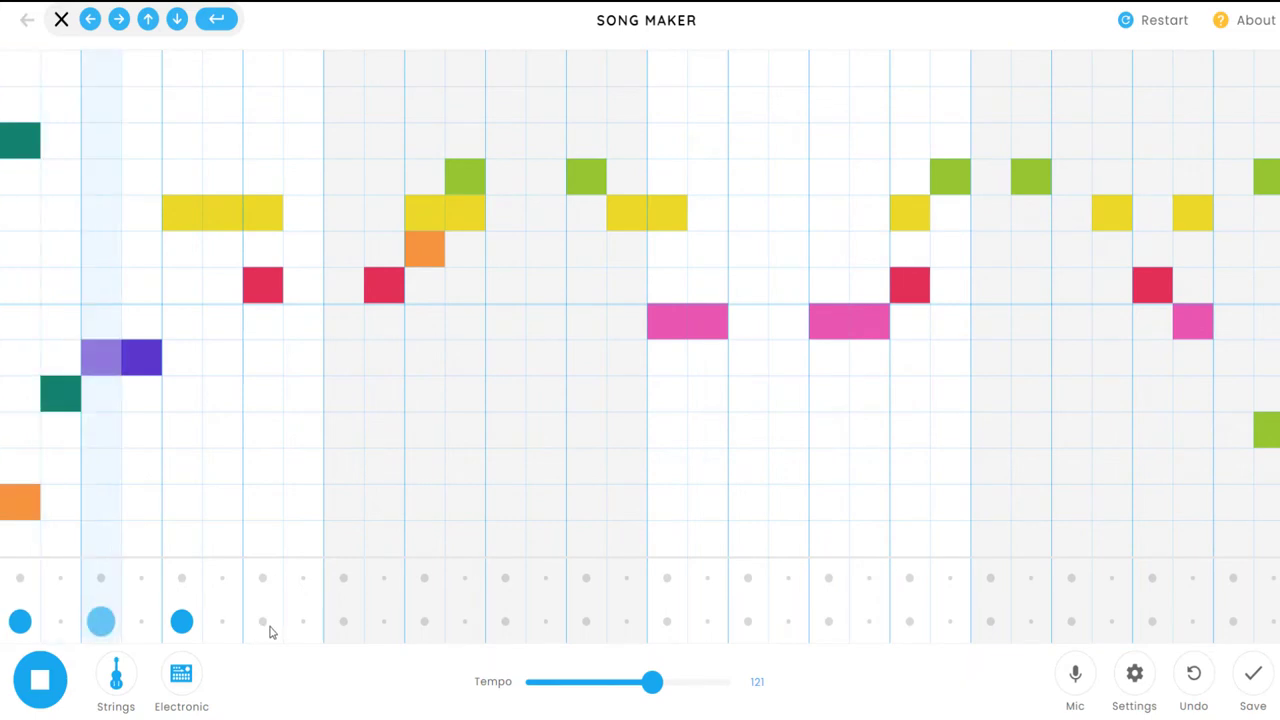
{"action": "left_click", "coordinate": [263, 622]}
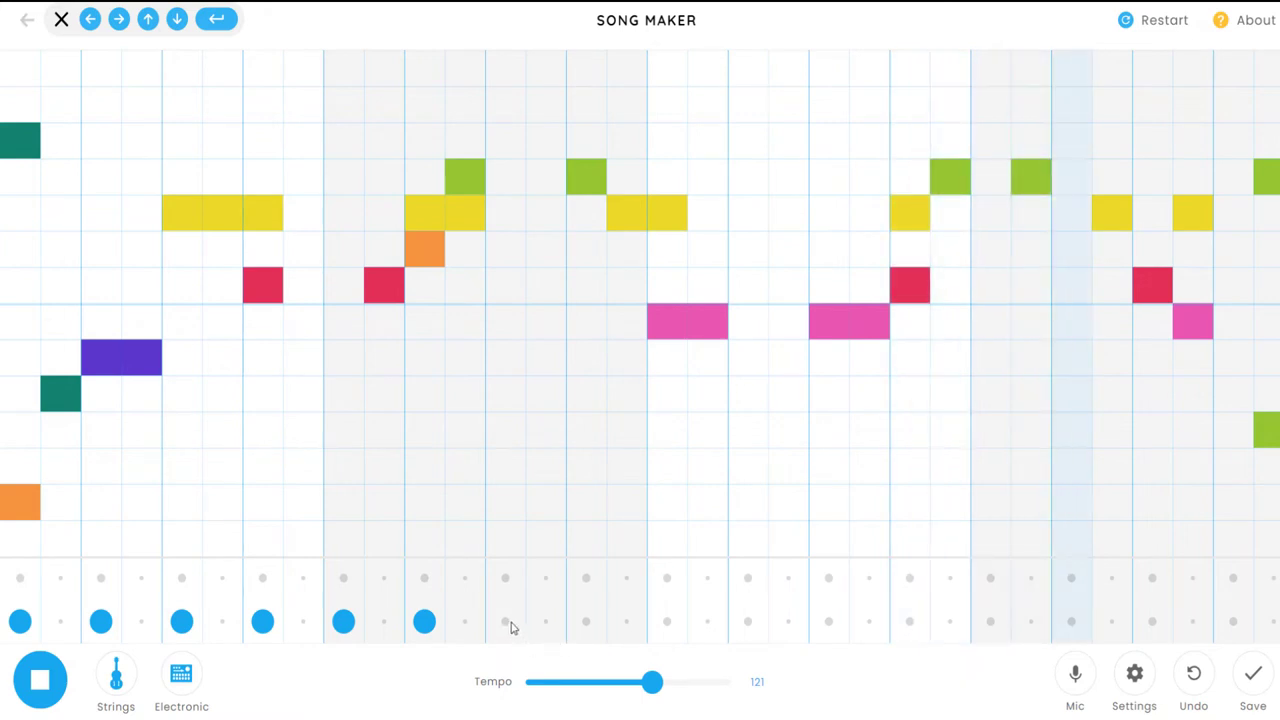
{"action": "left_click", "coordinate": [626, 622]}
{"action": "left_click", "coordinate": [748, 622]}
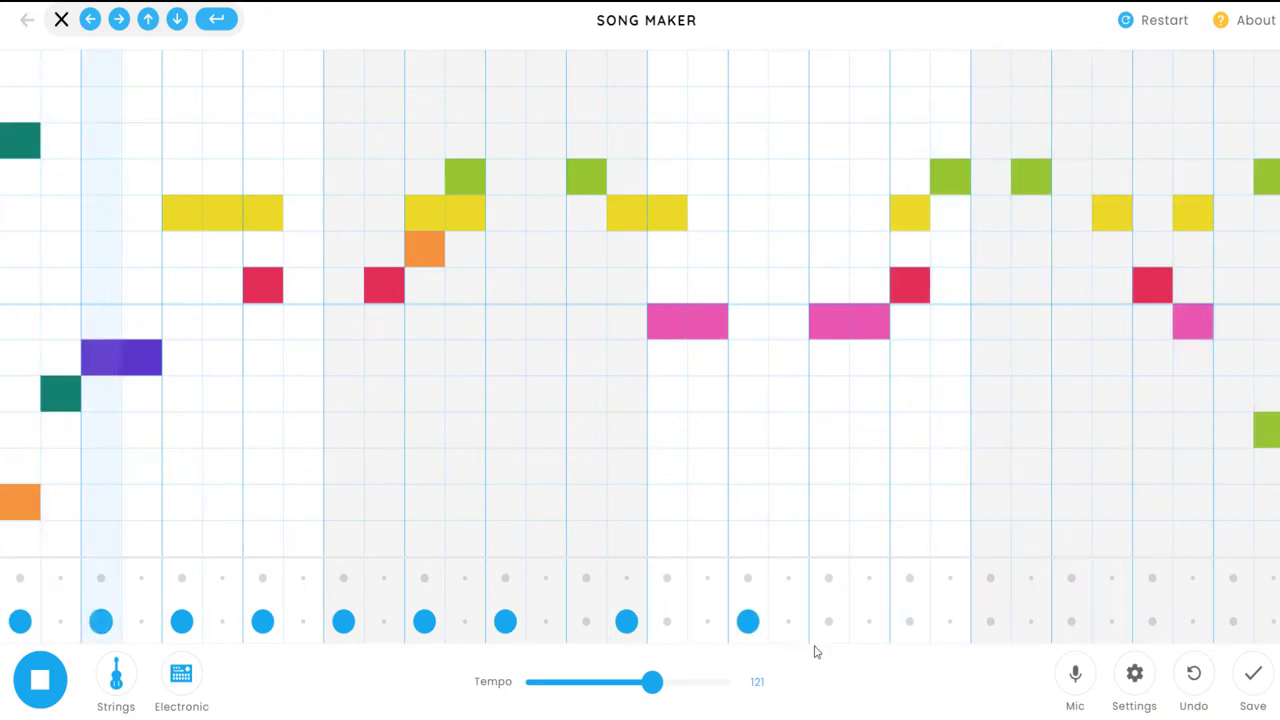
{"action": "left_click", "coordinate": [869, 622]}
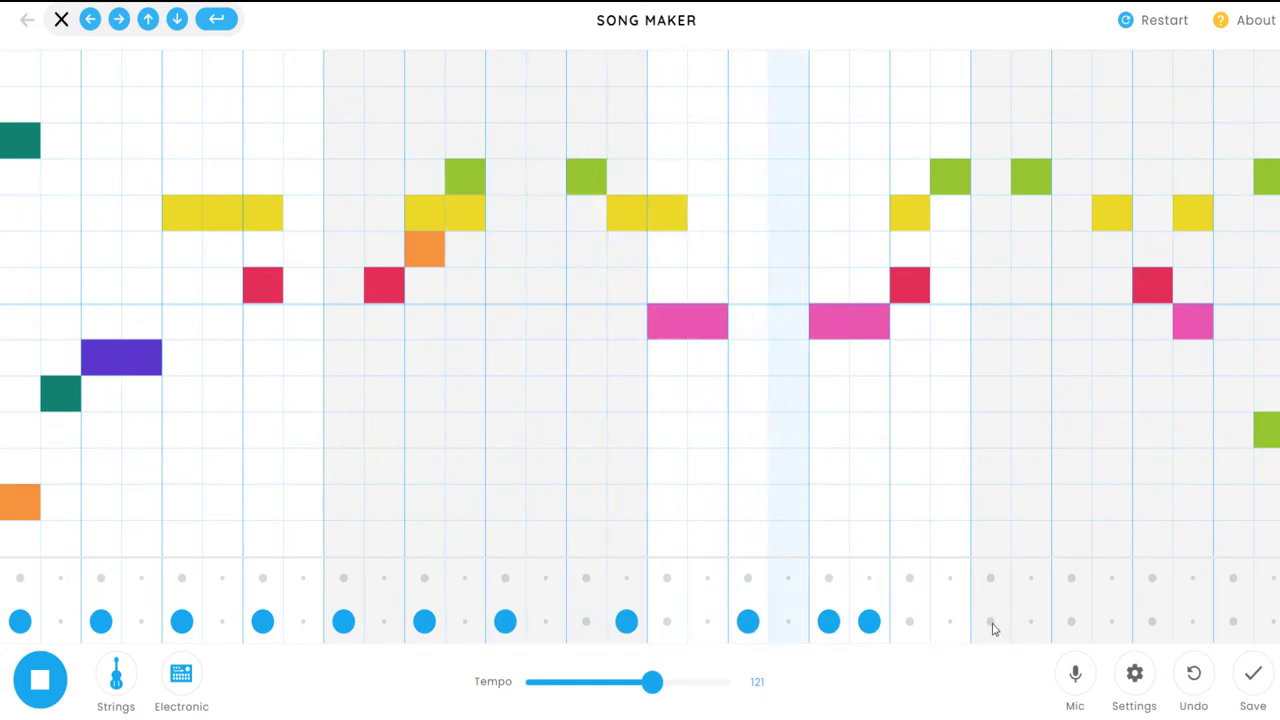
{"action": "left_click", "coordinate": [990, 622]}
{"action": "left_click", "coordinate": [1071, 622]}
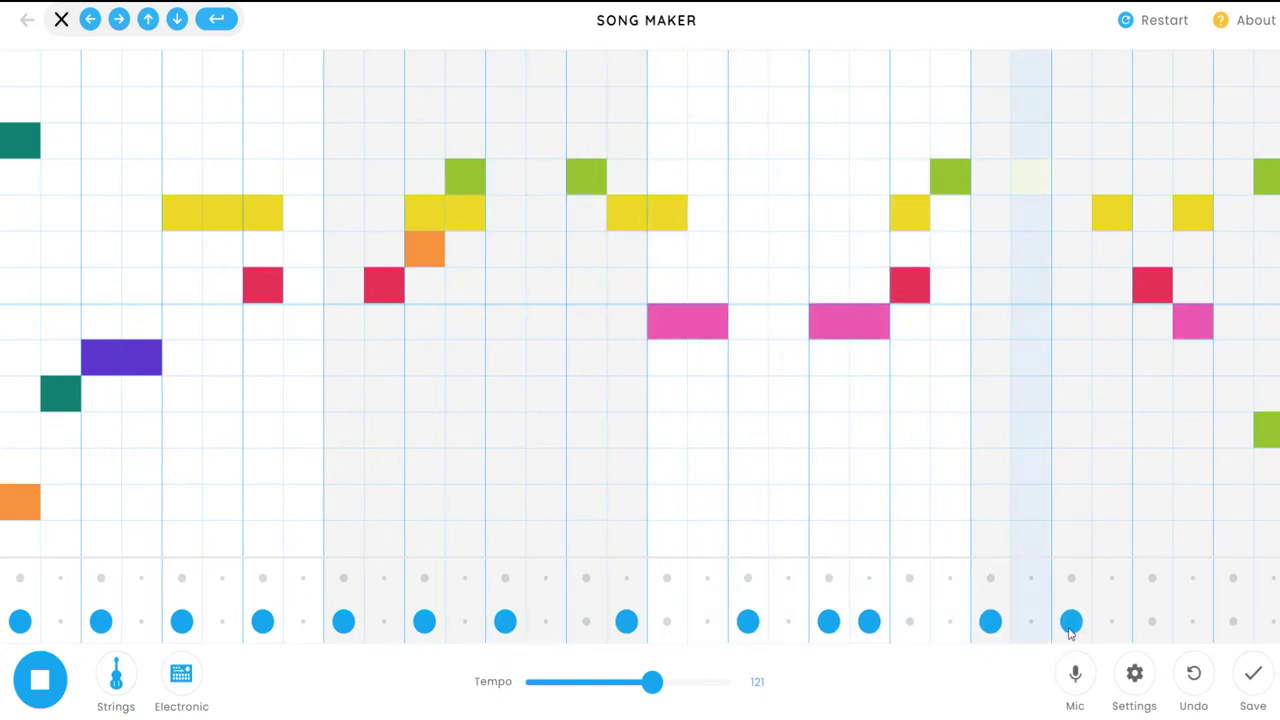
{"action": "left_click", "coordinate": [1152, 622]}
{"action": "left_click", "coordinate": [1233, 622]}
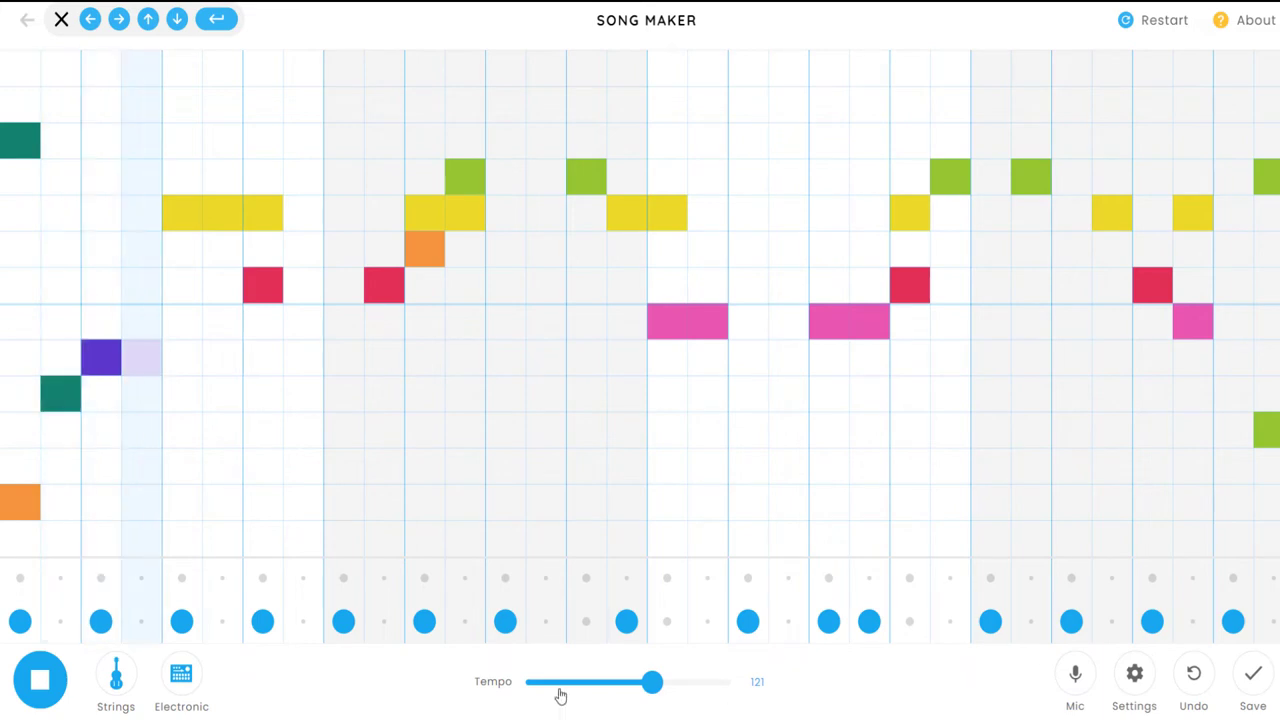
{"action": "left_click", "coordinate": [384, 622]}
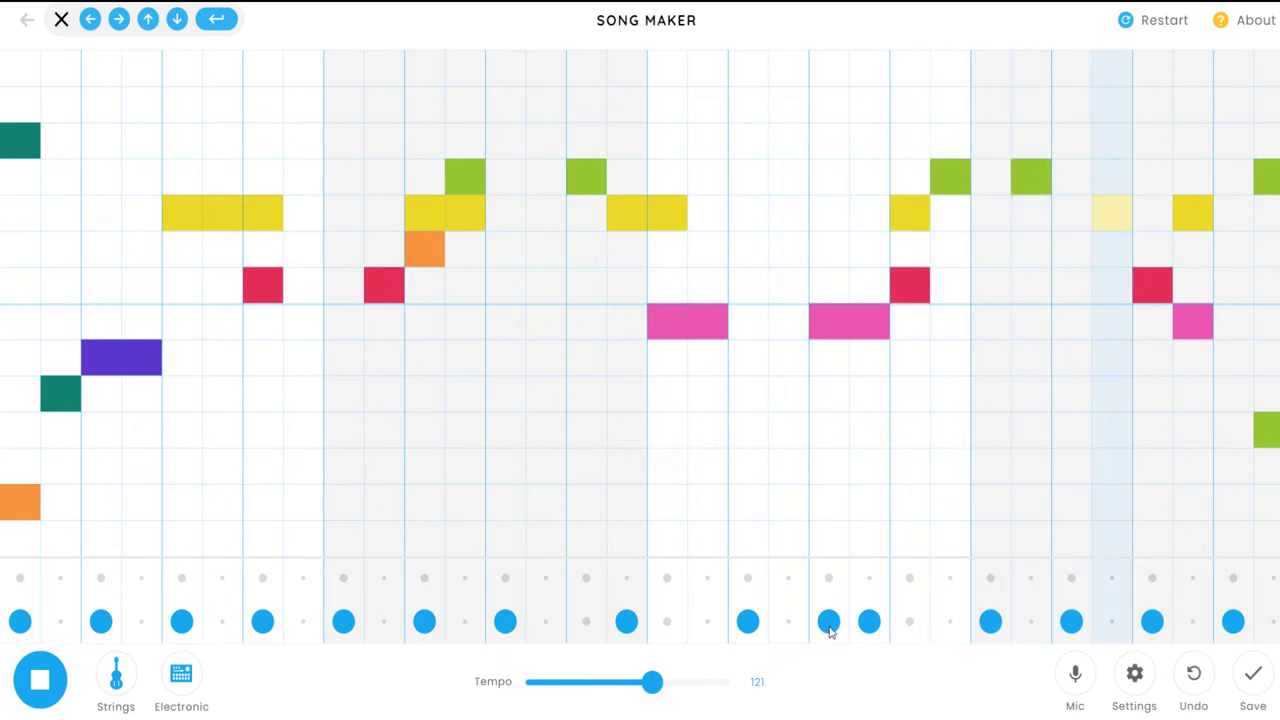
Cycle the percussion sound to Conga and add upper-row hits across the first two bars
{"action": "left_click", "coordinate": [186, 678]}
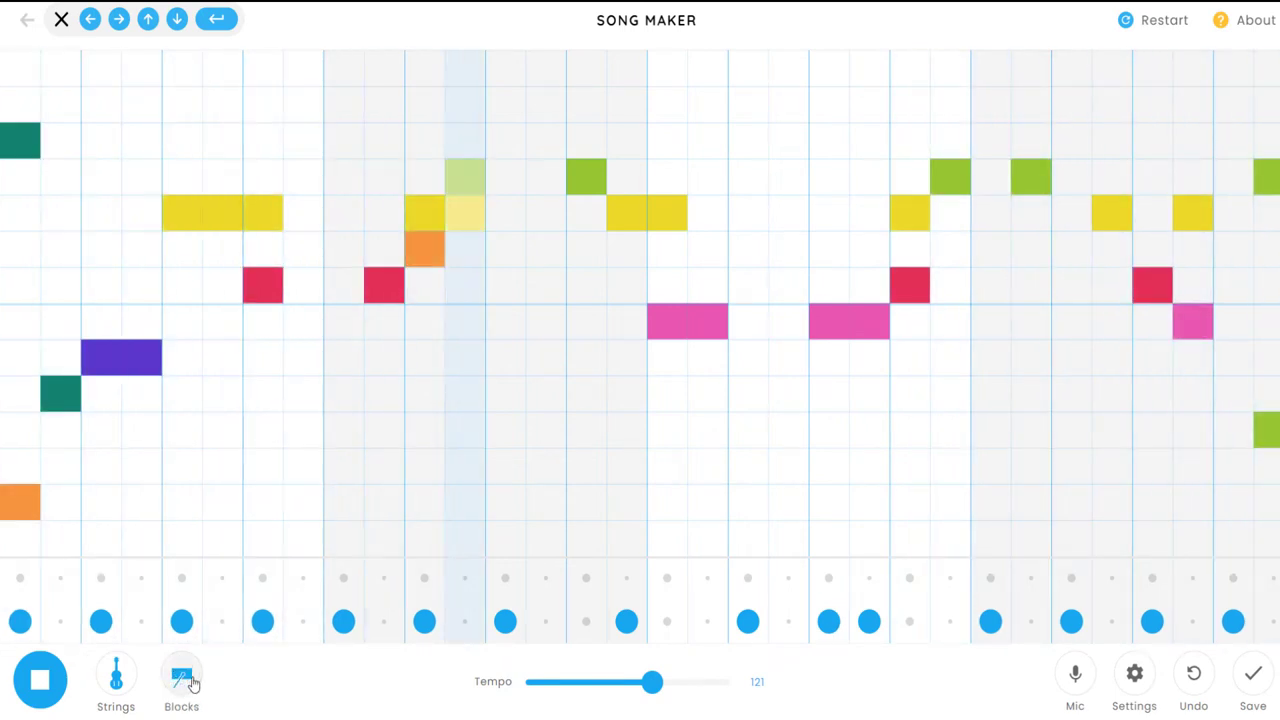
{"action": "left_click", "coordinate": [191, 681]}
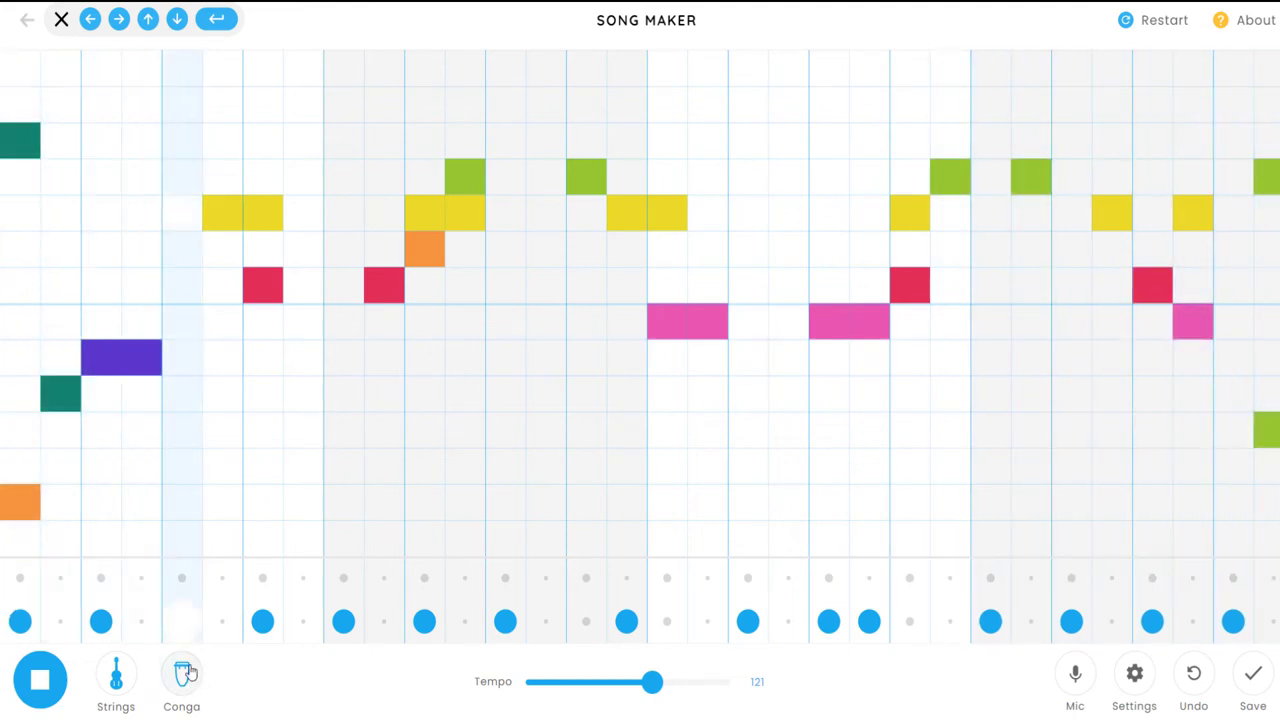
{"action": "left_click", "coordinate": [21, 579]}
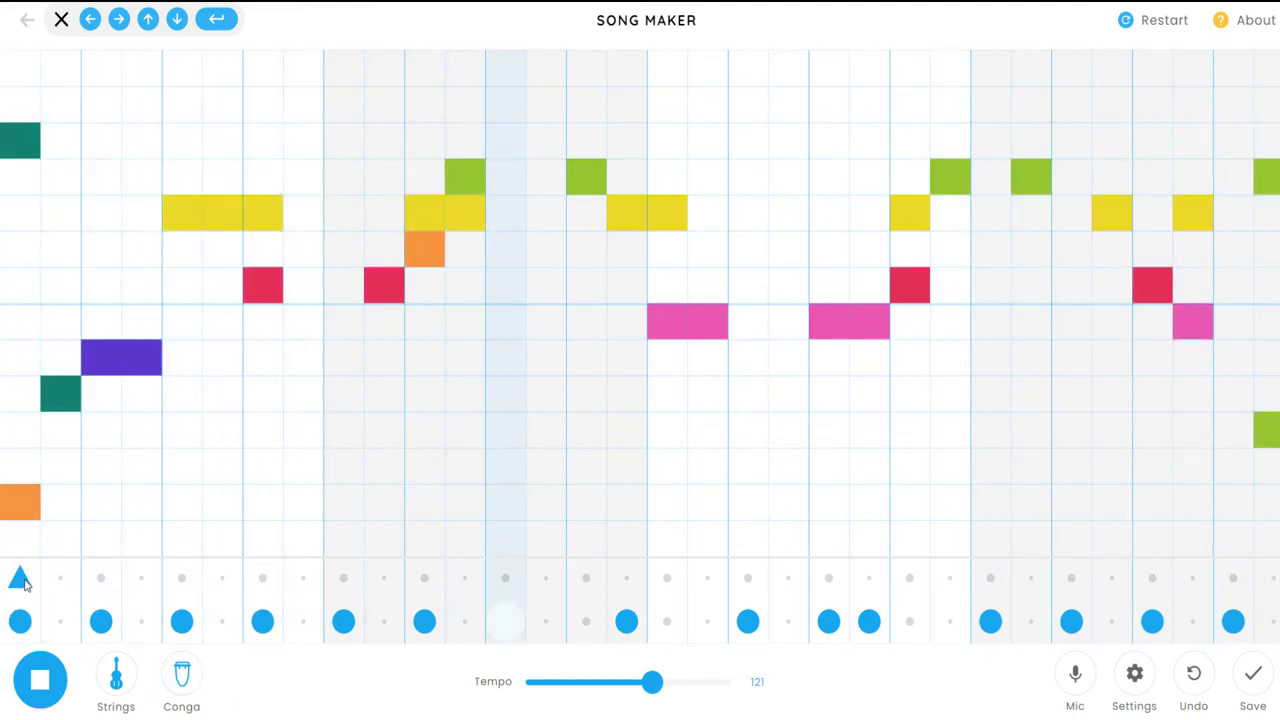
{"action": "left_click", "coordinate": [99, 580]}
{"action": "left_click", "coordinate": [61, 580]}
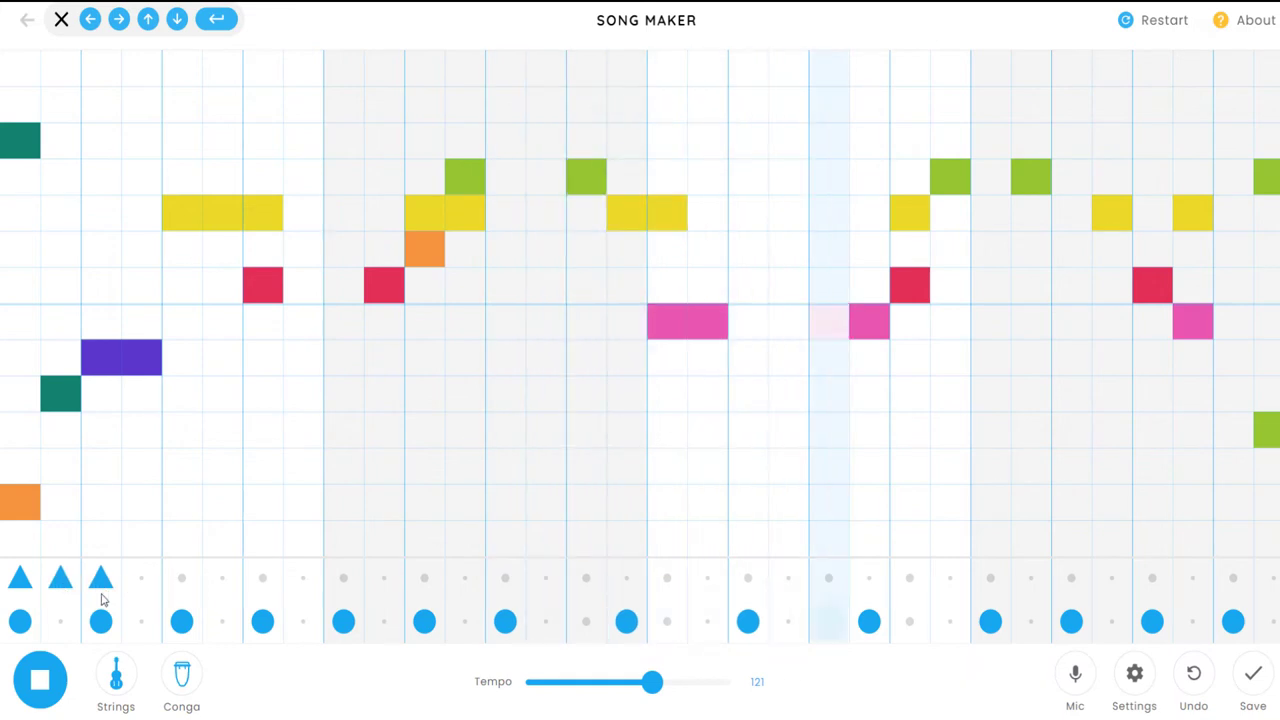
{"action": "left_click", "coordinate": [302, 579]}
{"action": "left_click", "coordinate": [343, 579]}
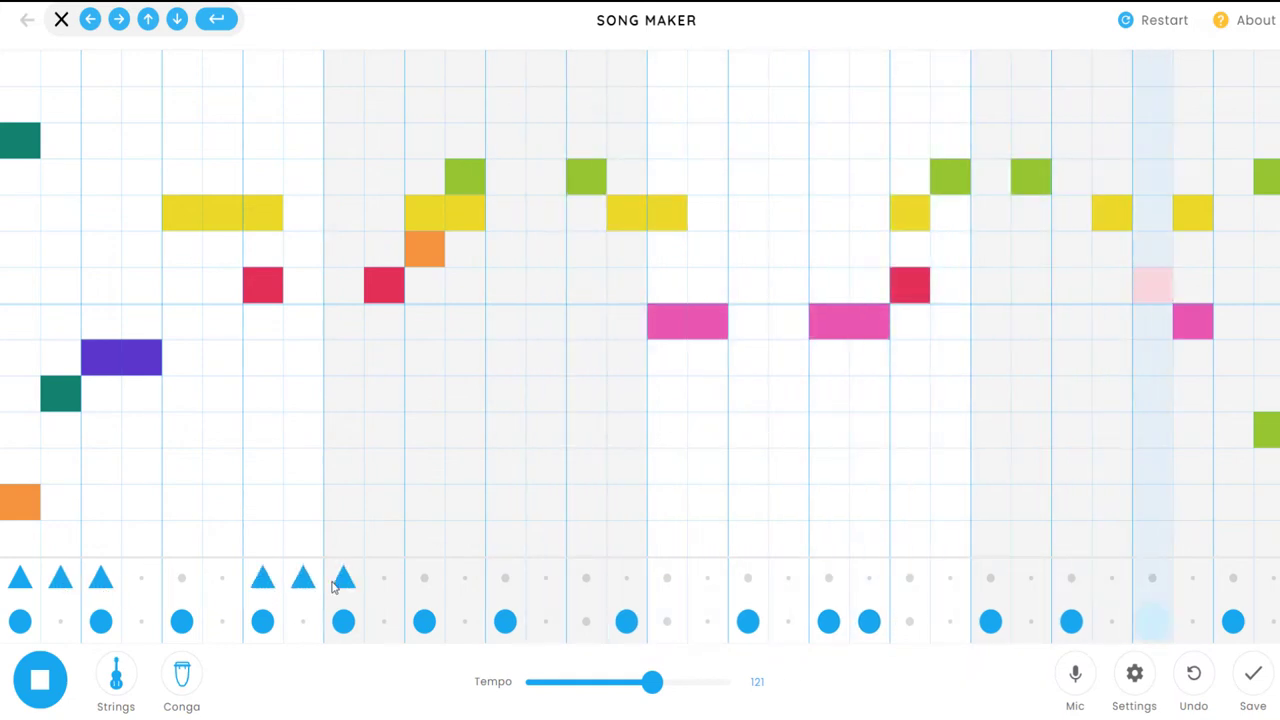
{"action": "left_click", "coordinate": [505, 579]}
{"action": "left_click", "coordinate": [545, 579]}
{"action": "left_click", "coordinate": [588, 588]}
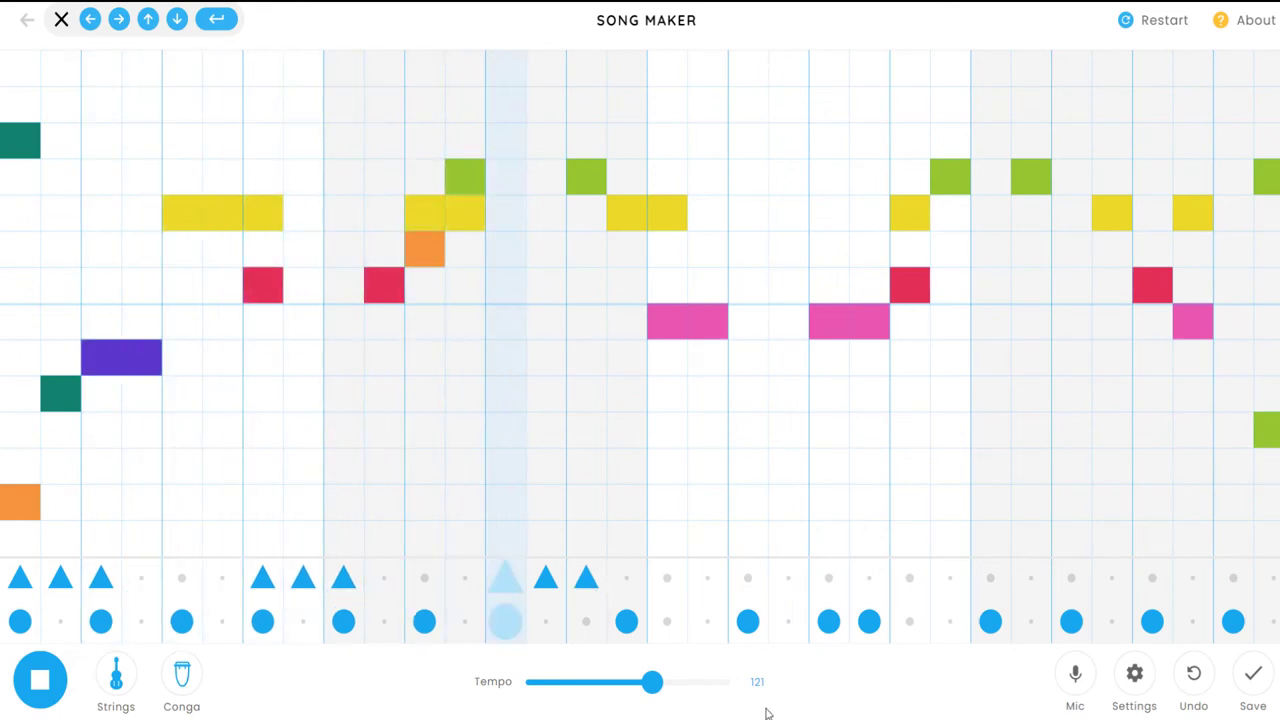
Add upper-row hits later in the song, shift two low drum hits later and remove one
{"action": "left_click", "coordinate": [748, 578]}
{"action": "left_click", "coordinate": [788, 588]}
{"action": "left_click", "coordinate": [950, 580]}
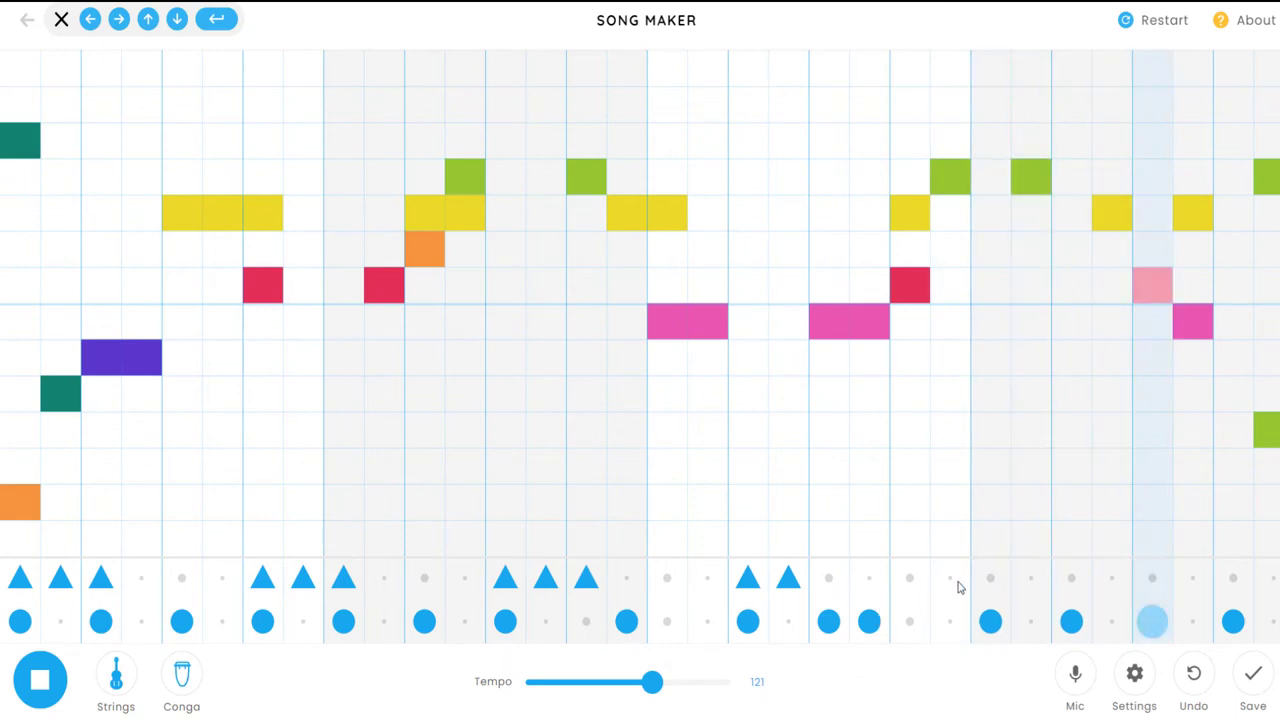
{"action": "left_click", "coordinate": [990, 580]}
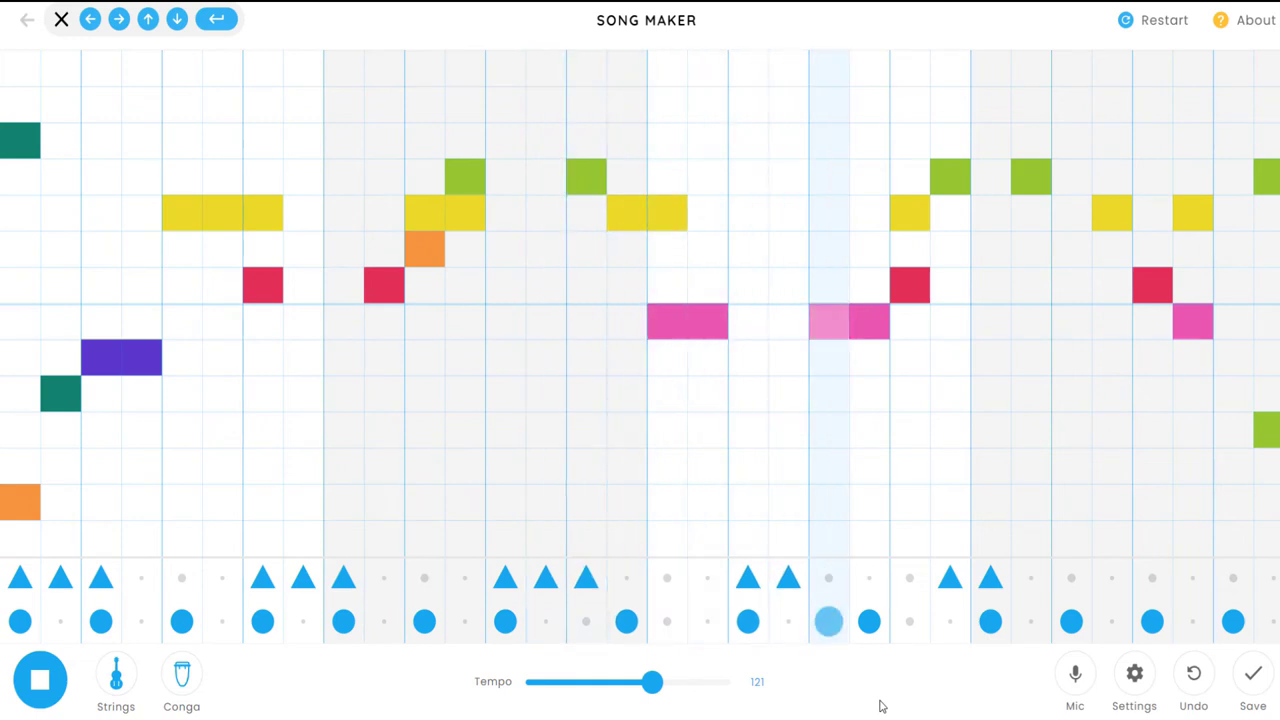
{"action": "left_click", "coordinate": [869, 621]}
{"action": "left_click", "coordinate": [950, 621]}
{"action": "left_click", "coordinate": [988, 624]}
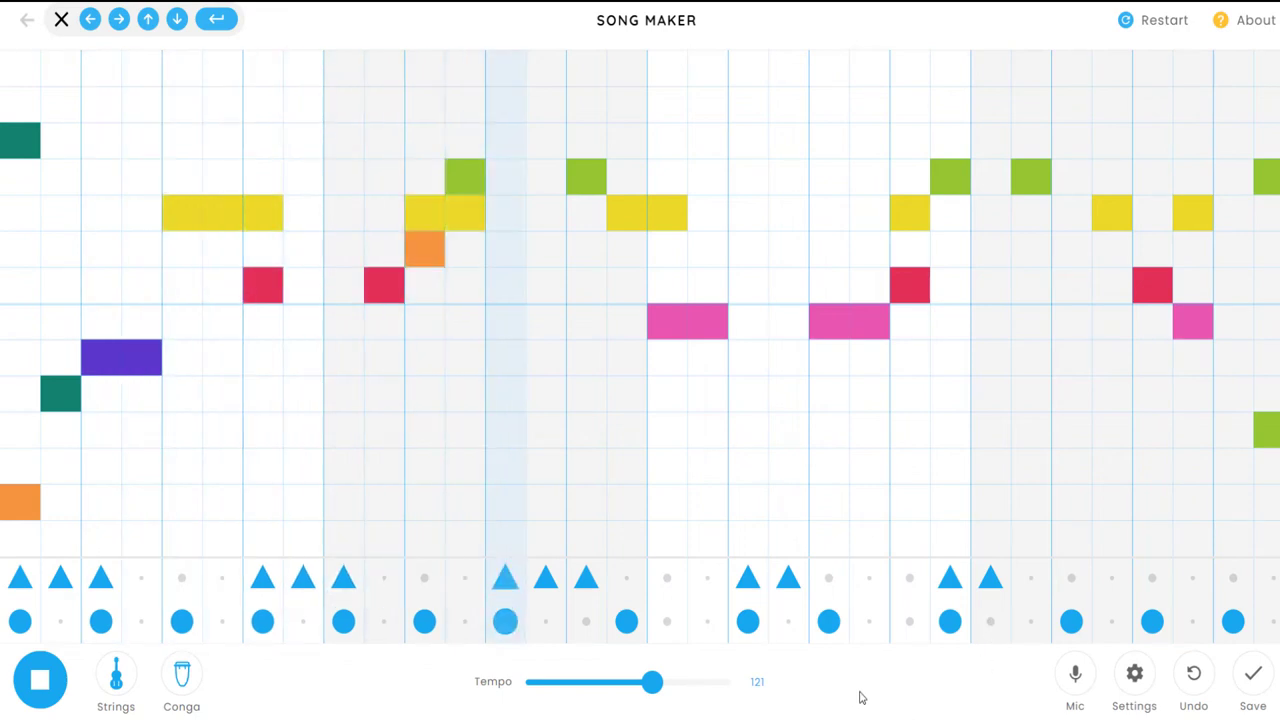
{"action": "left_click", "coordinate": [1233, 578]}
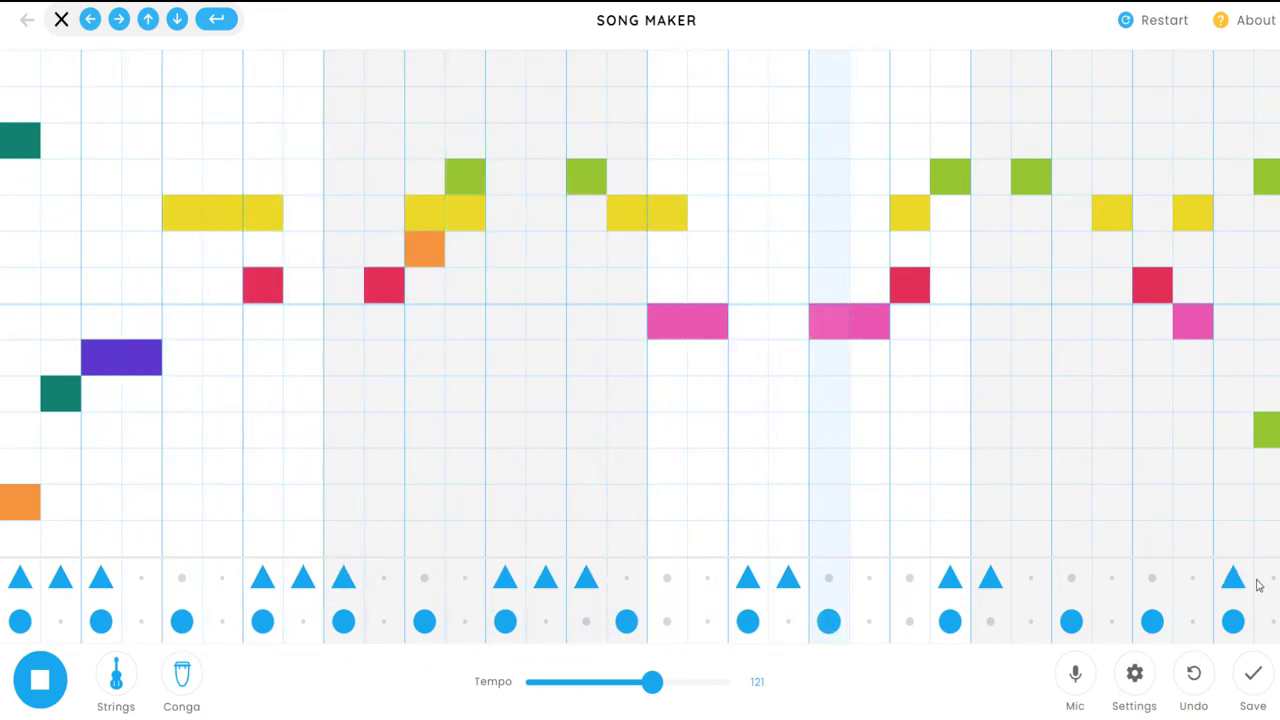
{"action": "left_click", "coordinate": [1215, 590]}
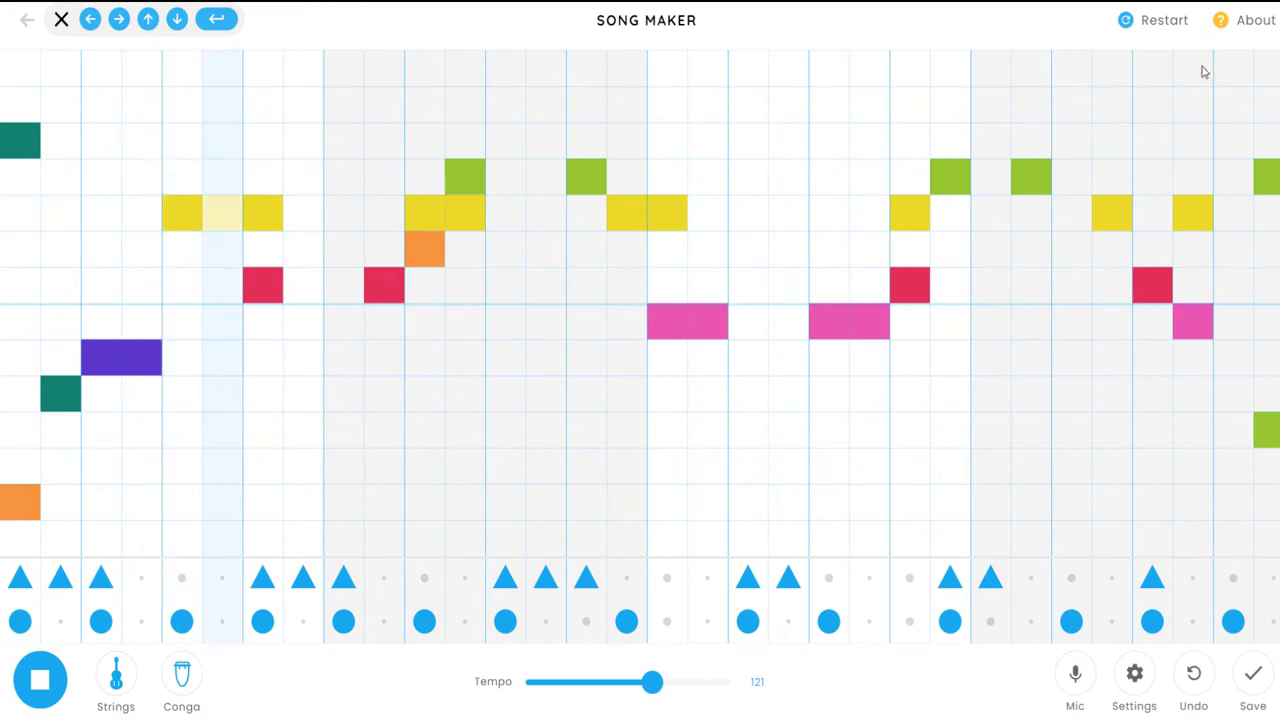
Check the song settings (4 bars, 4 beats per bar, Major, Middle C), close them, then reopen them
{"action": "left_click", "coordinate": [1134, 680]}
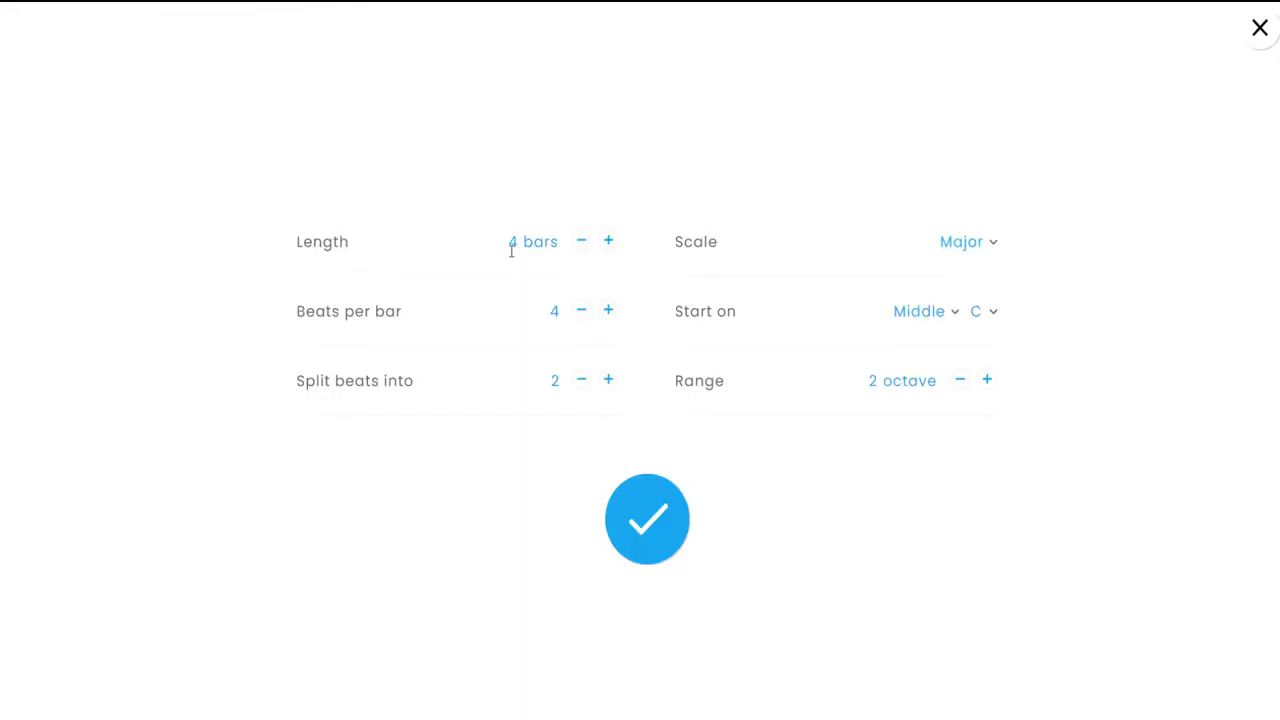
{"action": "left_click", "coordinate": [640, 514]}
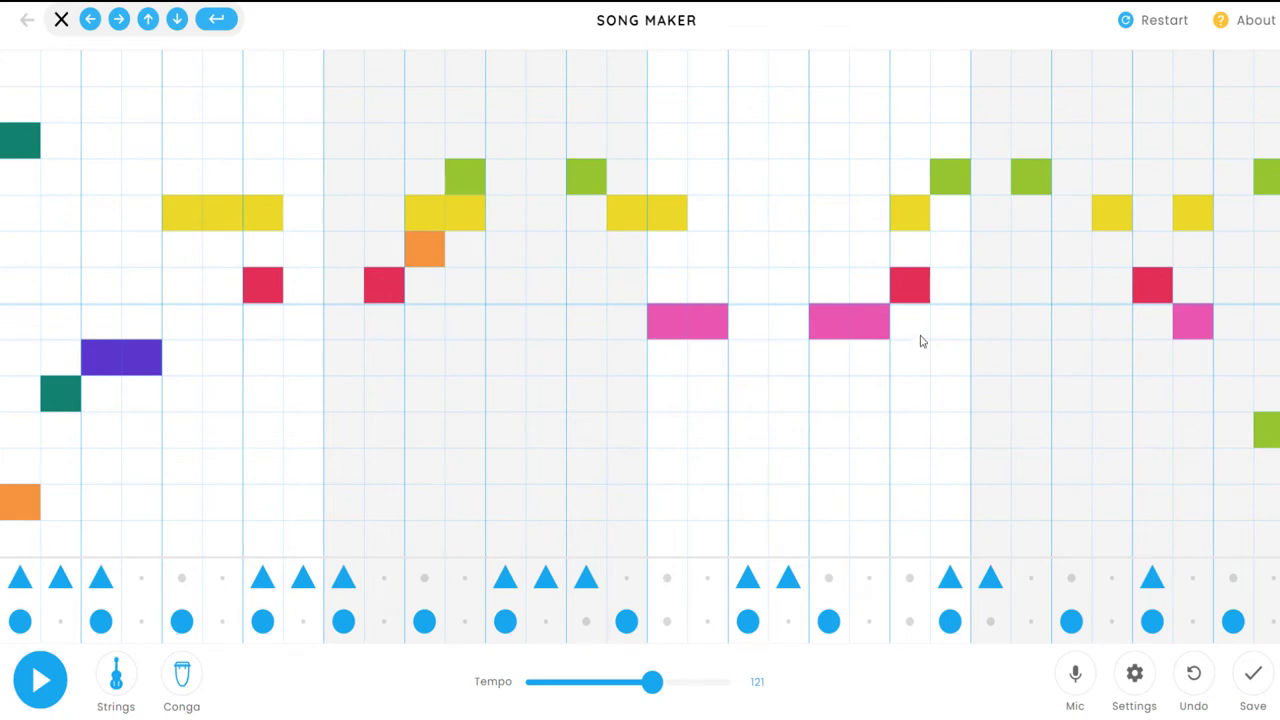
{"action": "left_click", "coordinate": [1135, 670]}
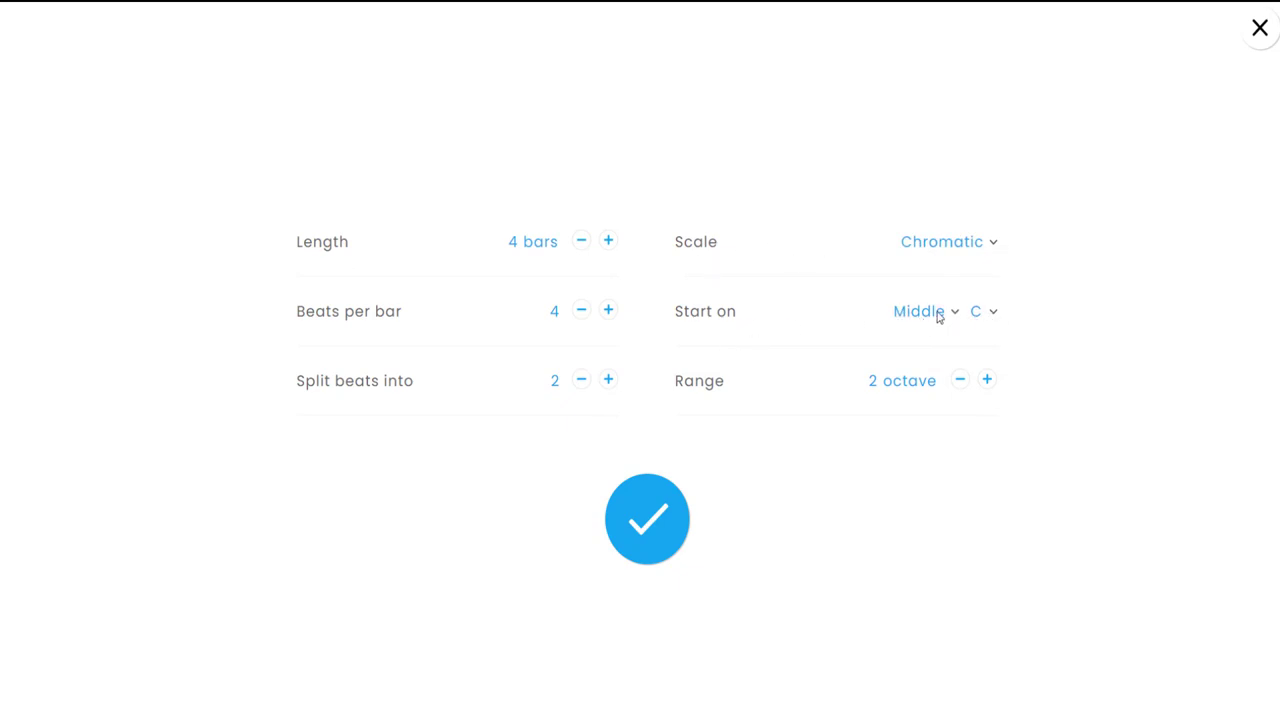
Set the Chromatic scale to start on High D and apply the settings
{"action": "left_click", "coordinate": [992, 314]}
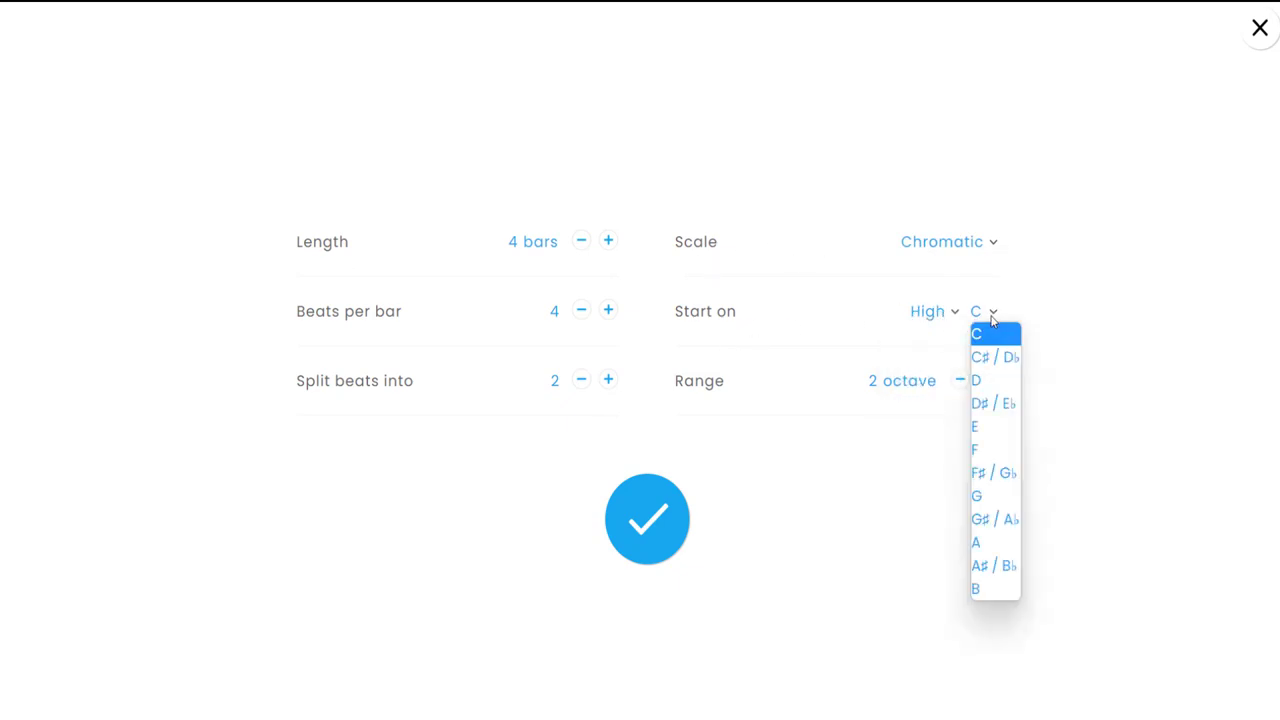
{"action": "left_click", "coordinate": [988, 382]}
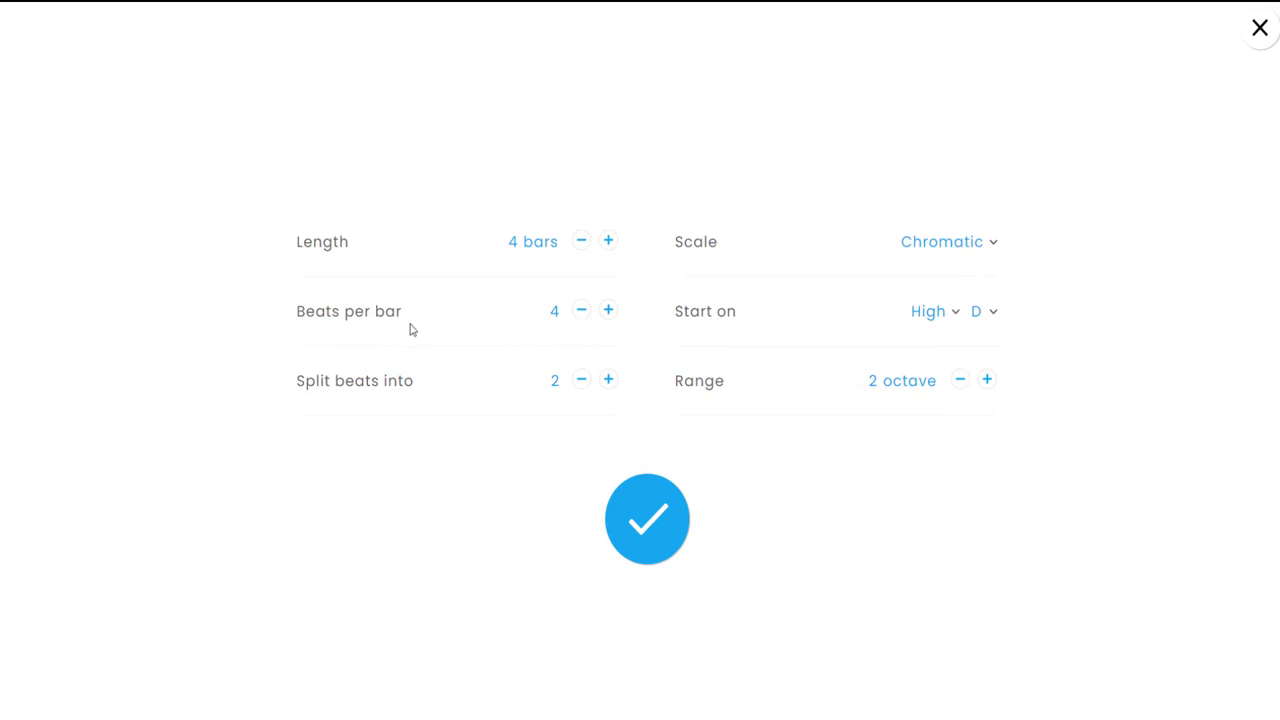
{"action": "left_click", "coordinate": [651, 521]}
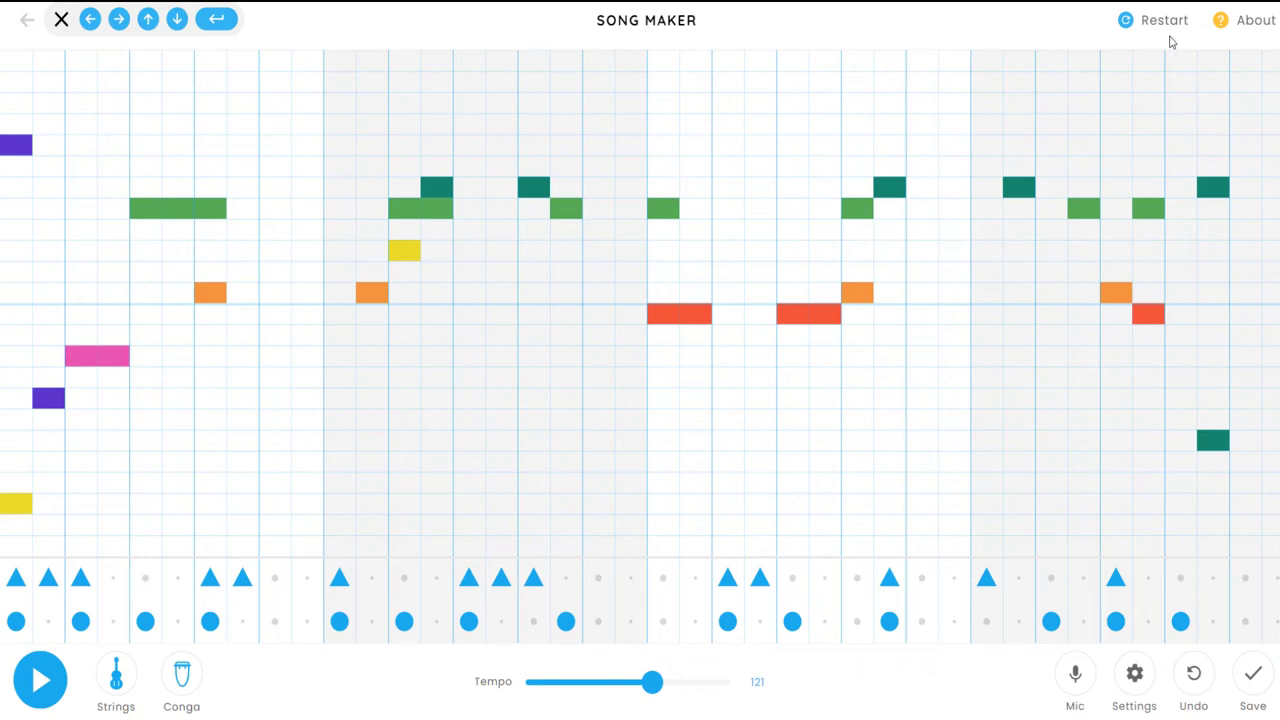
Play the song, reset its starting note to C in the Middle octave, and replay it
{"action": "left_click", "coordinate": [50, 679]}
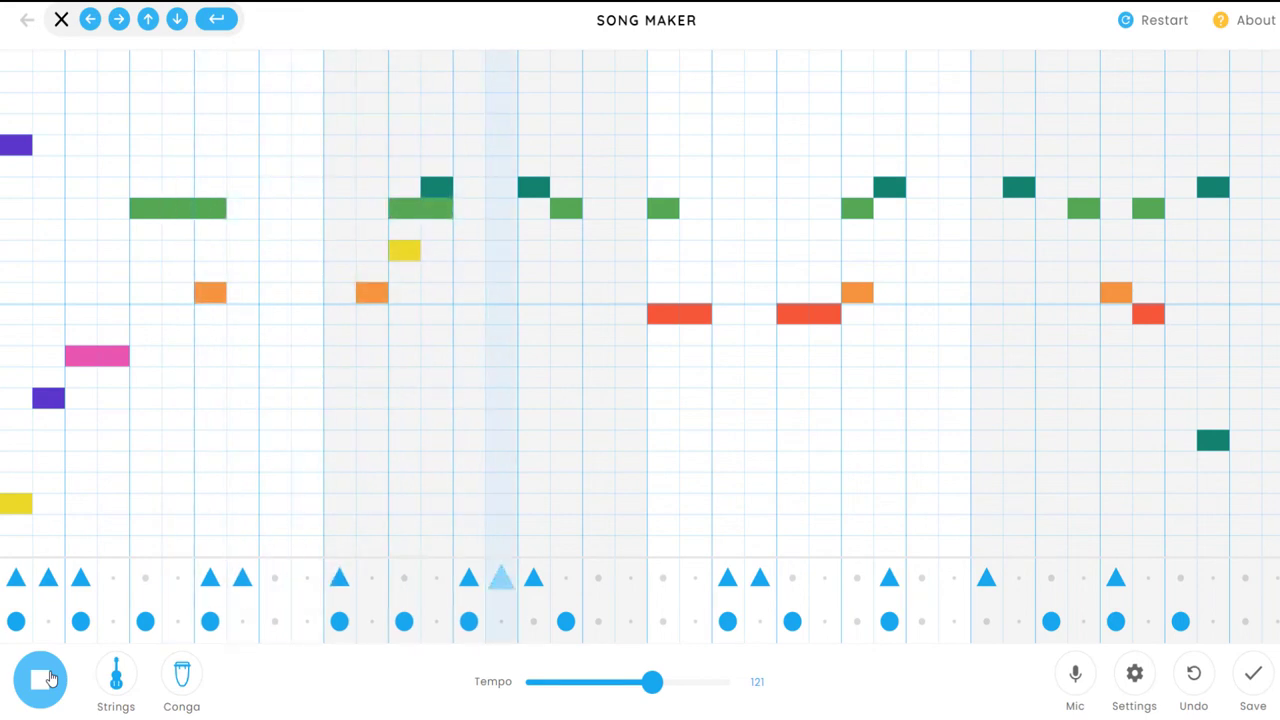
{"action": "left_click", "coordinate": [1135, 680]}
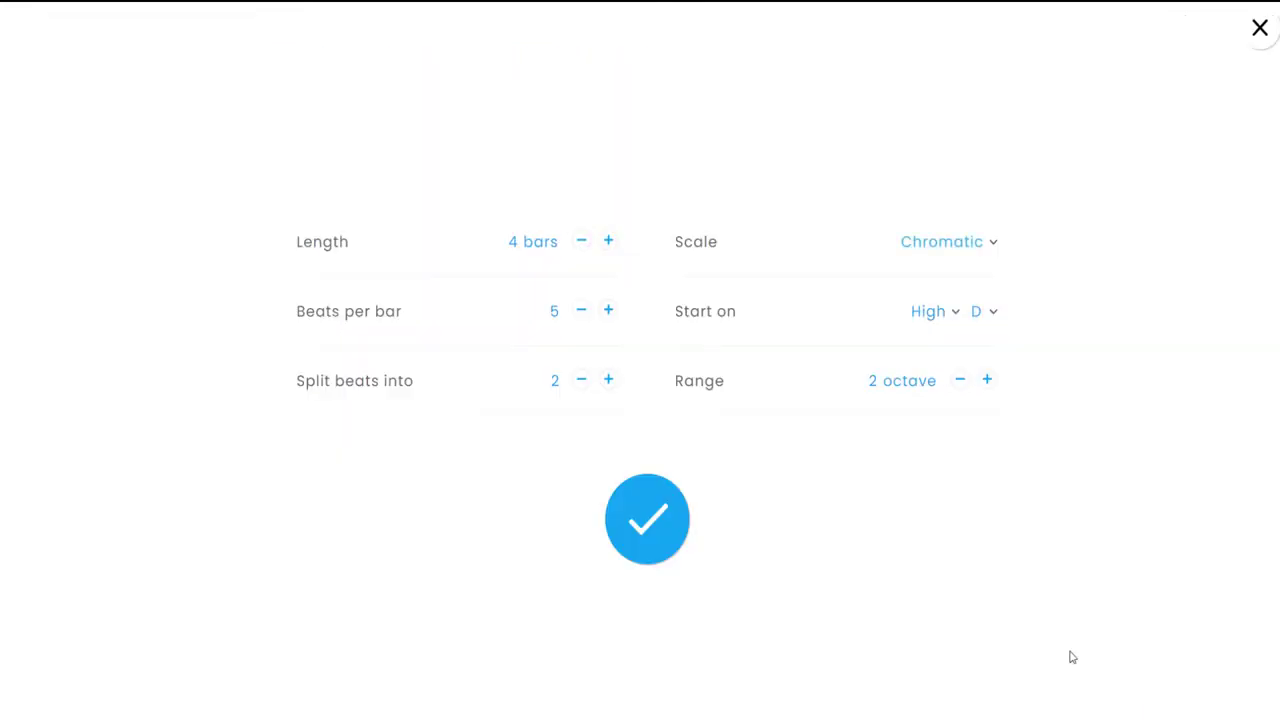
{"action": "left_click", "coordinate": [993, 317]}
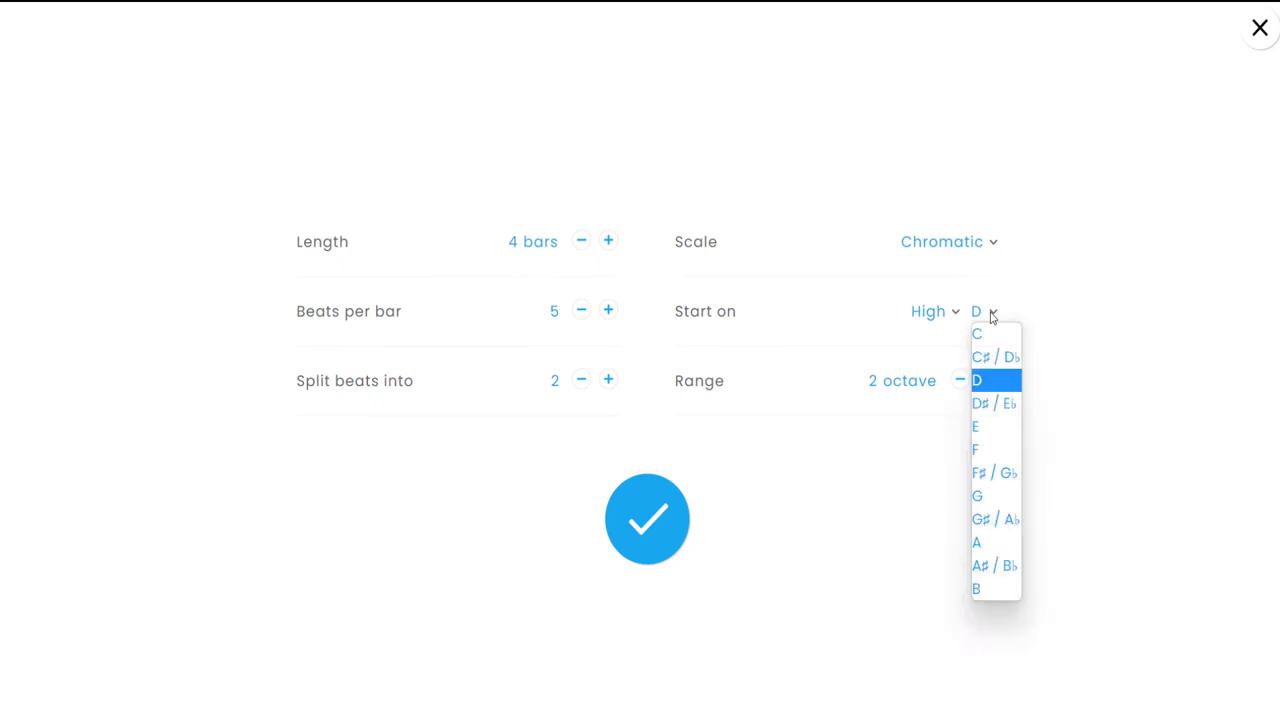
{"action": "left_click", "coordinate": [988, 332]}
{"action": "left_click", "coordinate": [930, 312]}
{"action": "left_click", "coordinate": [934, 357]}
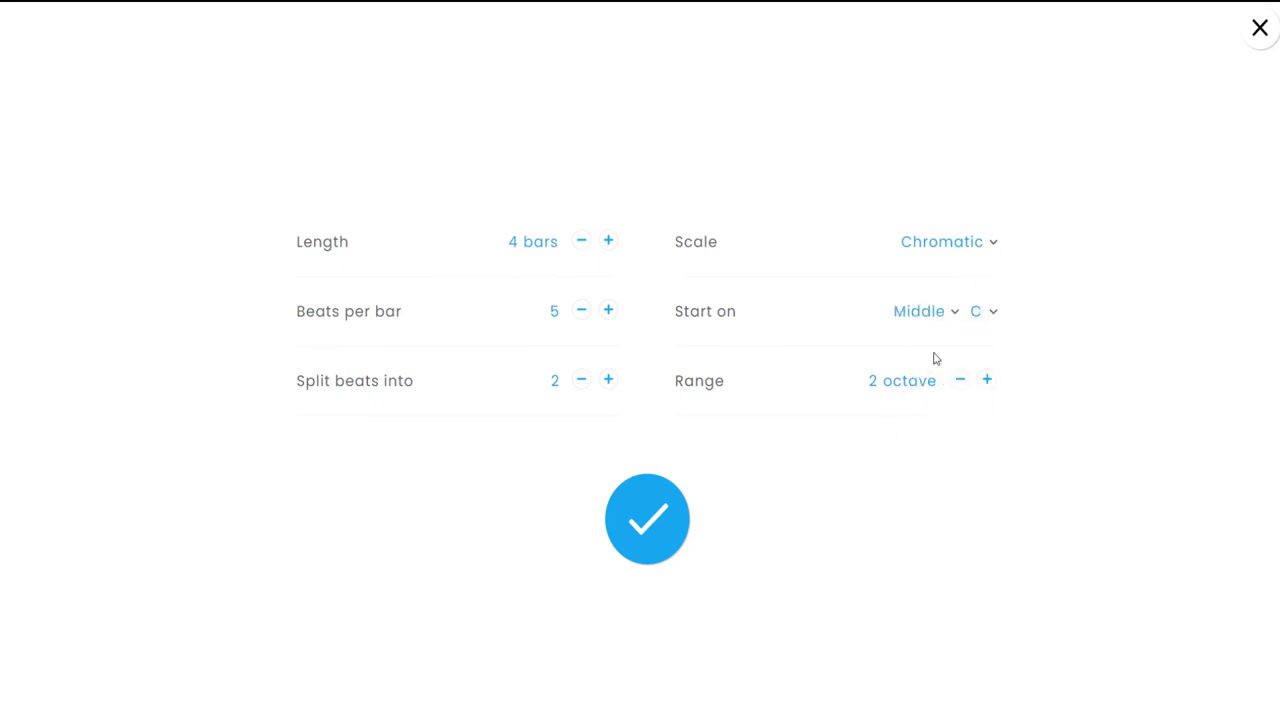
{"action": "left_click", "coordinate": [636, 552]}
{"action": "left_click", "coordinate": [45, 690]}
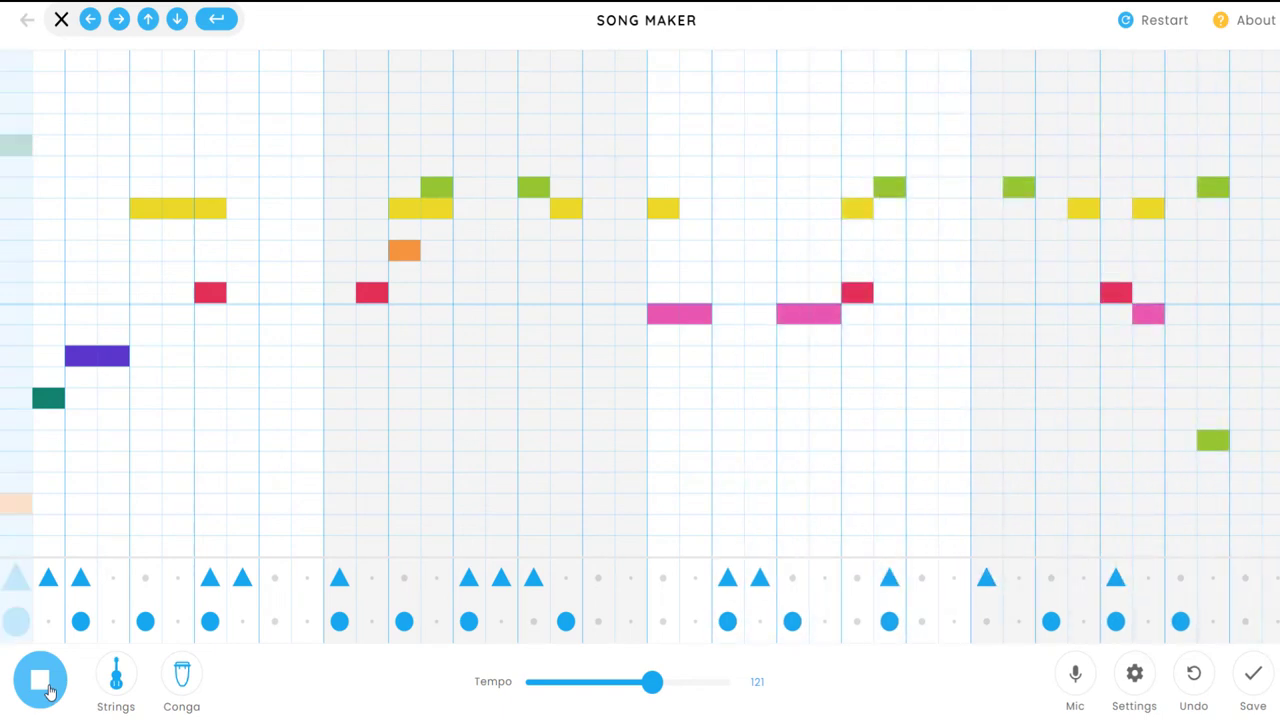
Stop playback, add conga and drum hits in the final beats, and remove the low green note
{"action": "left_click", "coordinate": [50, 690]}
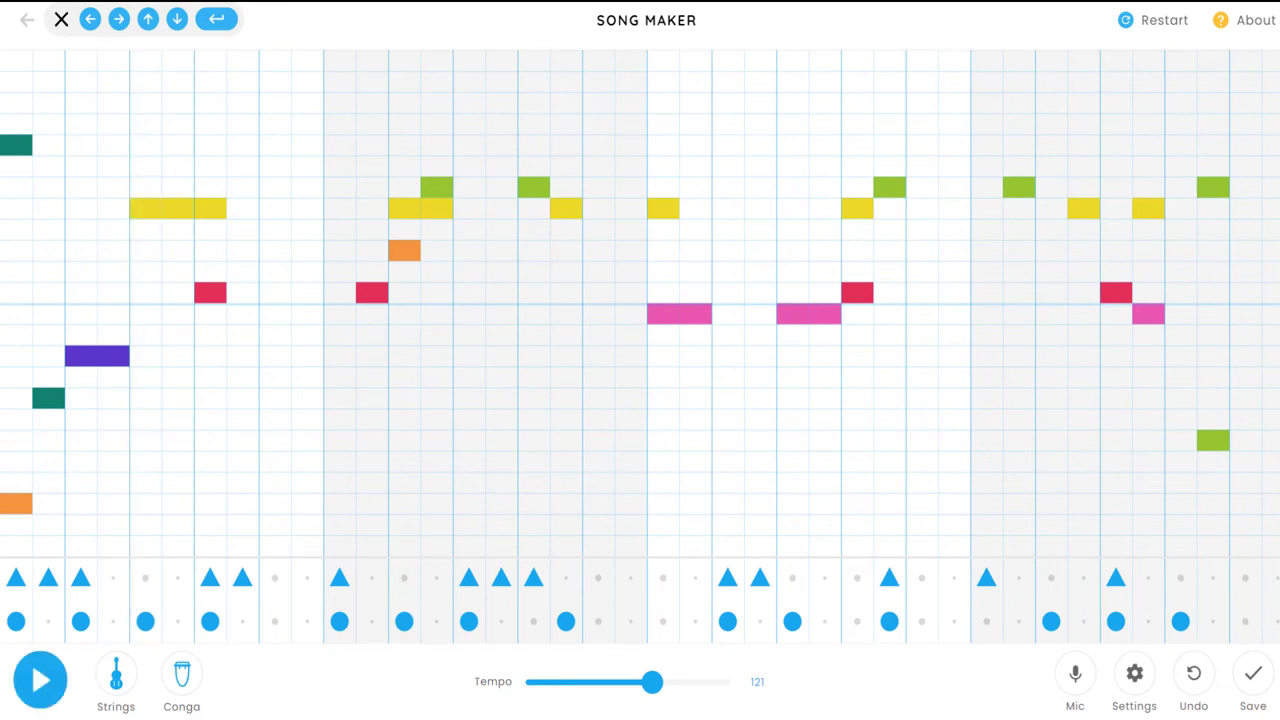
{"action": "left_click", "coordinate": [1274, 621]}
{"action": "left_click_drag", "start_coordinate": [1250, 578], "coordinate": [1266, 578]}
{"action": "left_click", "coordinate": [1214, 442]}
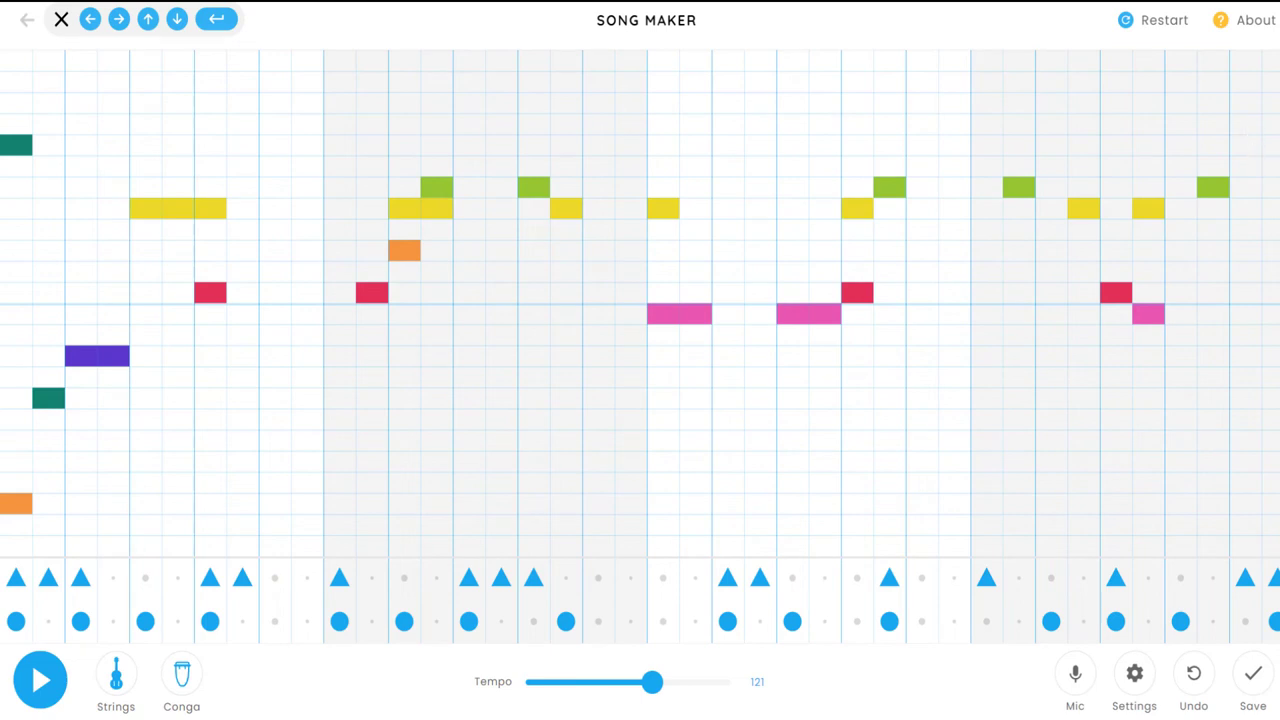
Add a high blue note and a low yellow note in the last bar, then play and stop
{"action": "left_click_drag", "start_coordinate": [1268, 124], "coordinate": [1247, 134]}
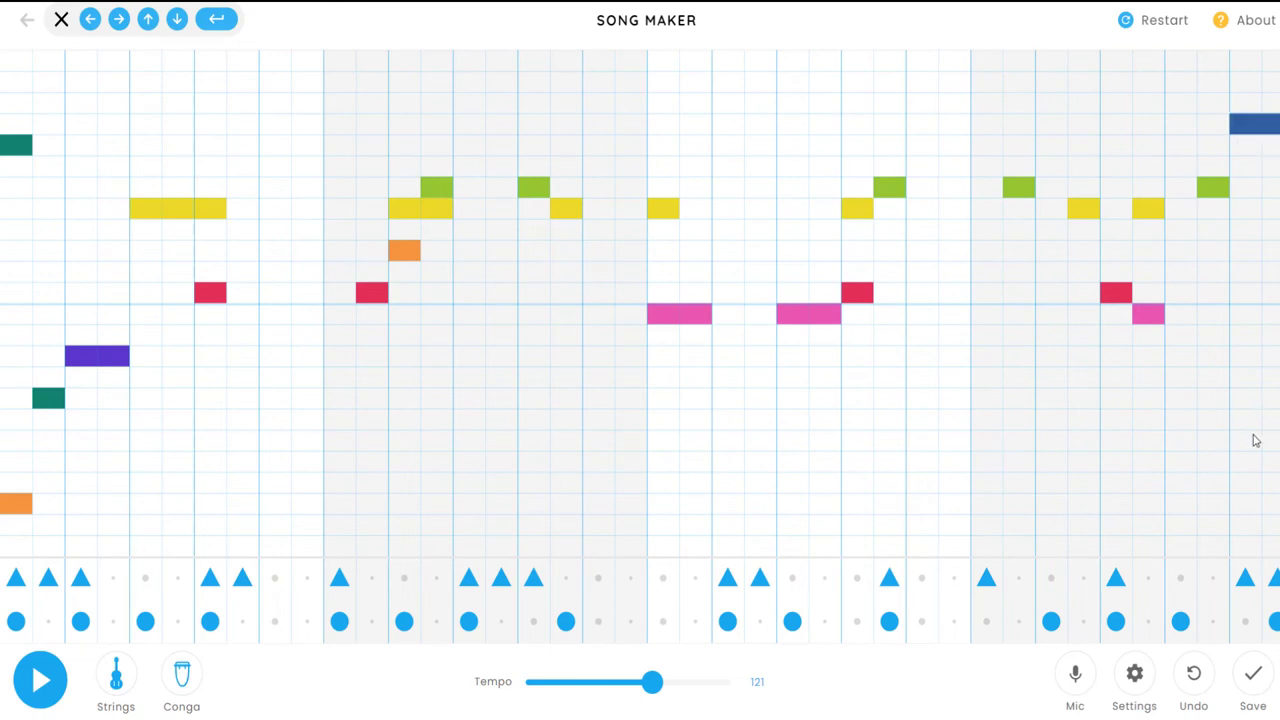
{"action": "left_click_drag", "start_coordinate": [1277, 470], "coordinate": [1249, 466]}
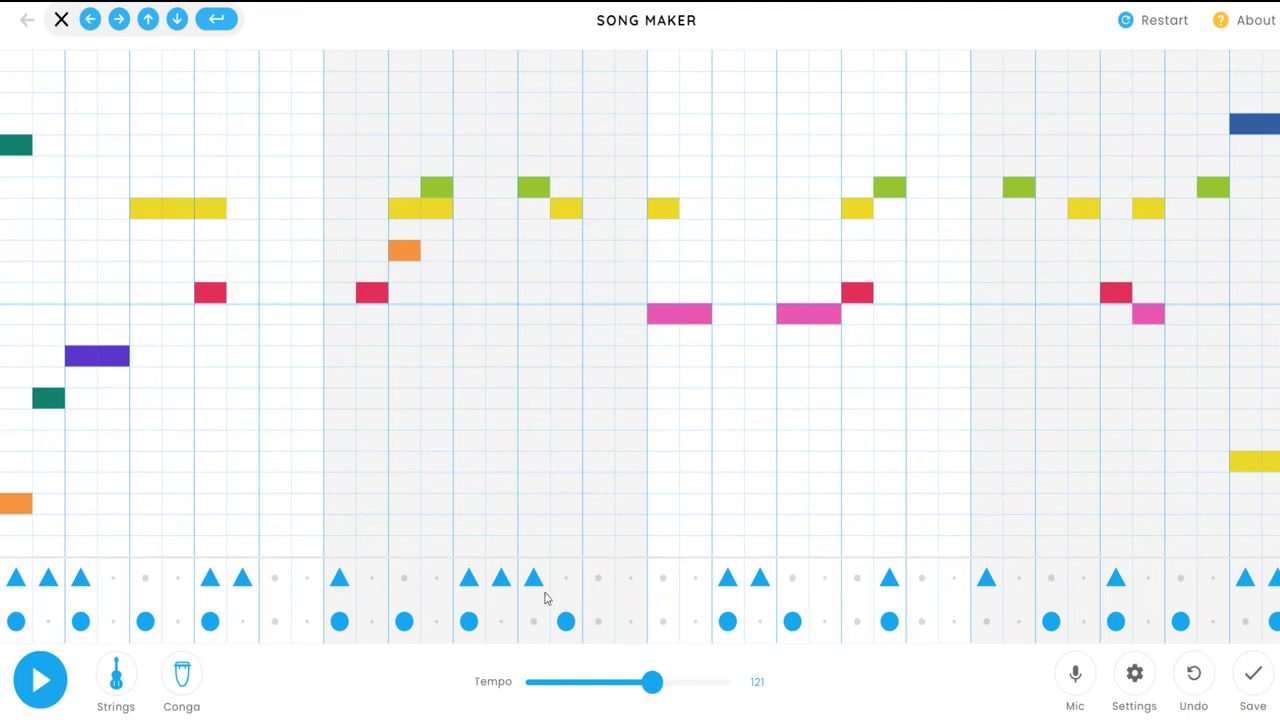
{"action": "left_click", "coordinate": [50, 690]}
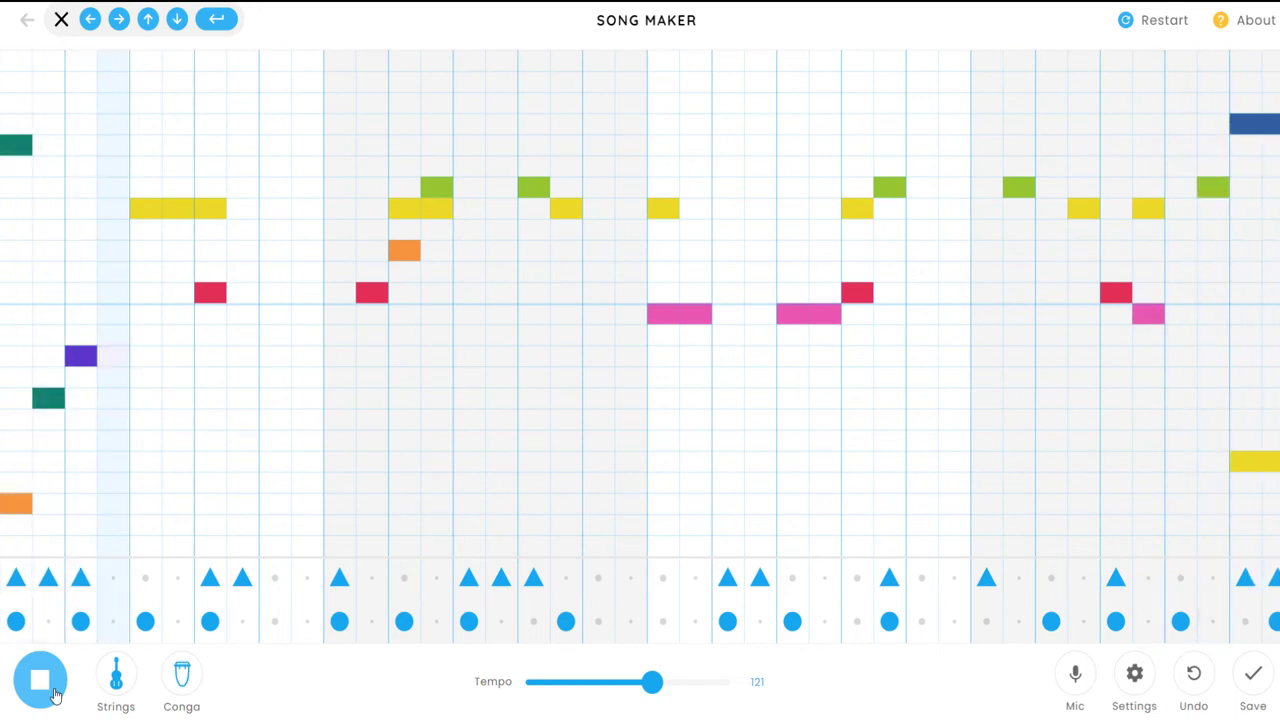
{"action": "left_click", "coordinate": [40, 690]}
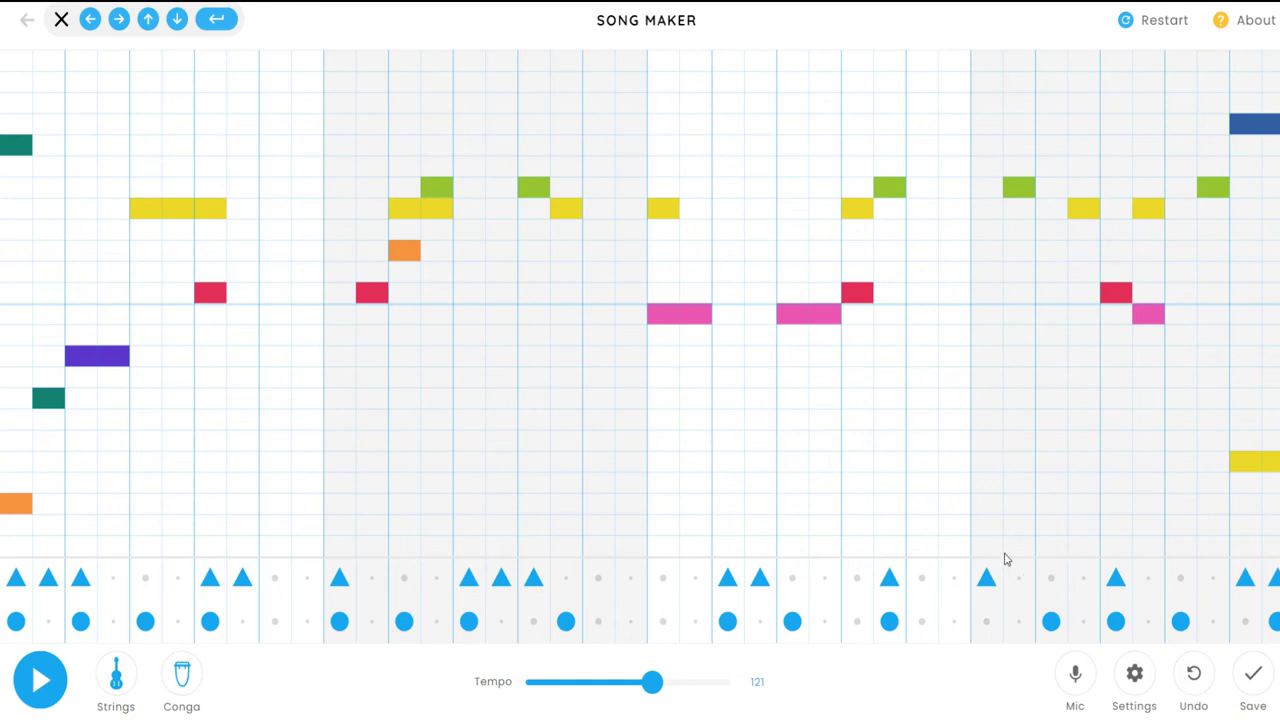
Save the song, select its shareable link, and display the embed code
{"action": "left_click", "coordinate": [1253, 678]}
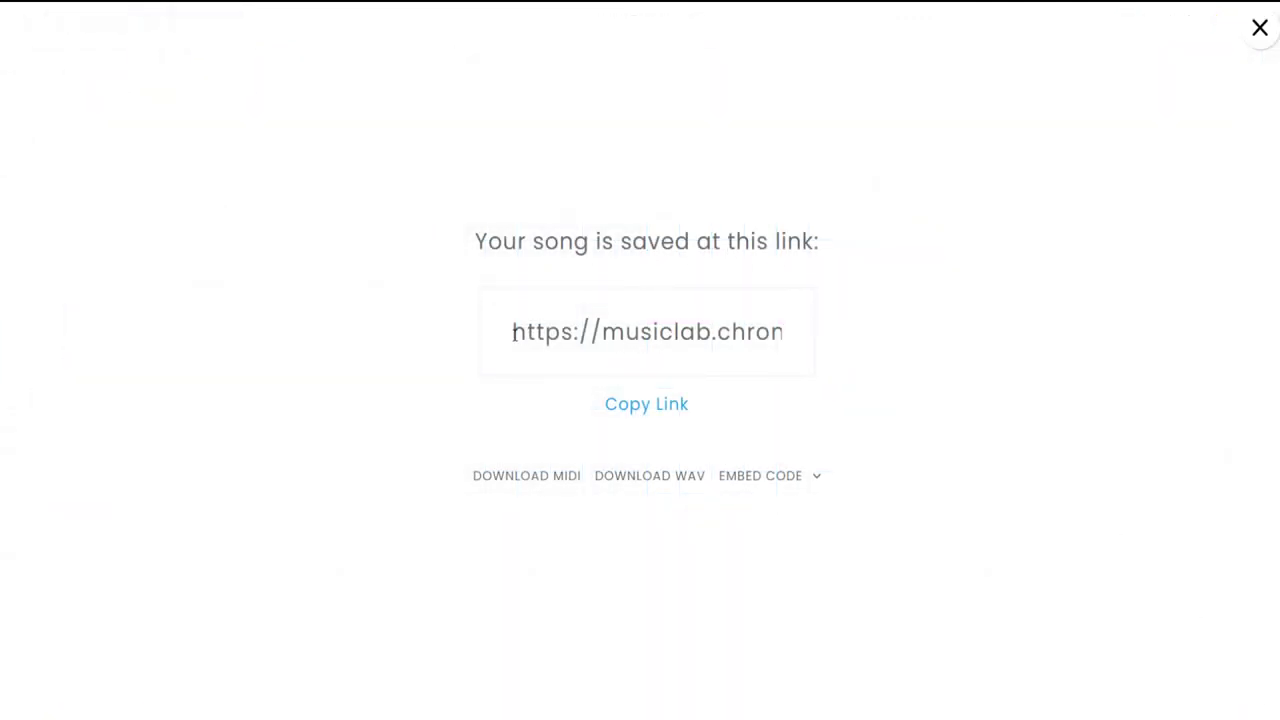
{"action": "left_click_drag", "start_coordinate": [513, 334], "coordinate": [823, 334]}
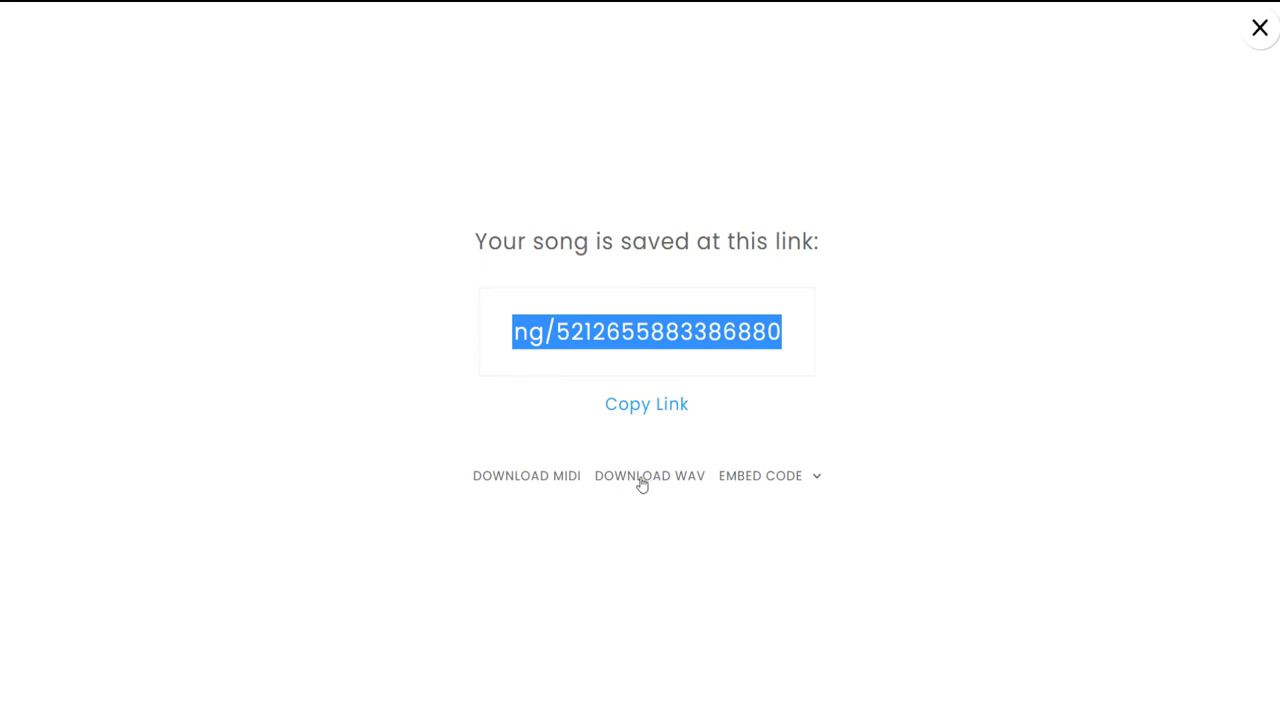
{"action": "left_click", "coordinate": [805, 479]}
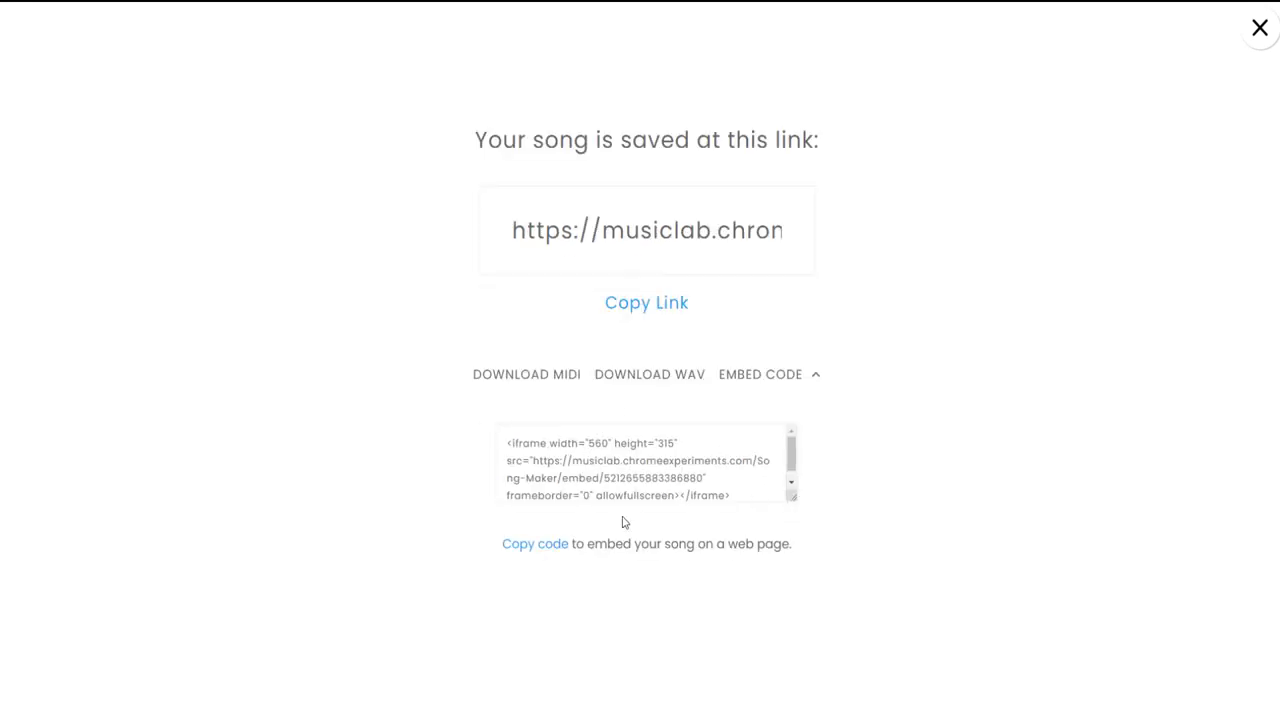
Export the song as a WAV and preview the imported Loop clip in Unity
{"action": "left_click", "coordinate": [635, 383]}
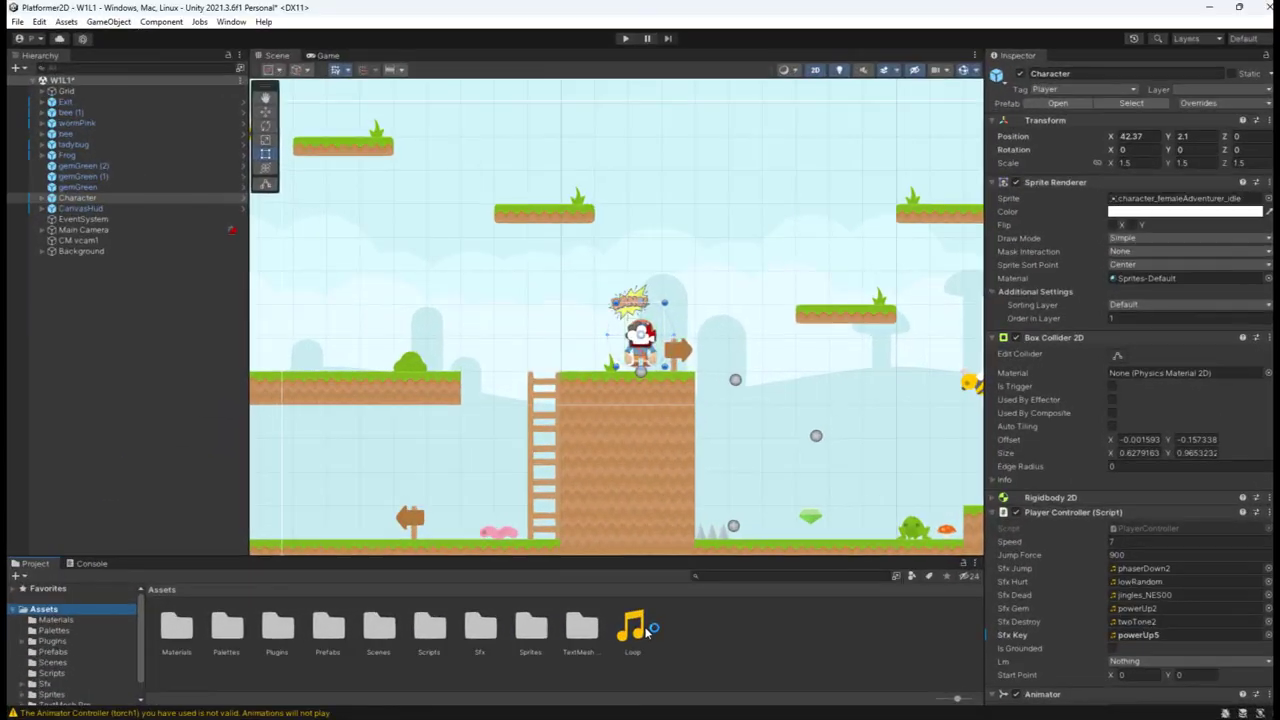
{"action": "left_click", "coordinate": [631, 630]}
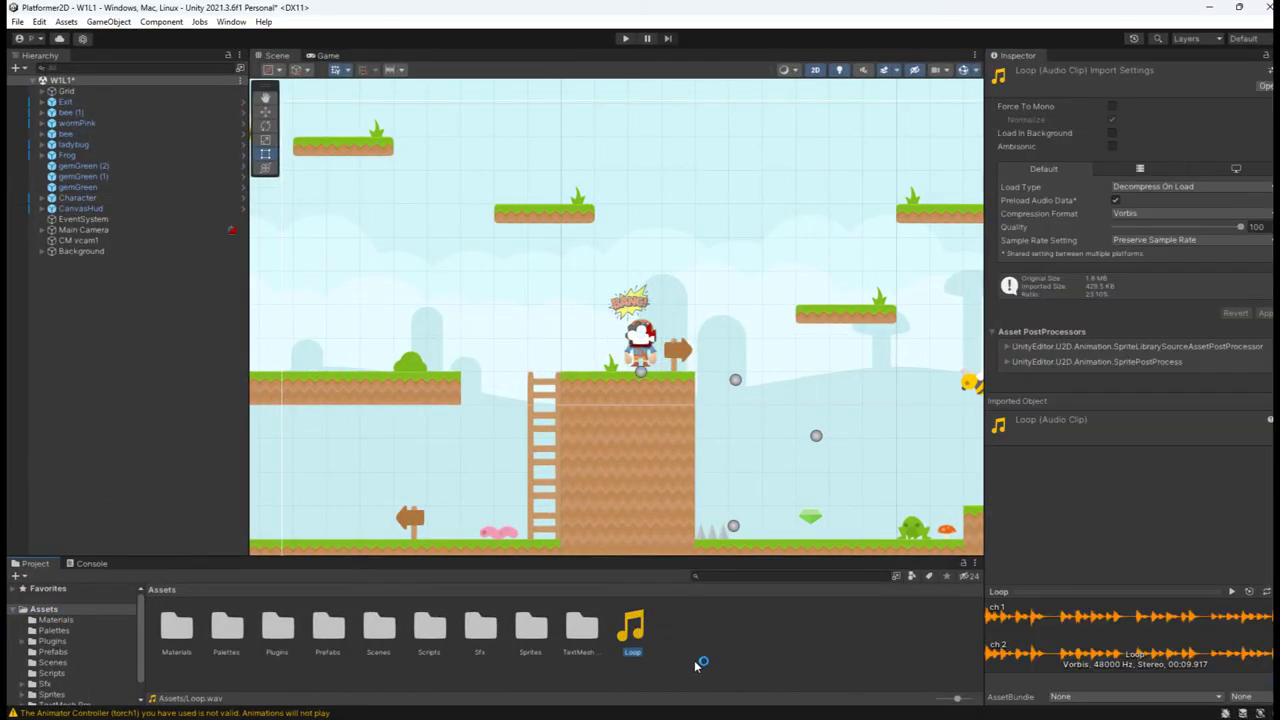
{"action": "left_click", "coordinate": [1010, 646]}
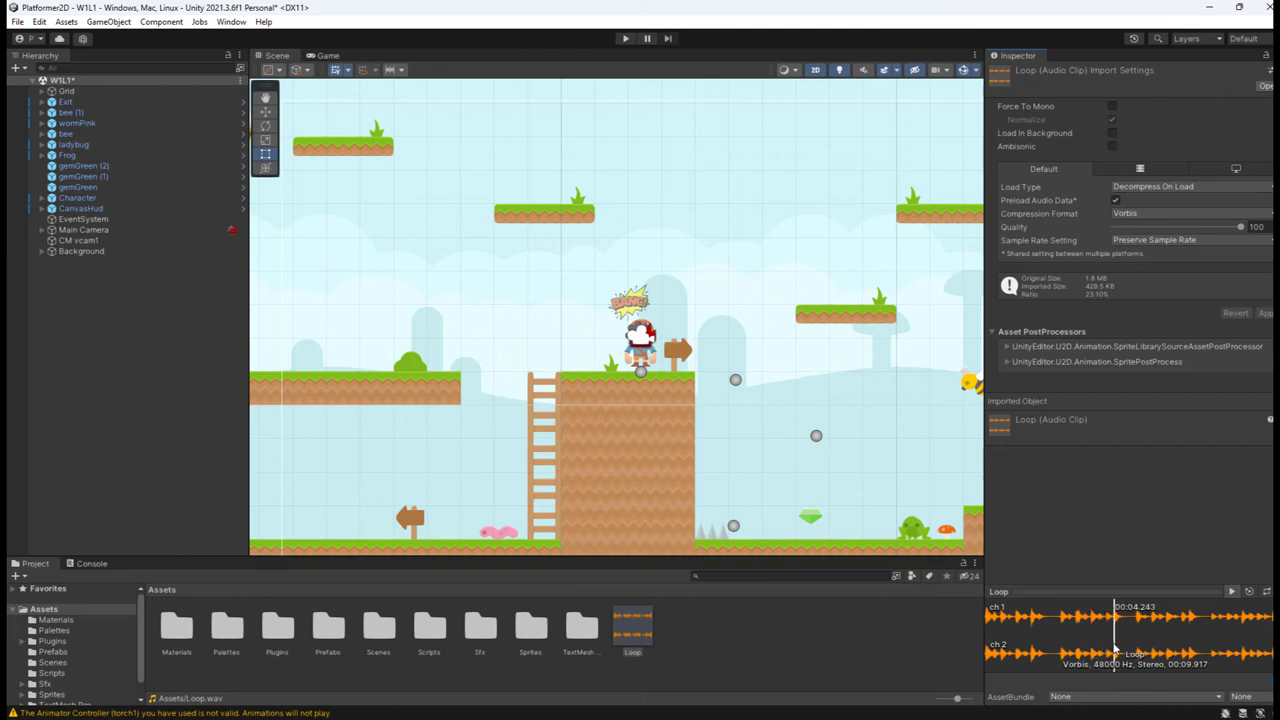
{"action": "left_click", "coordinate": [1230, 593]}
Create an empty object named Music with an Audio Source using the Loop clip
{"action": "left_click", "coordinate": [15, 68]}
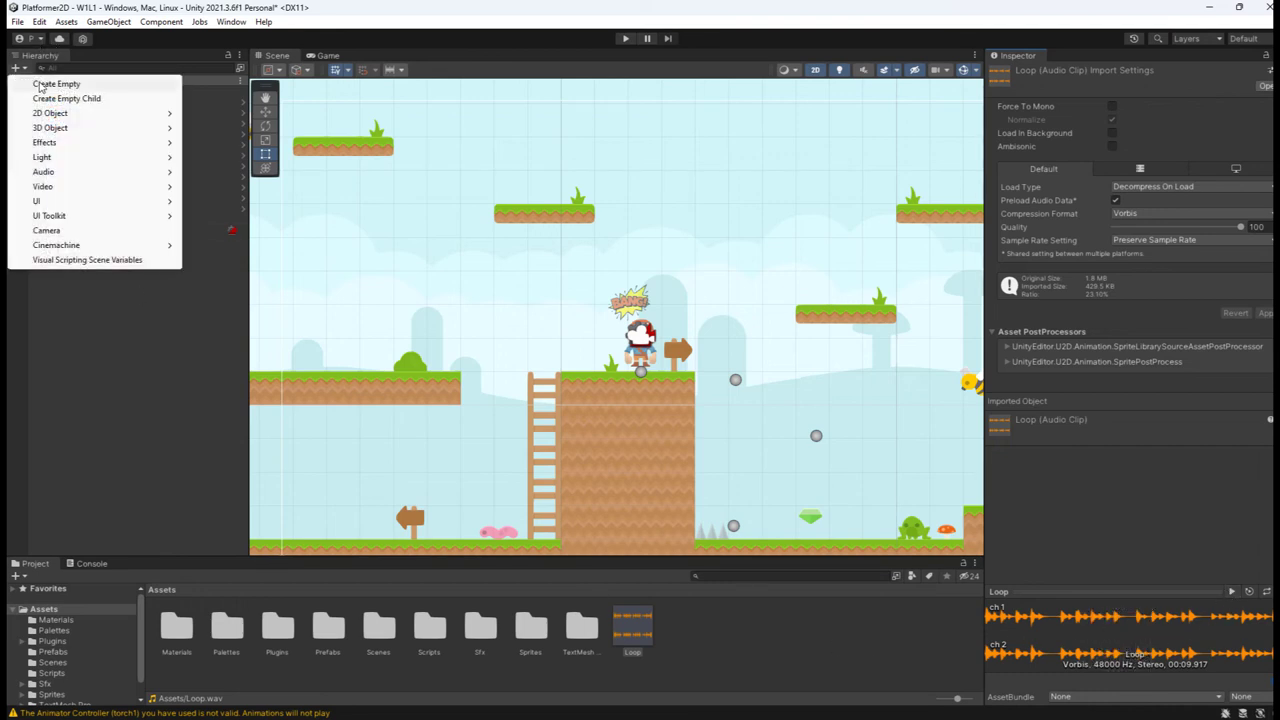
{"action": "left_click", "coordinate": [50, 84]}
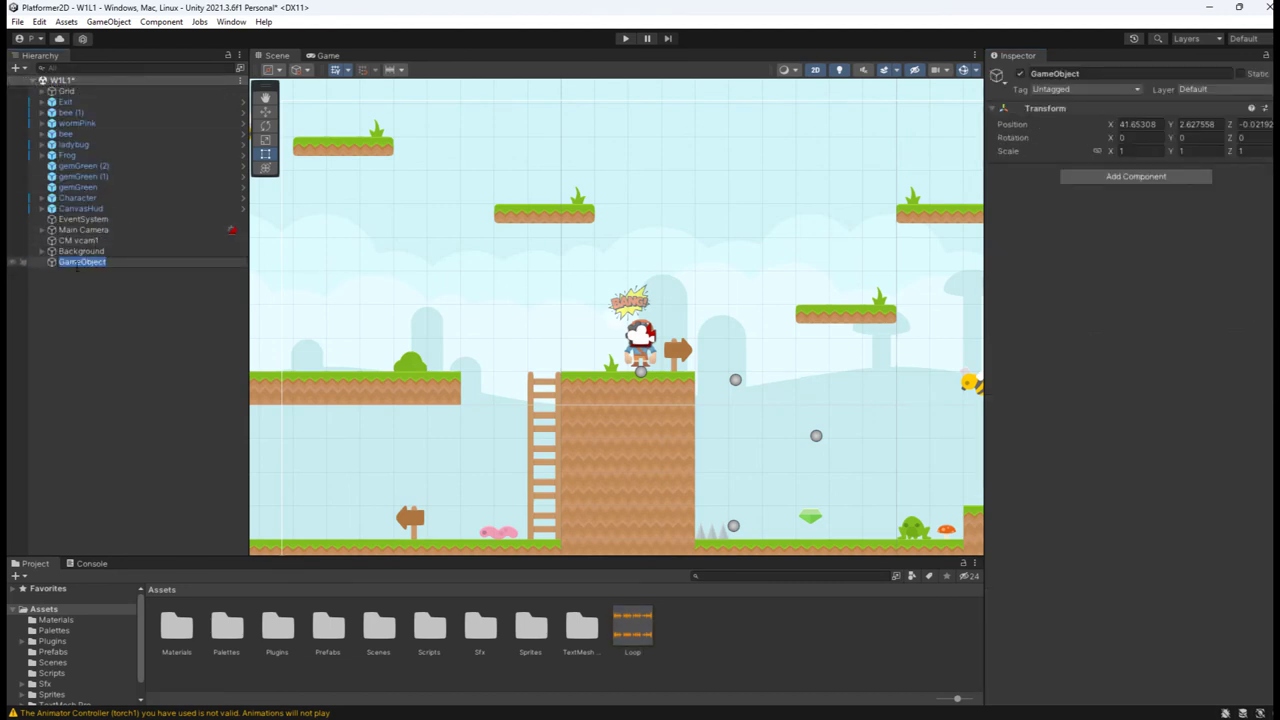
{"action": "type", "text": "Music"}
{"action": "key", "text": "Return"}
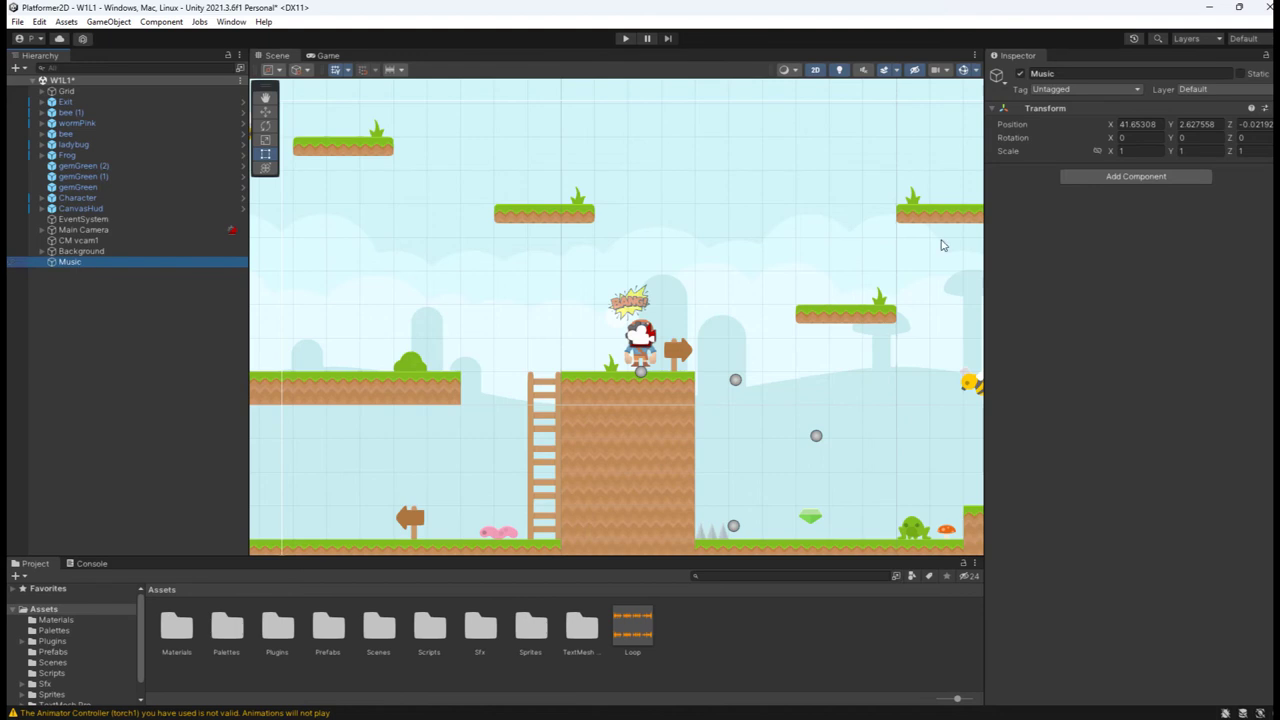
{"action": "left_click", "coordinate": [1097, 181]}
{"action": "type", "text": "a"}
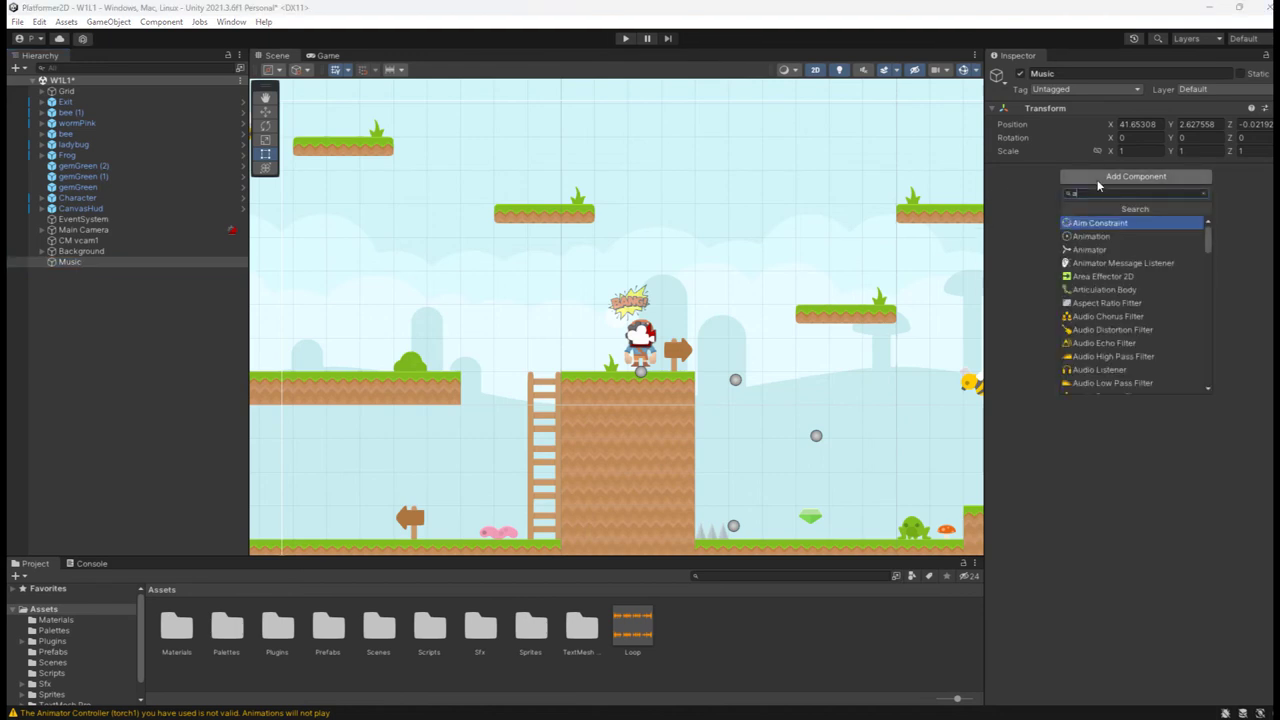
{"action": "type", "text": "udioso"}
{"action": "left_click", "coordinate": [1100, 223]}
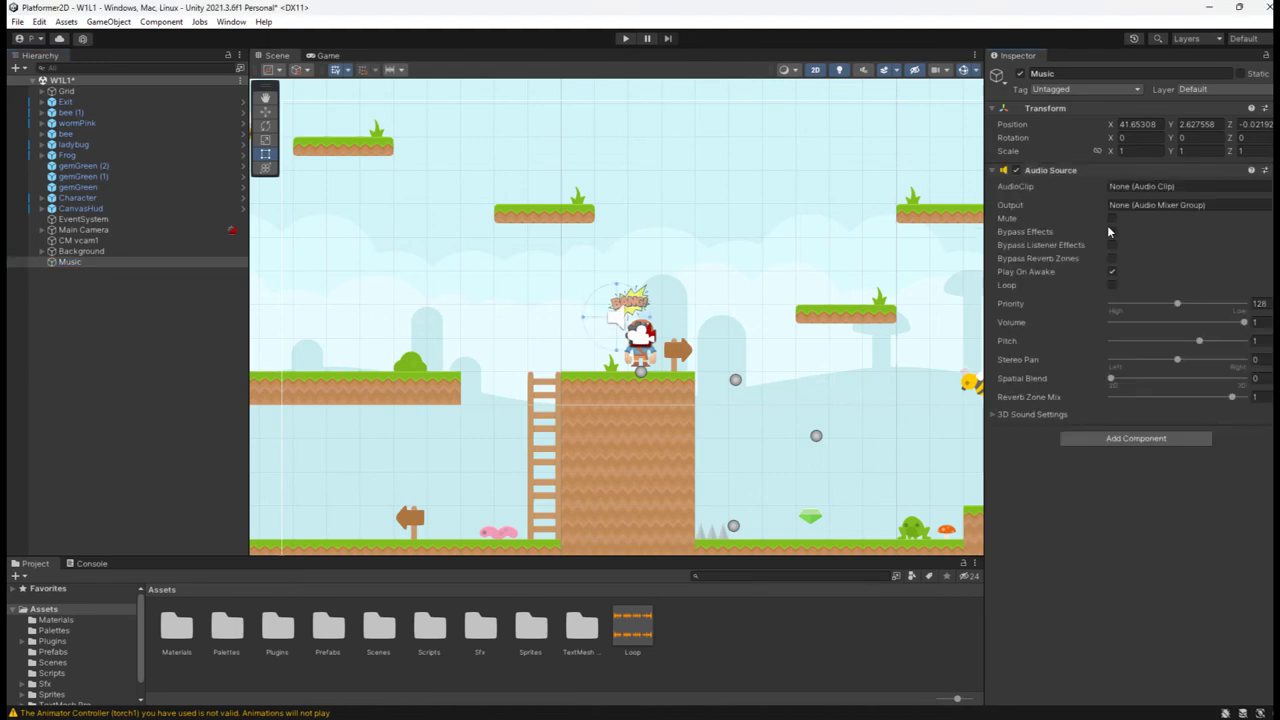
{"action": "left_click_drag", "start_coordinate": [631, 644], "coordinate": [1140, 187]}
Run the game, collect the first gem on the left, then climb the ladder onto the platform
{"action": "left_click", "coordinate": [624, 39]}
{"action": "key", "text": "Left"}
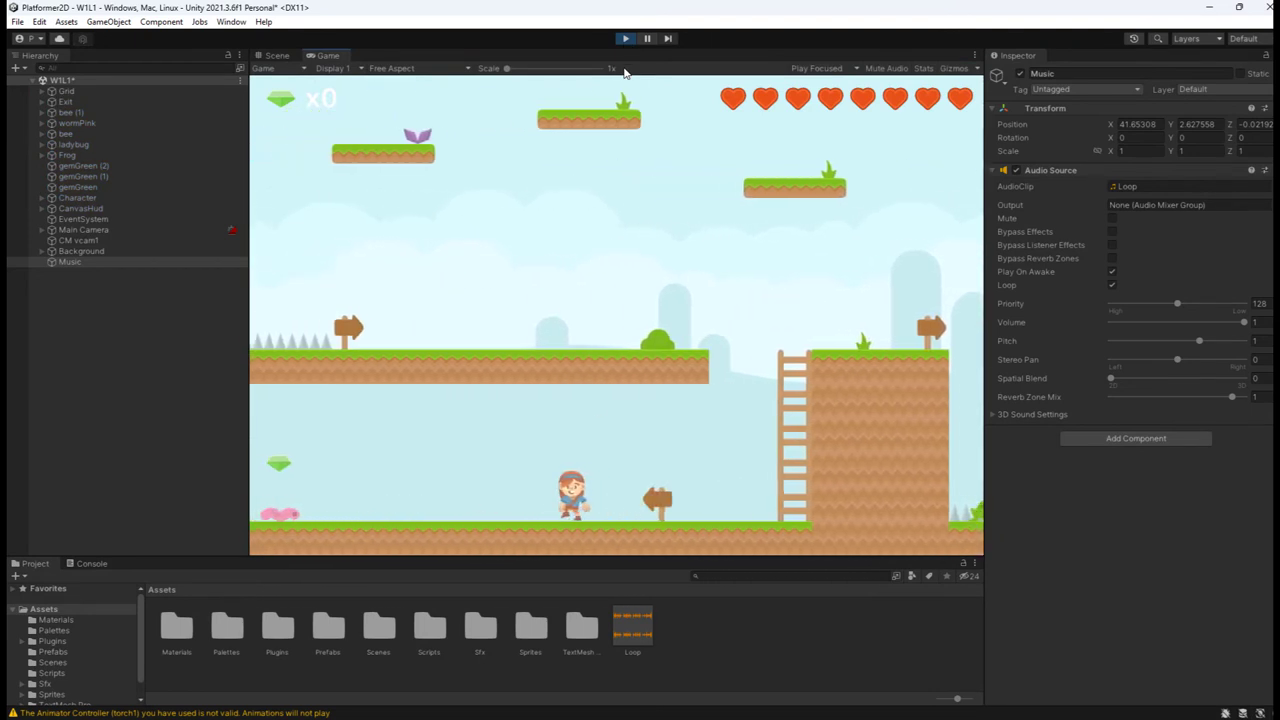
{"action": "key", "text": "Left"}
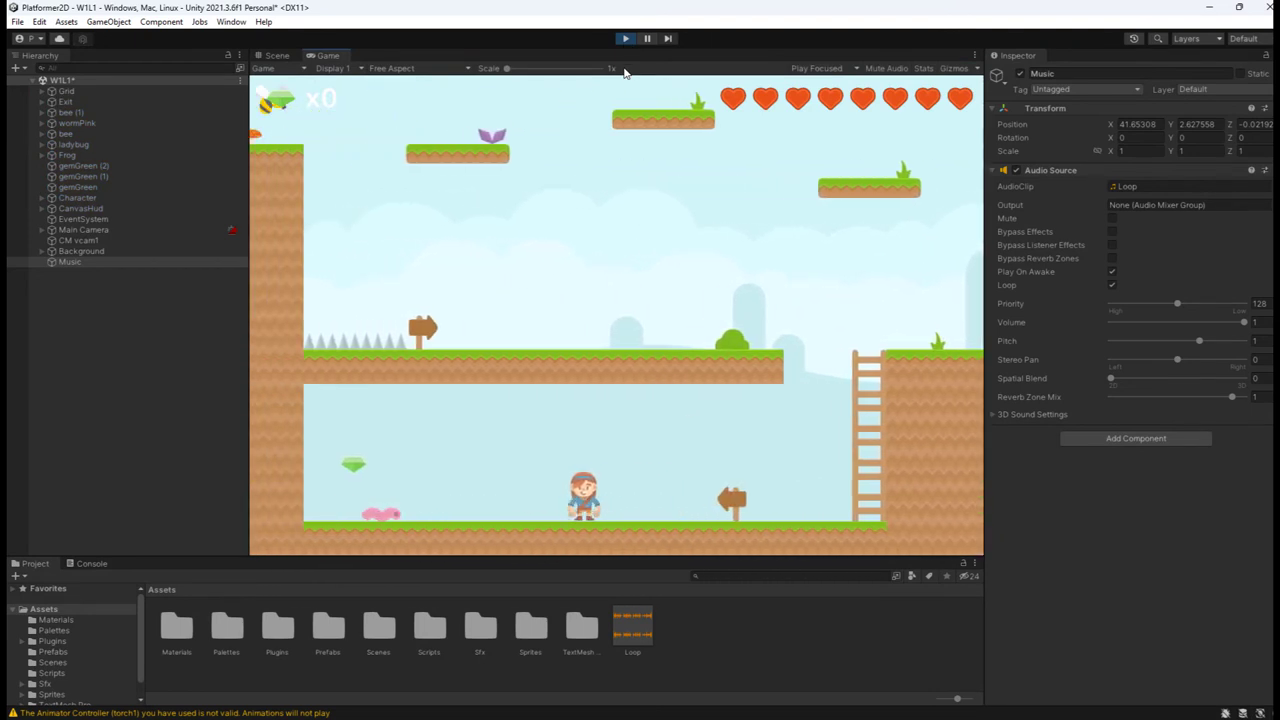
{"action": "key", "text": "space"}
{"action": "key", "text": "Left"}
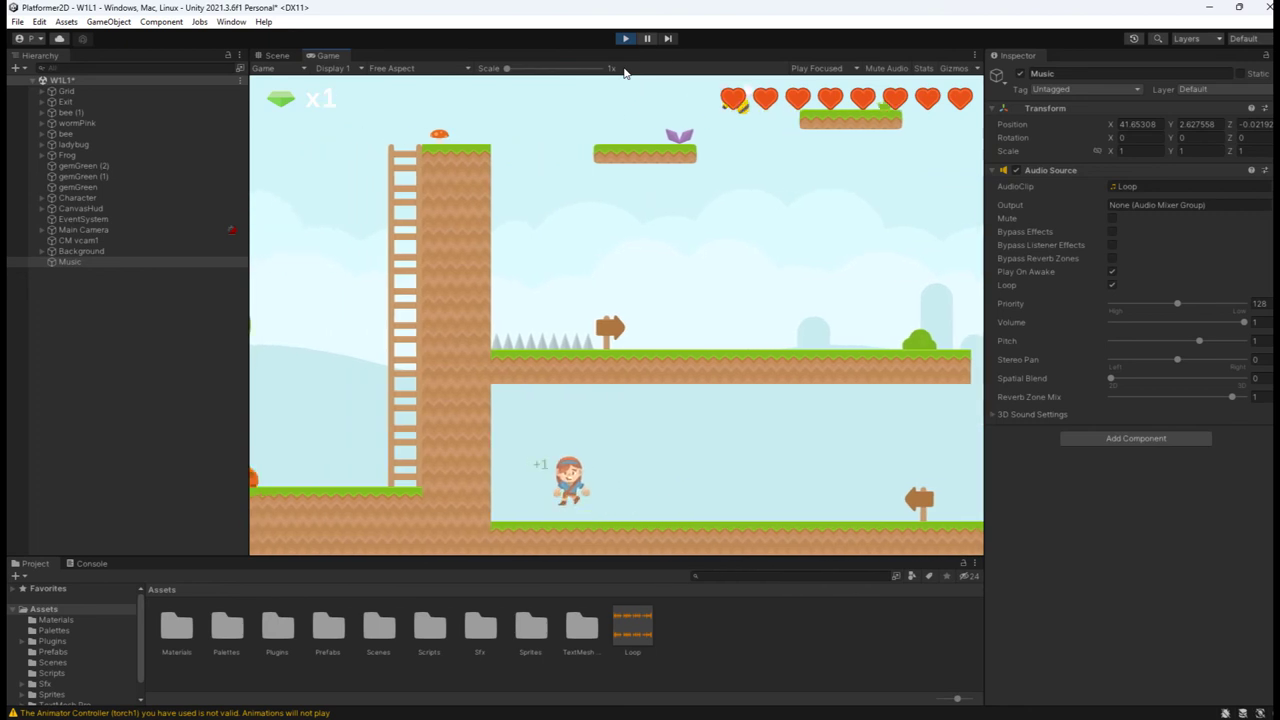
{"action": "key", "text": "Right"}
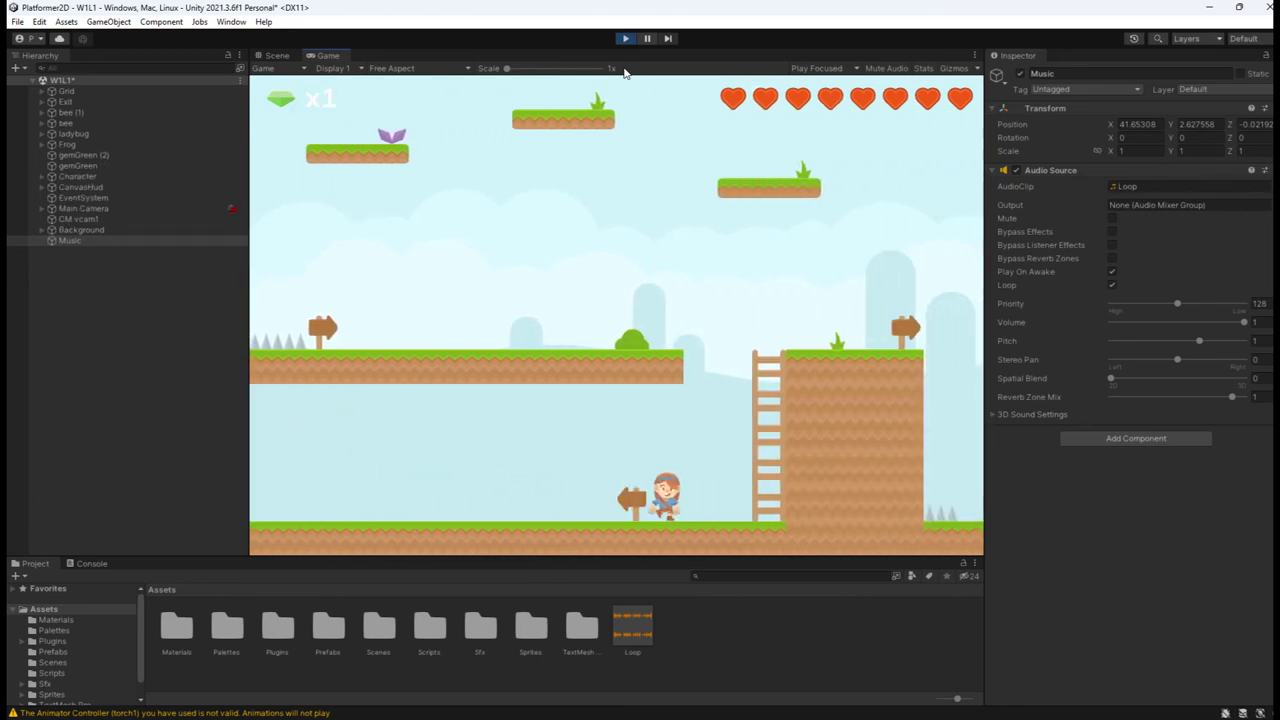
{"action": "key", "text": "Up"}
{"action": "key", "text": "Right"}
{"action": "key", "text": "Right"}
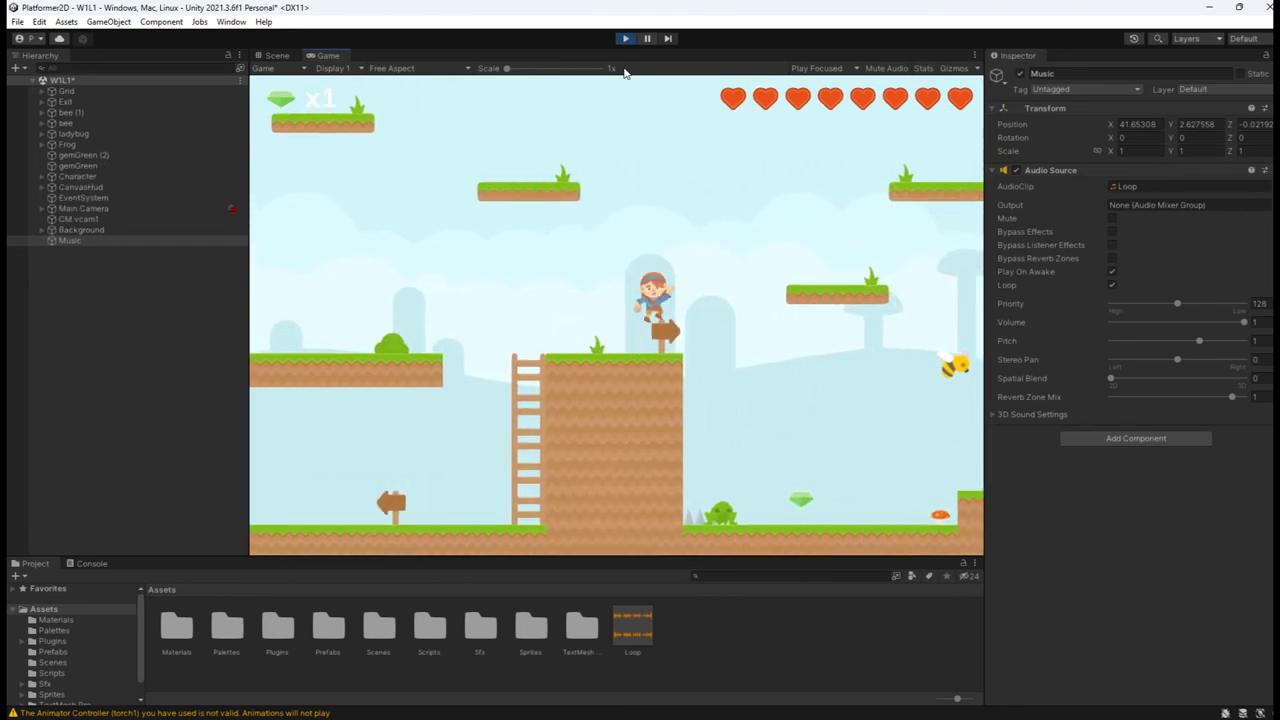
{"action": "key", "text": "space"}
{"action": "key", "text": "space"}
Continue through the level, grab the second gem, and jump past the water into the exit door
{"action": "key", "text": "Left"}
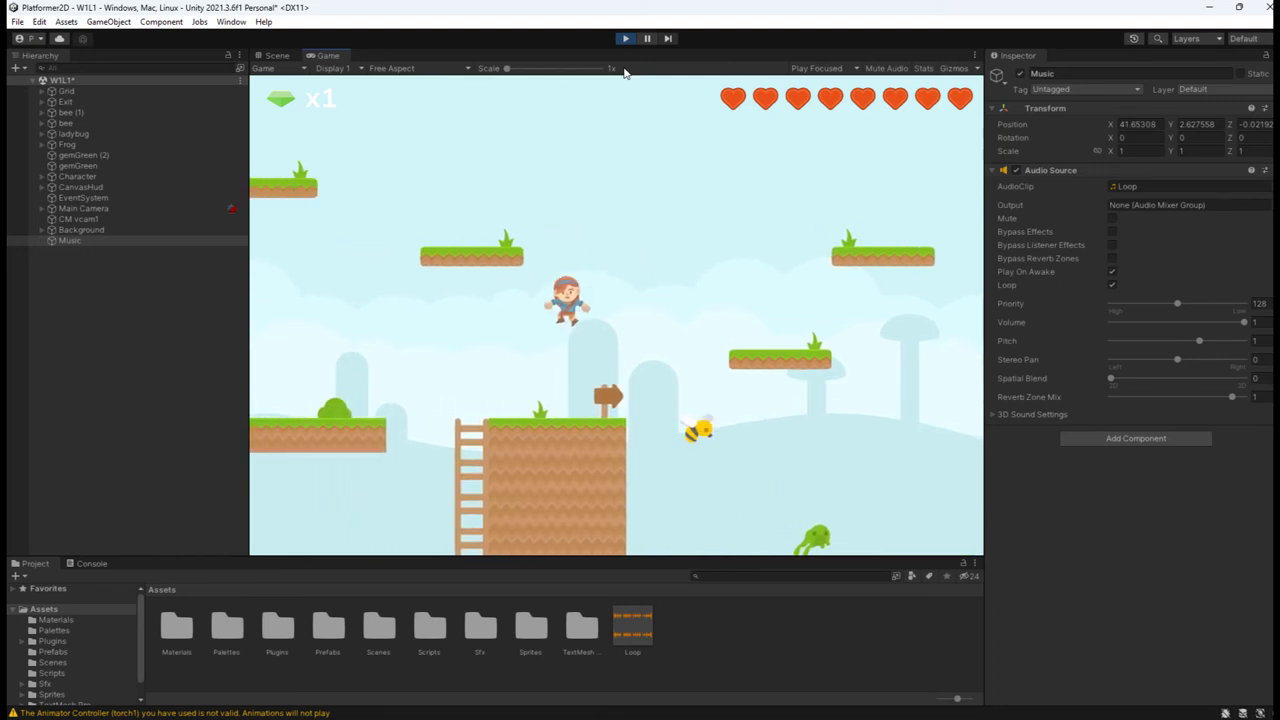
{"action": "key", "text": "Left"}
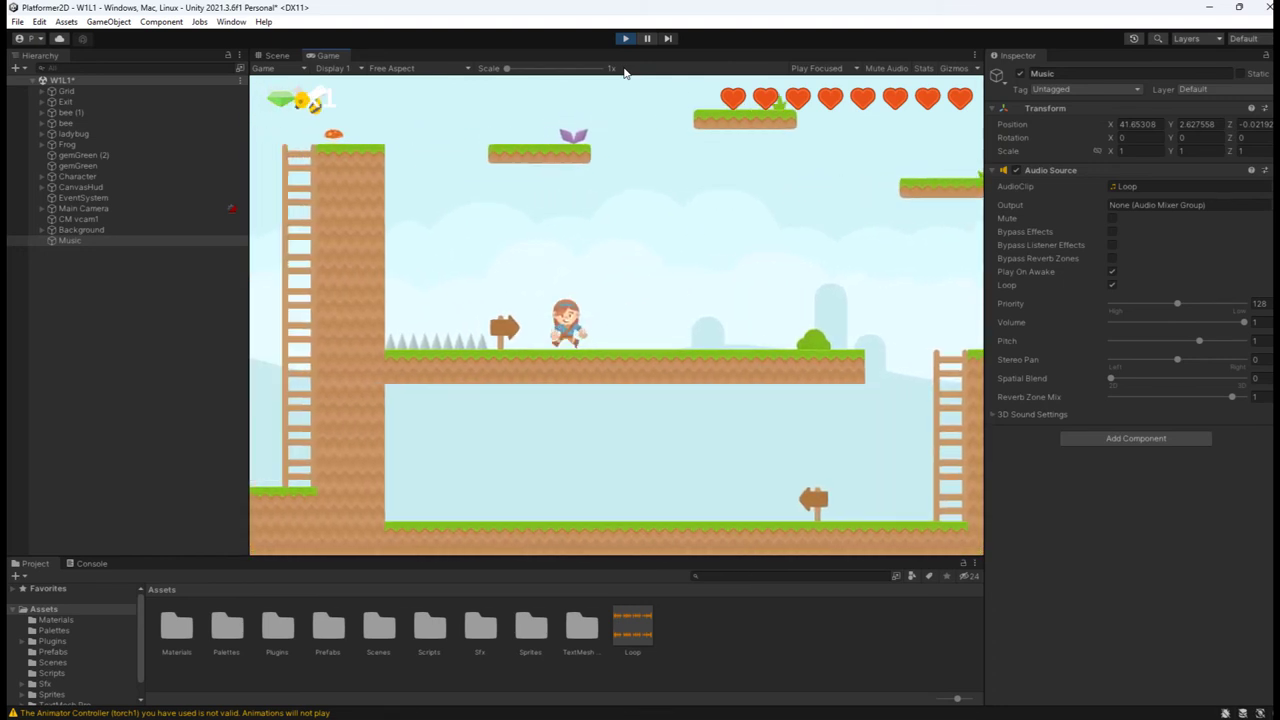
{"action": "key", "text": "space"}
{"action": "key", "text": "Right"}
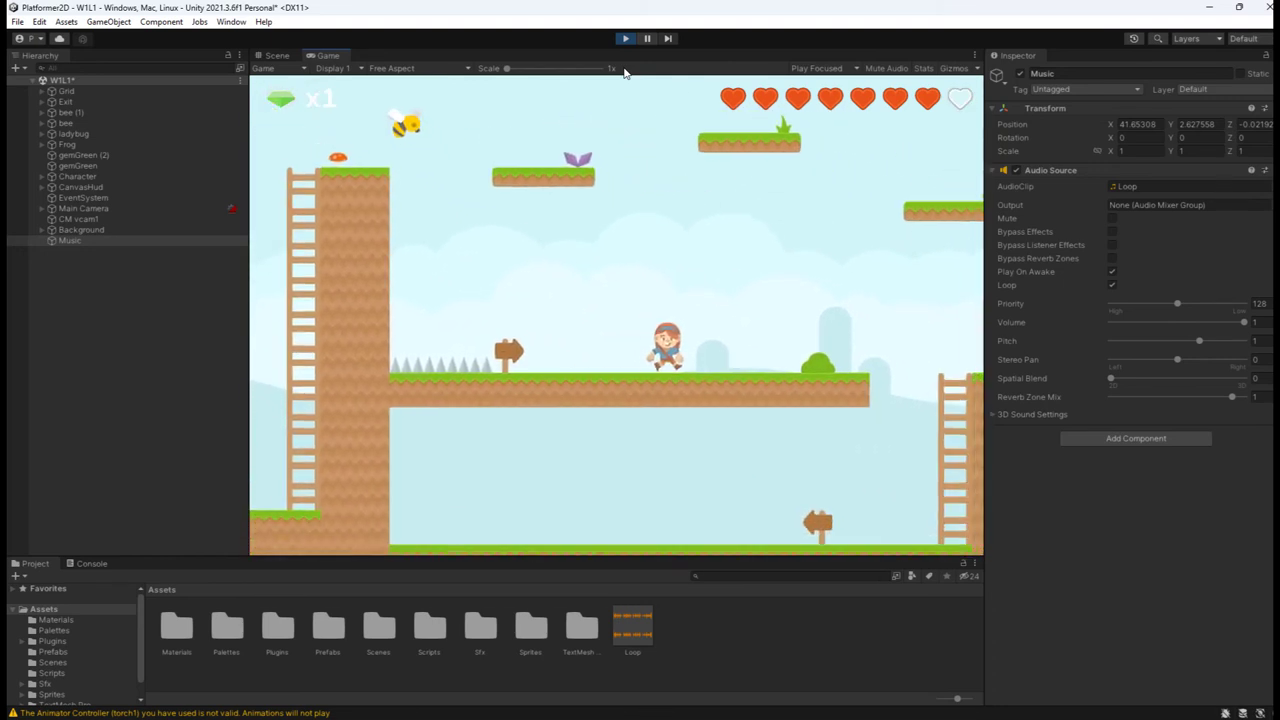
{"action": "key", "text": "space"}
{"action": "key", "text": "Right"}
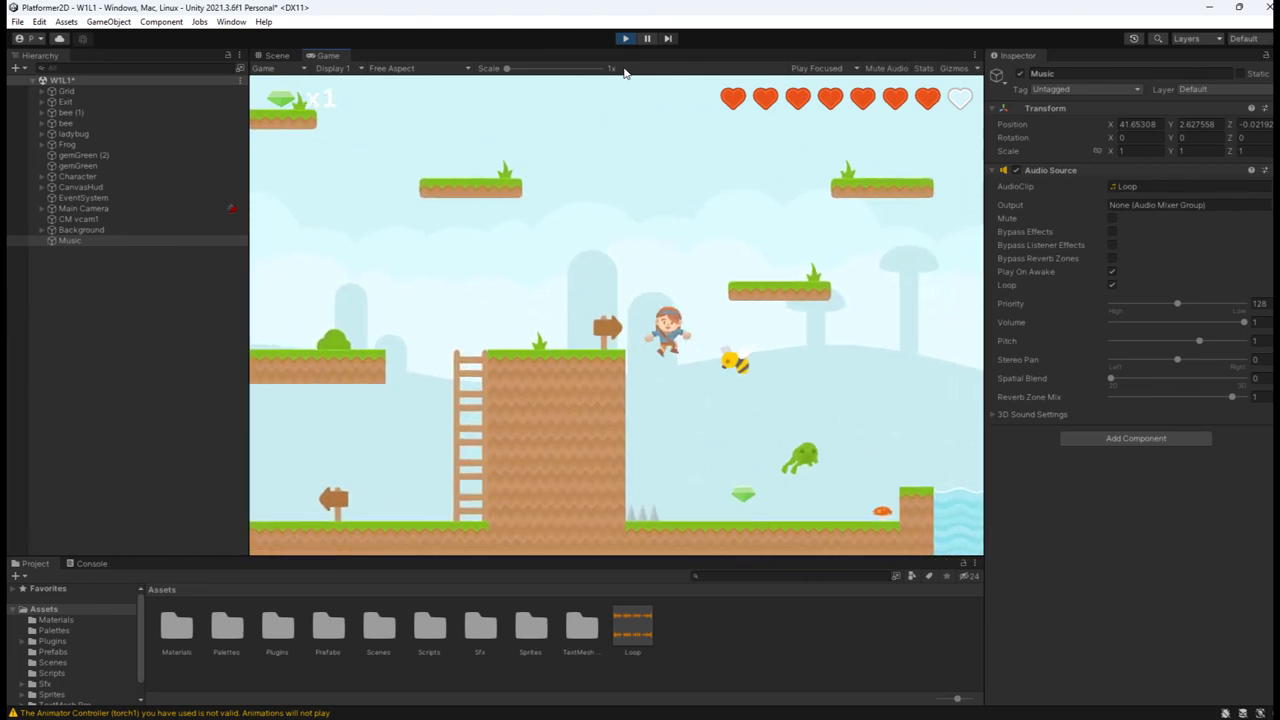
{"action": "key", "text": "Right"}
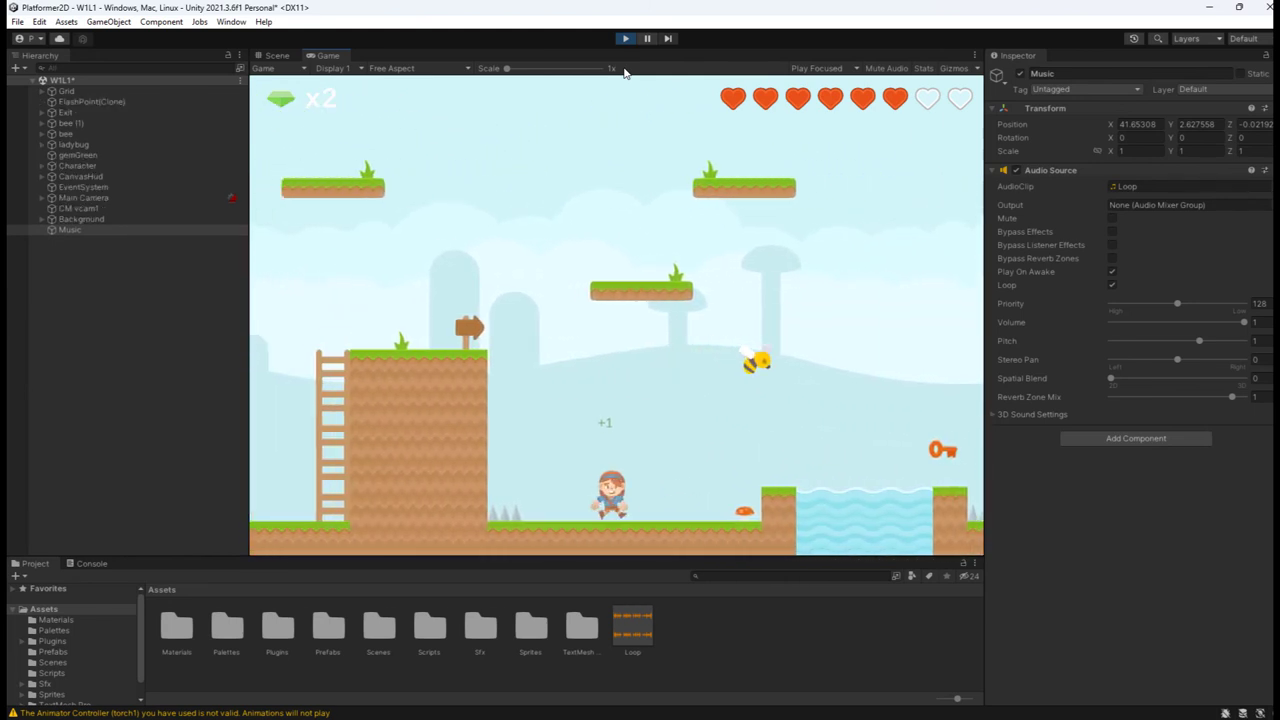
{"action": "key", "text": "space"}
{"action": "key", "text": "Right"}
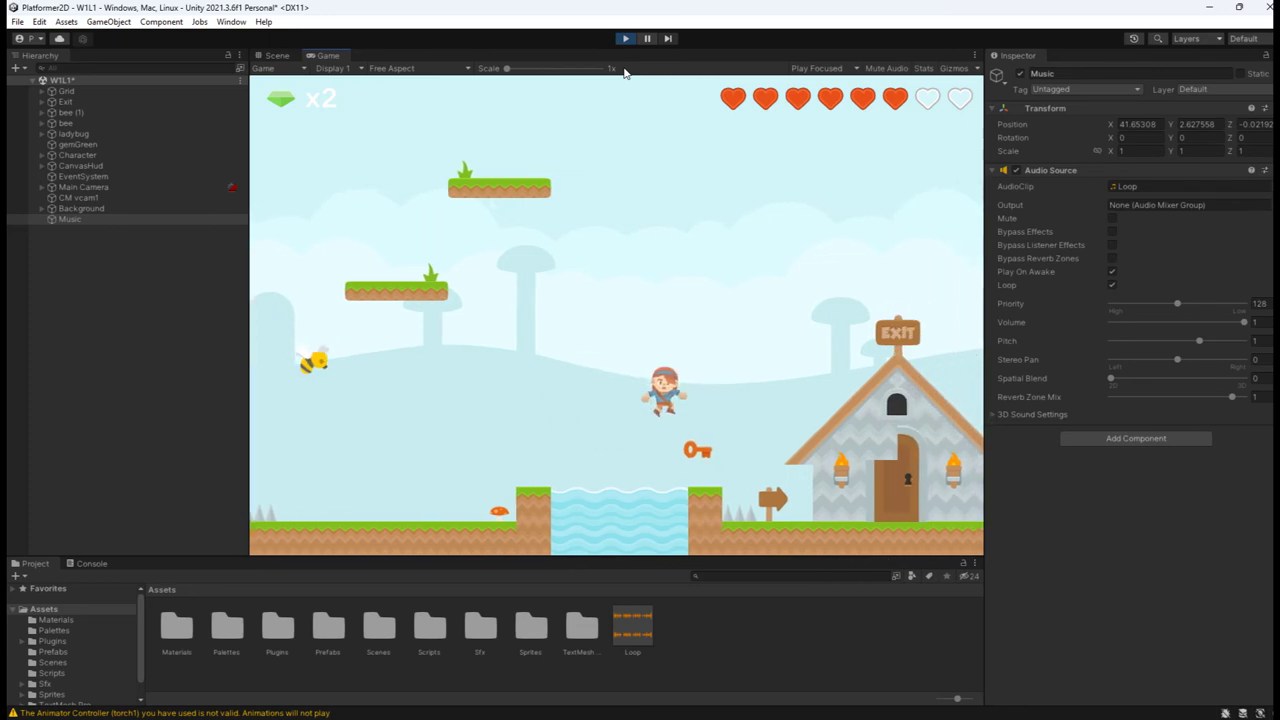
{"action": "key", "text": "space"}
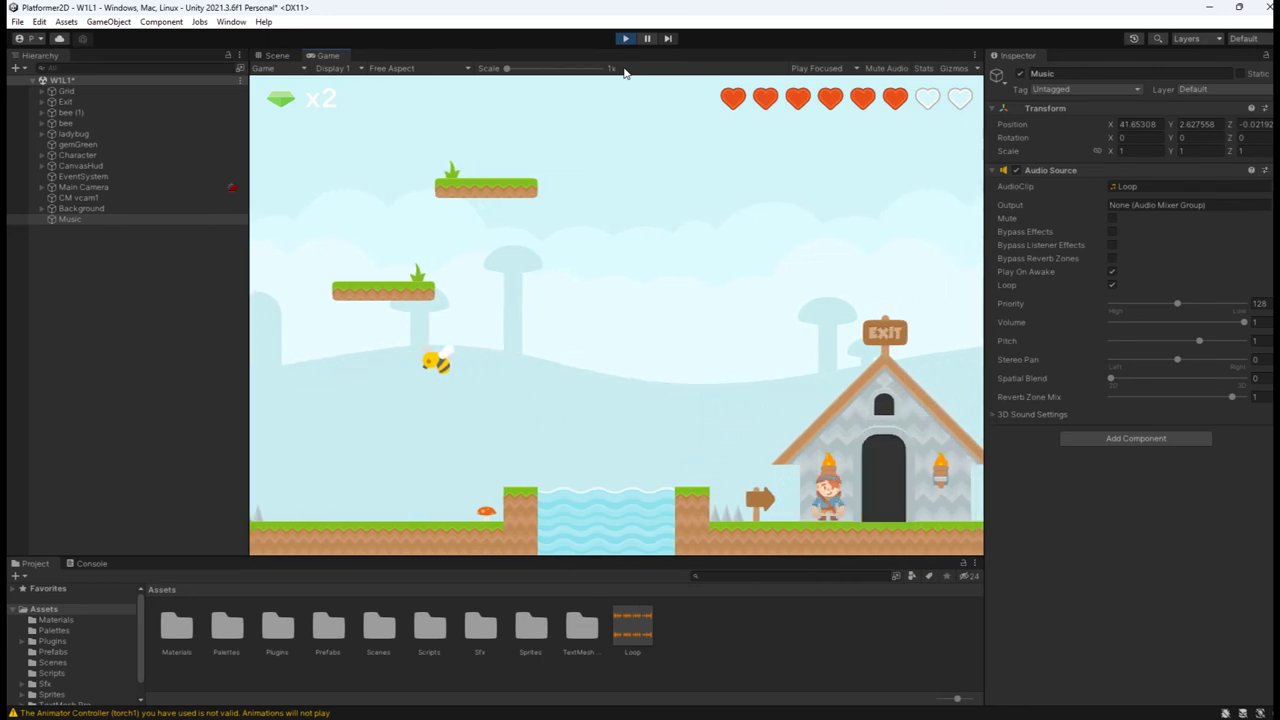
{"action": "key", "text": "Right"}
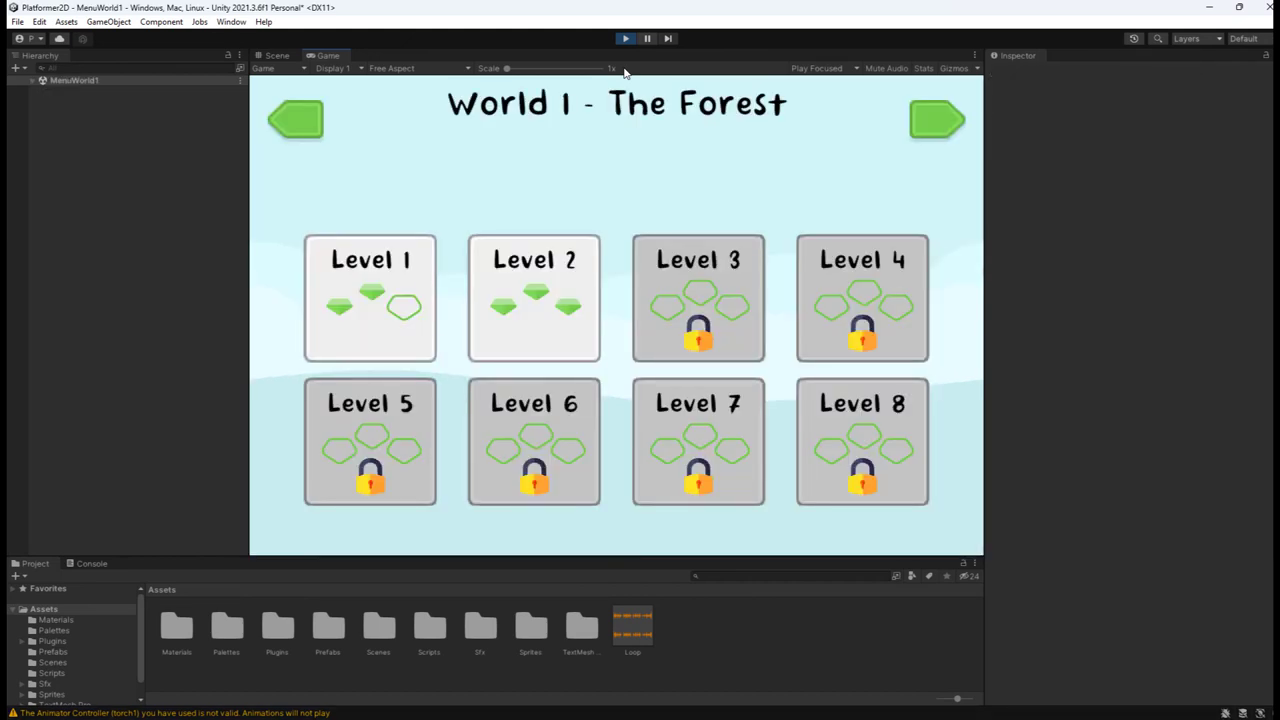
{"action": "left_click", "coordinate": [625, 39]}
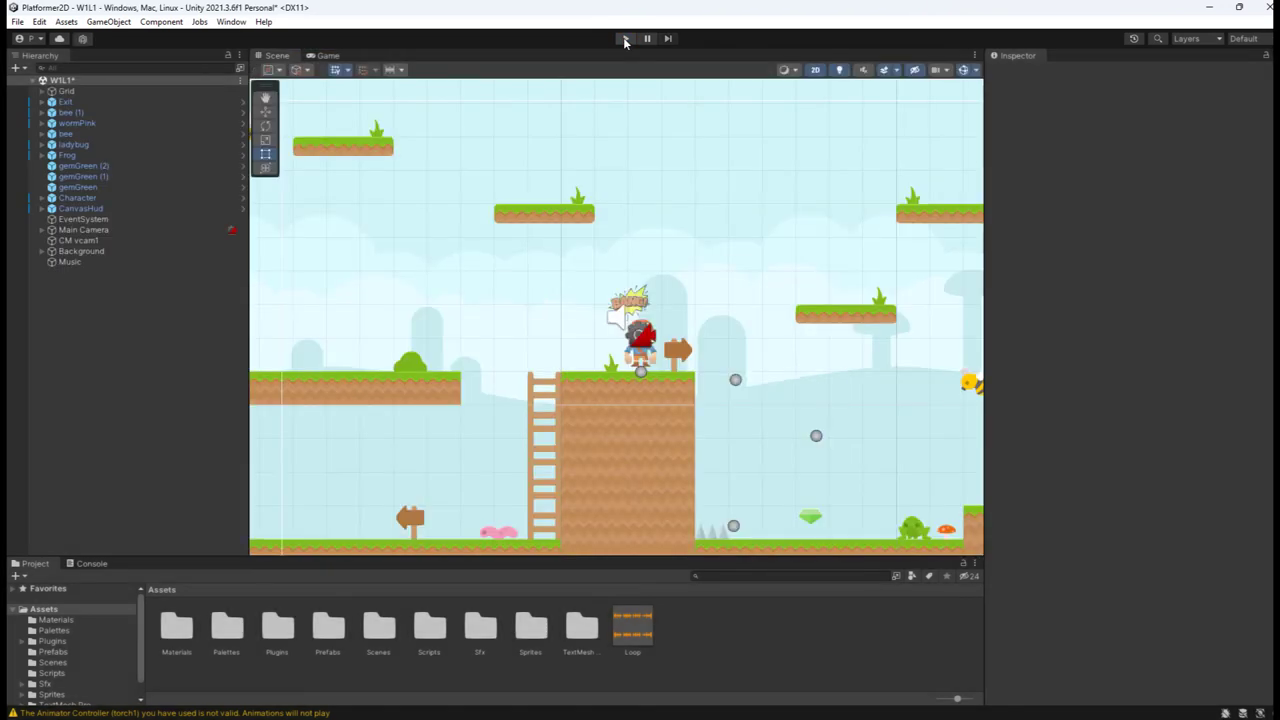